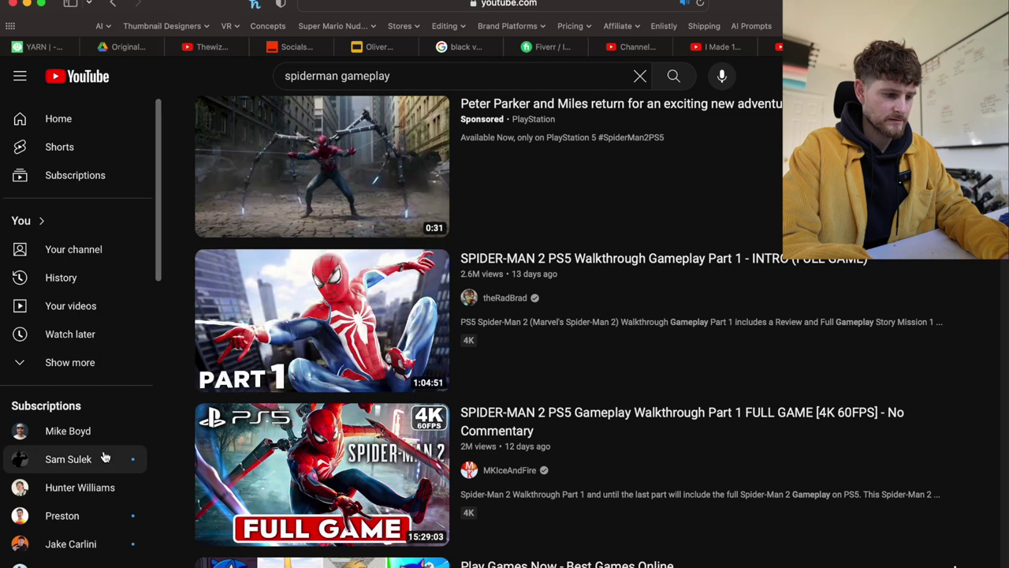
- Browse the spiderman gameplay results and preview "Spider-Man 2 - Part 1 - THIS GAME IS AMAZING.." at several points, including 1:01:10
{"action": "scroll", "coordinate": [183, 457], "scroll_direction": "down", "scroll_amount": 3}
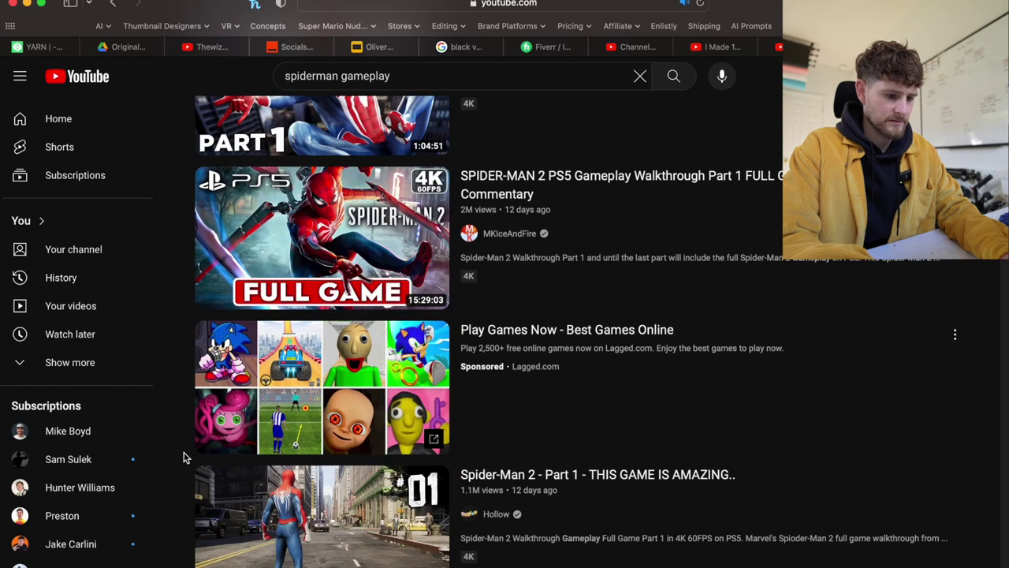
{"action": "scroll", "coordinate": [184, 458], "scroll_direction": "down", "scroll_amount": 2}
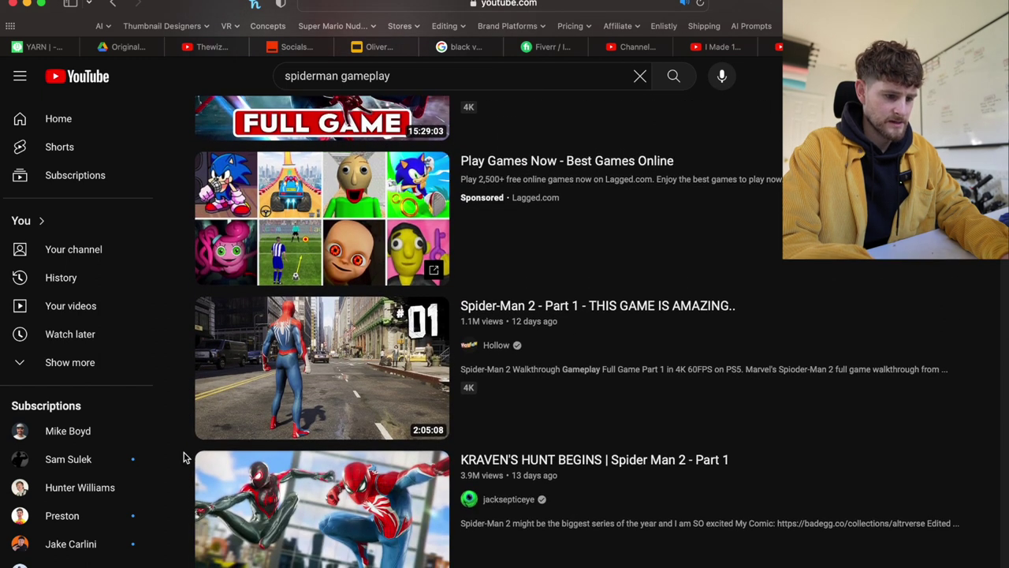
{"action": "mouse_move", "coordinate": [285, 398]}
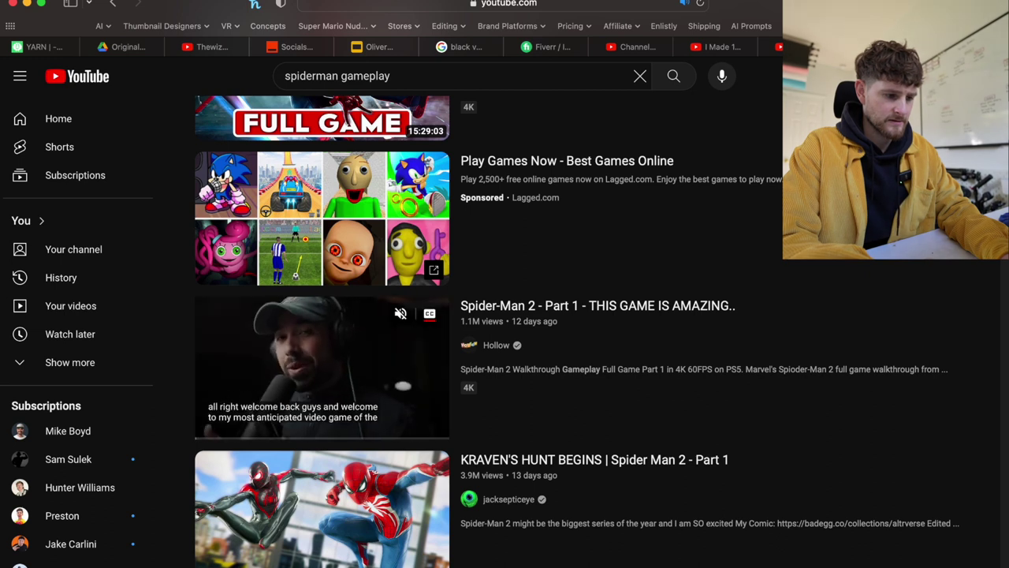
{"action": "left_click", "coordinate": [235, 438]}
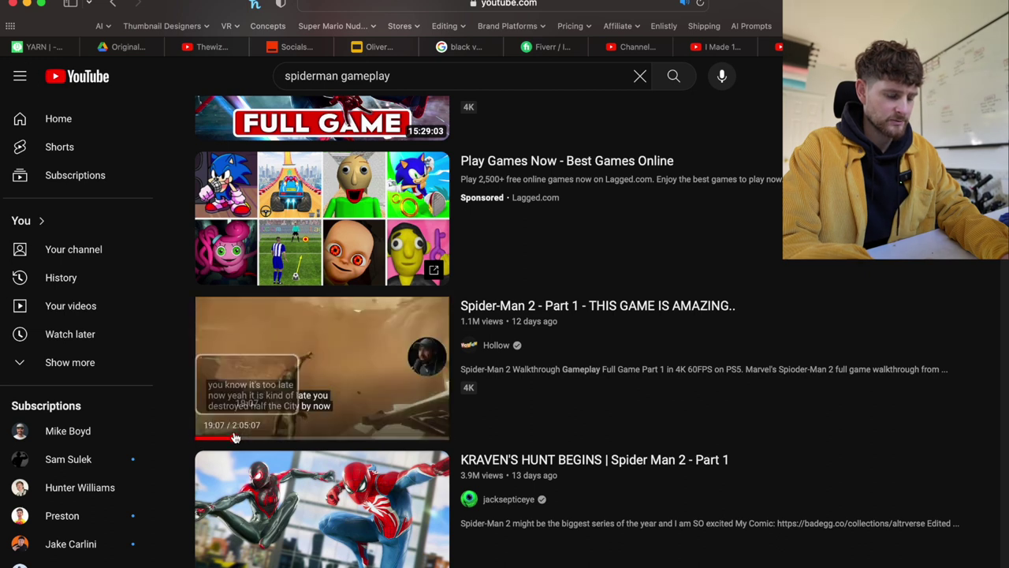
{"action": "left_click", "coordinate": [277, 439]}
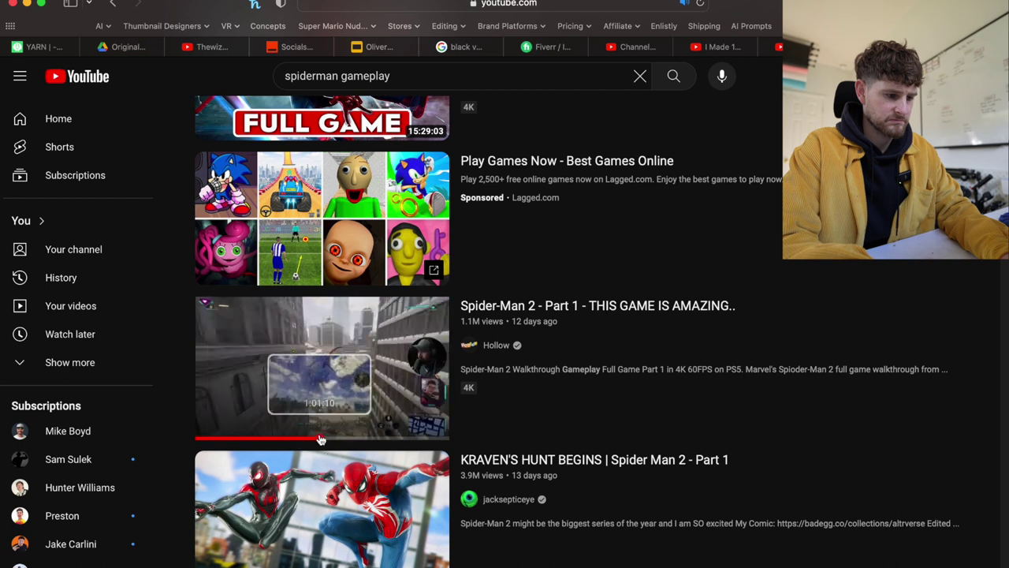
{"action": "left_click", "coordinate": [320, 439]}
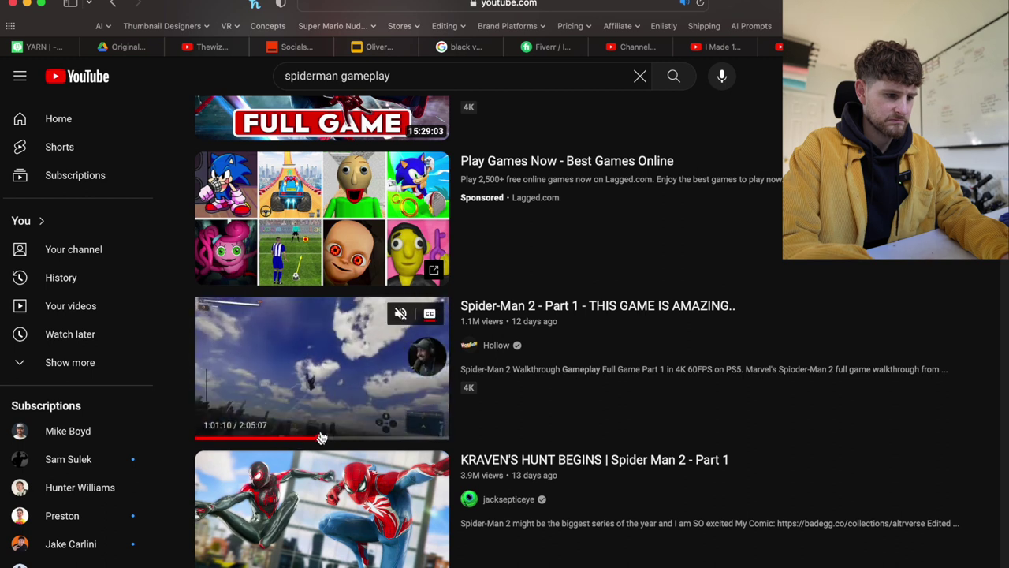
{"action": "left_click", "coordinate": [328, 369]}
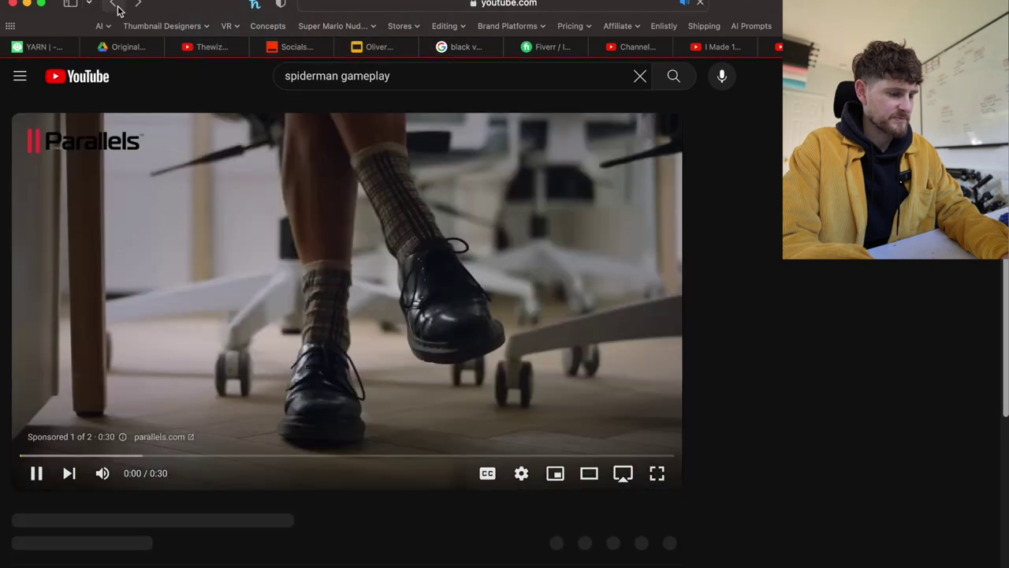
{"action": "left_click", "coordinate": [112, 3]}
- Search for "spiderman swinging ps5" and open "Marvel's Spider-Man Remastered Web Swinging Gameplay| PS5 60fps" at about 1:28
{"action": "double_click", "coordinate": [370, 74]}
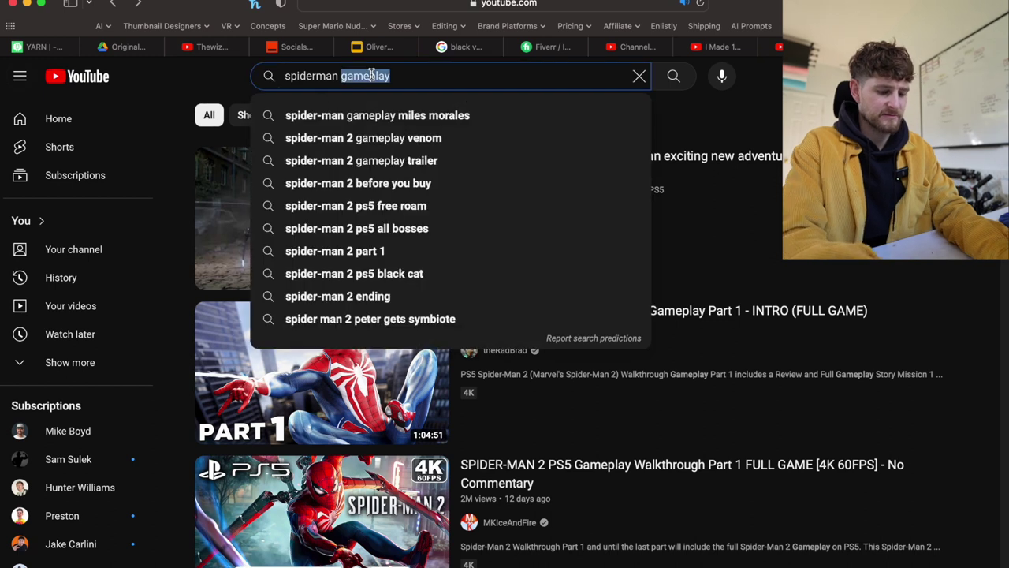
{"action": "type", "text": "swinging ps5"}
{"action": "key", "text": "Return"}
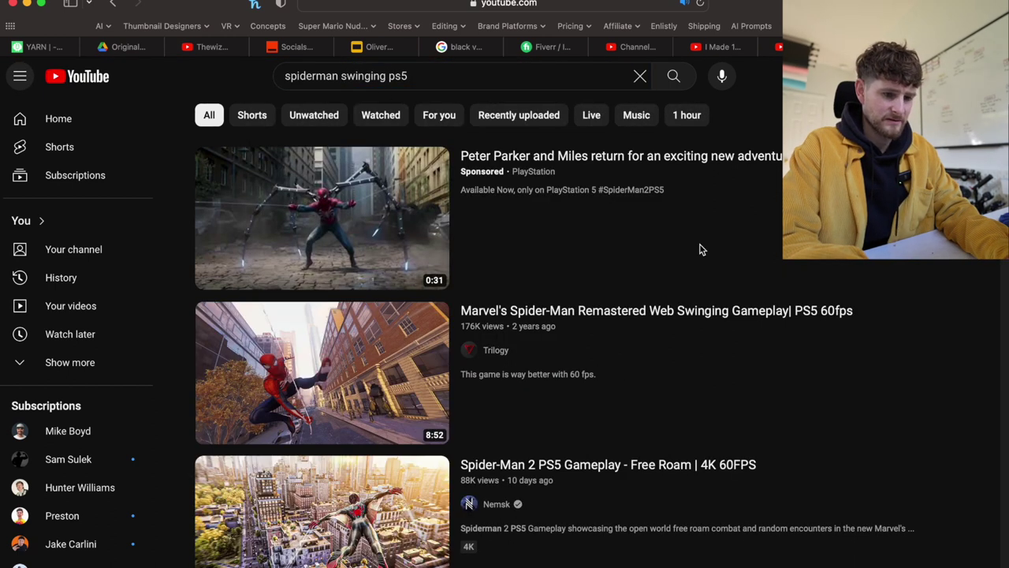
{"action": "mouse_move", "coordinate": [397, 357]}
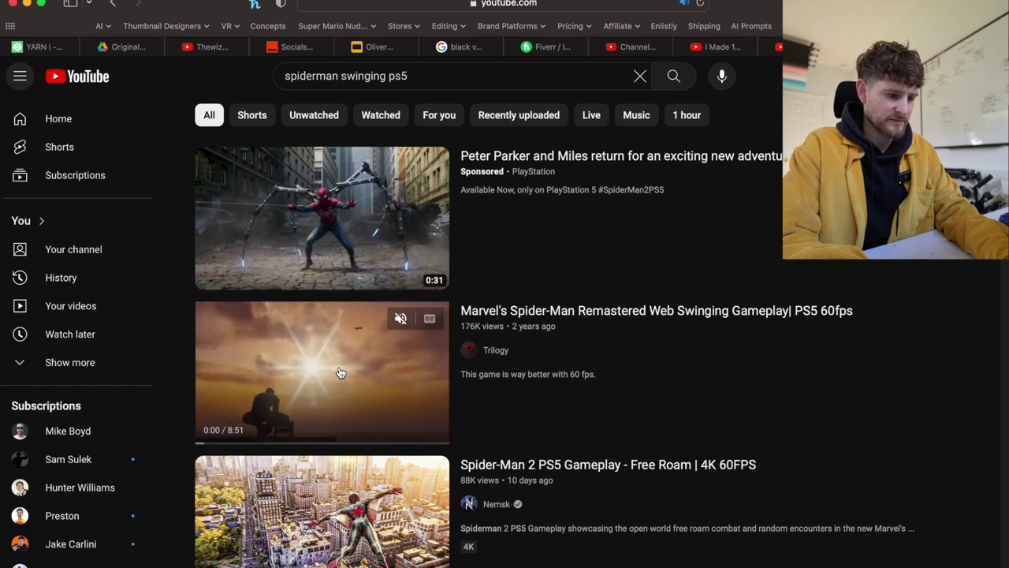
{"action": "left_click", "coordinate": [237, 444]}
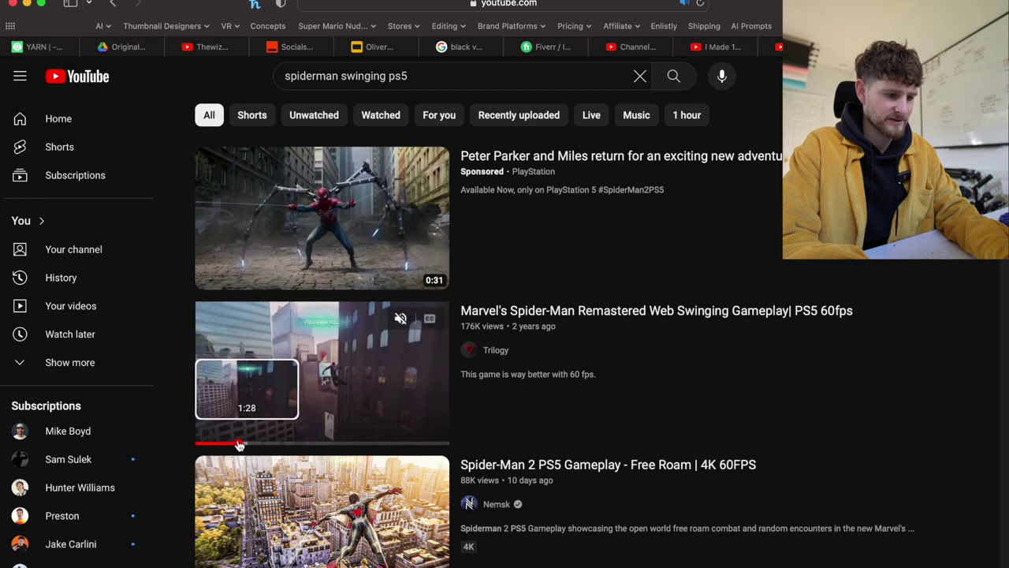
{"action": "left_click", "coordinate": [239, 439]}
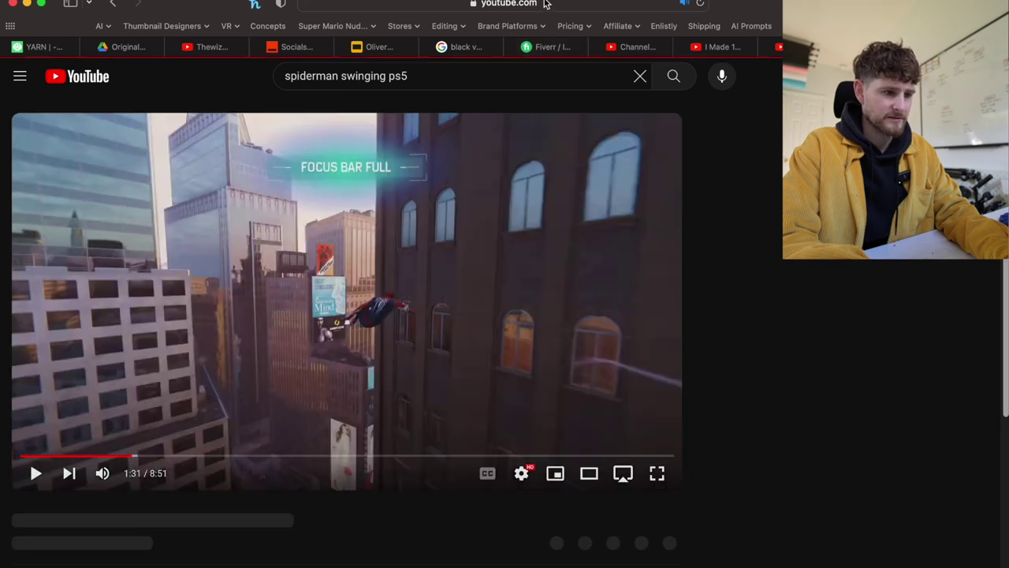
- Send the web swinging video to the Y2Mate downloader by inserting "pi" into its YouTube address
{"action": "left_click", "coordinate": [405, 4]}
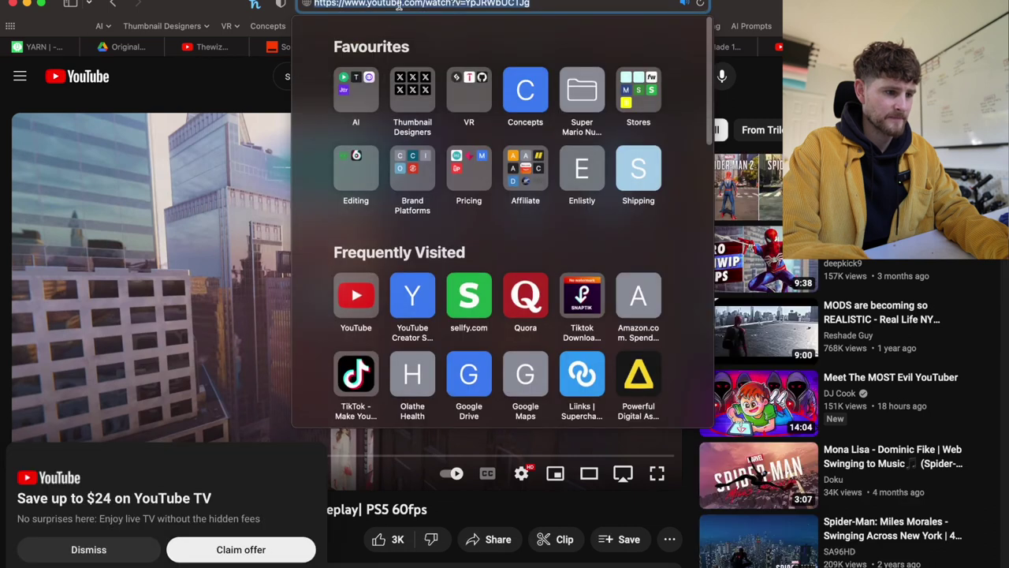
{"action": "left_click", "coordinate": [399, 4]}
{"action": "type", "text": "pi"}
{"action": "key", "text": "Return"}
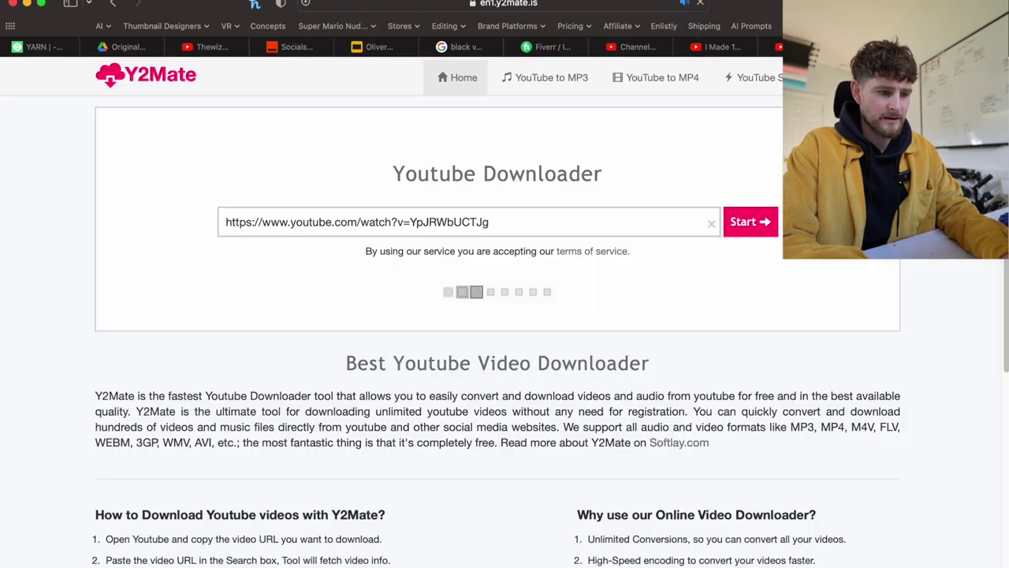
- Switch to CapCut and set the project's aspect ratio to 9:16
{"action": "key", "text": "super+Tab"}
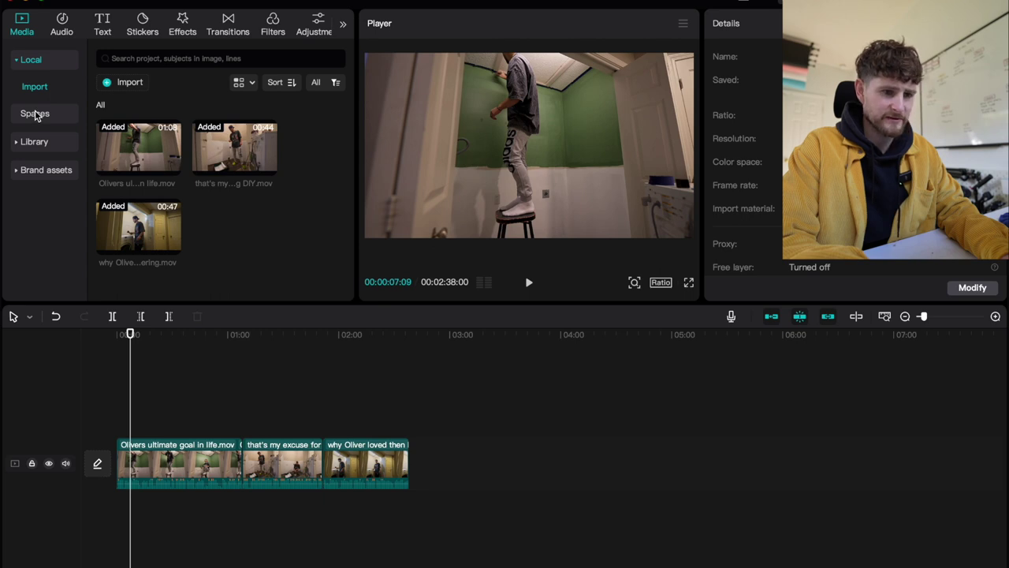
{"action": "left_click", "coordinate": [87, 0]}
{"action": "mouse_move", "coordinate": [119, 0]}
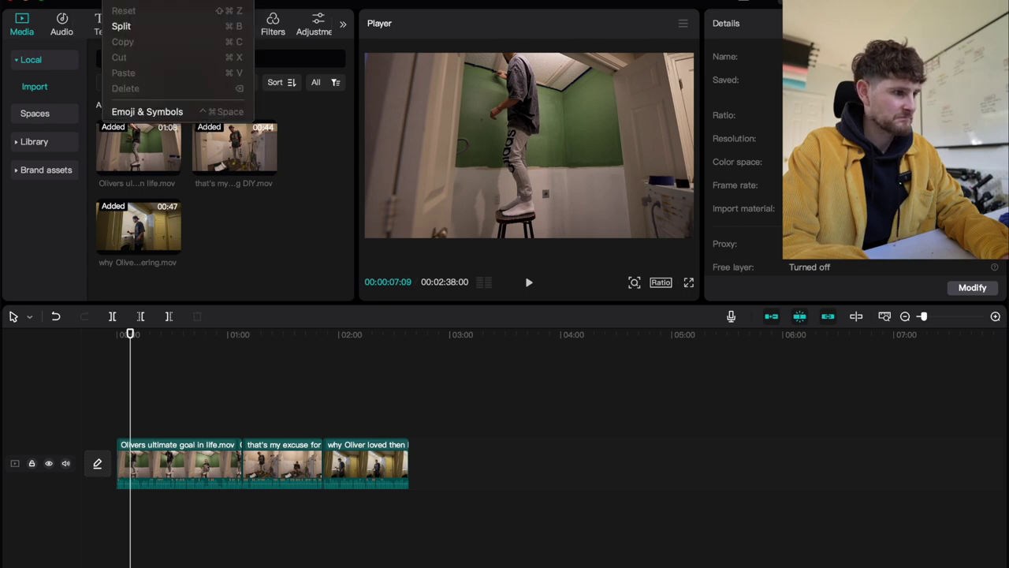
{"action": "left_click", "coordinate": [224, 361]}
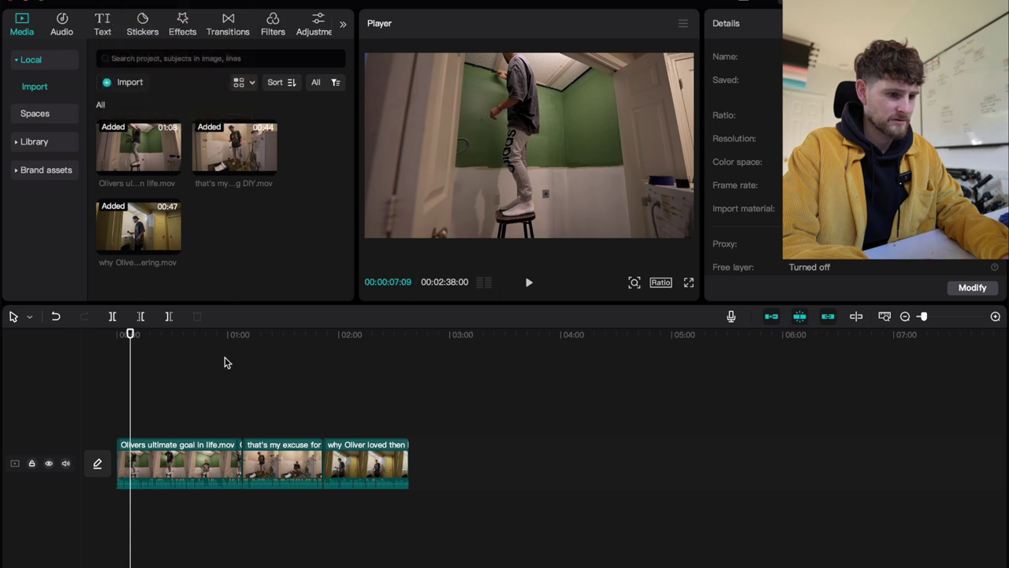
{"action": "left_click", "coordinate": [660, 282]}
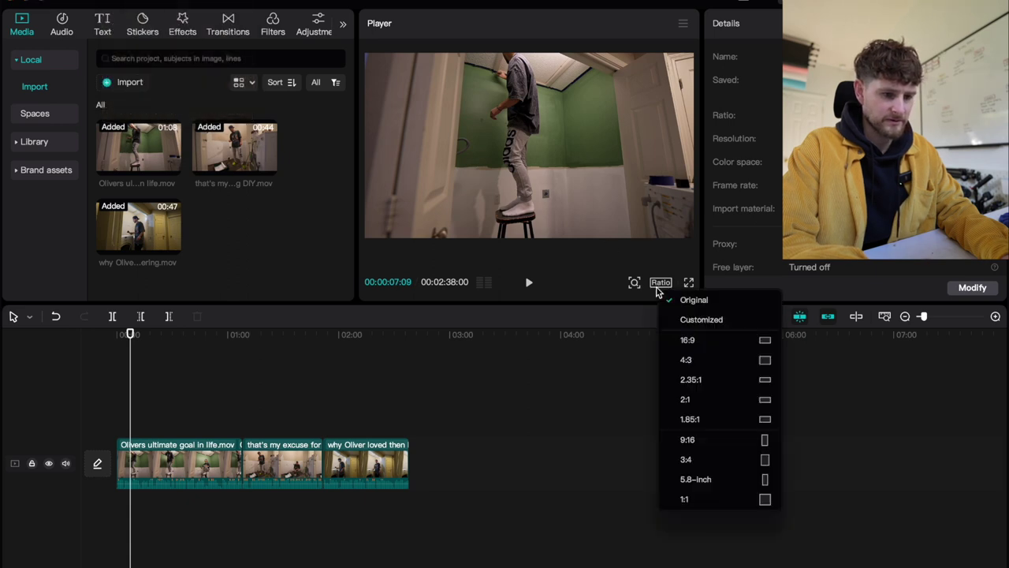
{"action": "left_click", "coordinate": [713, 439]}
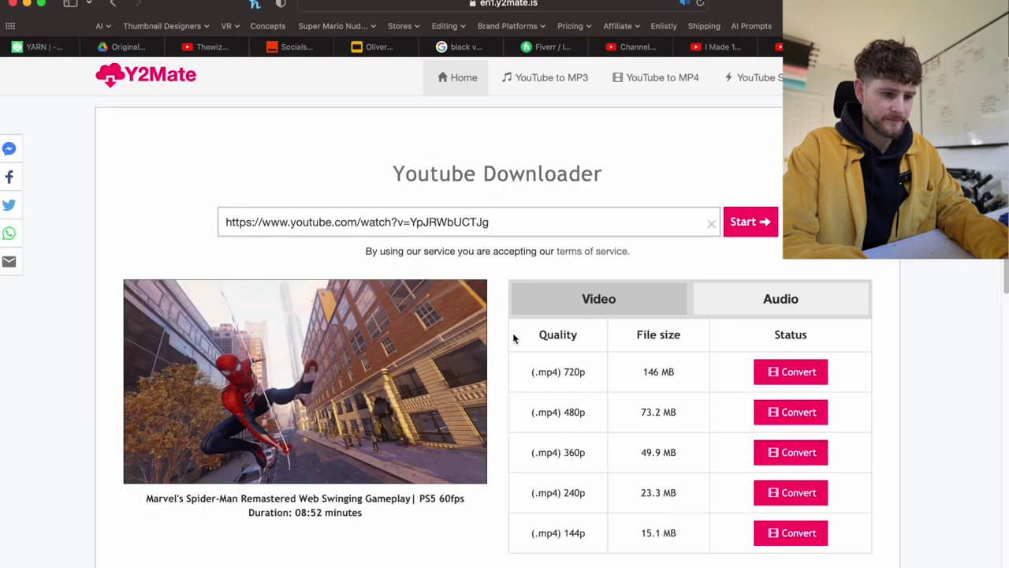
- Convert the video to 720p MP4 on Y2Mate, start its download and close the advert page
{"action": "left_click", "coordinate": [784, 371]}
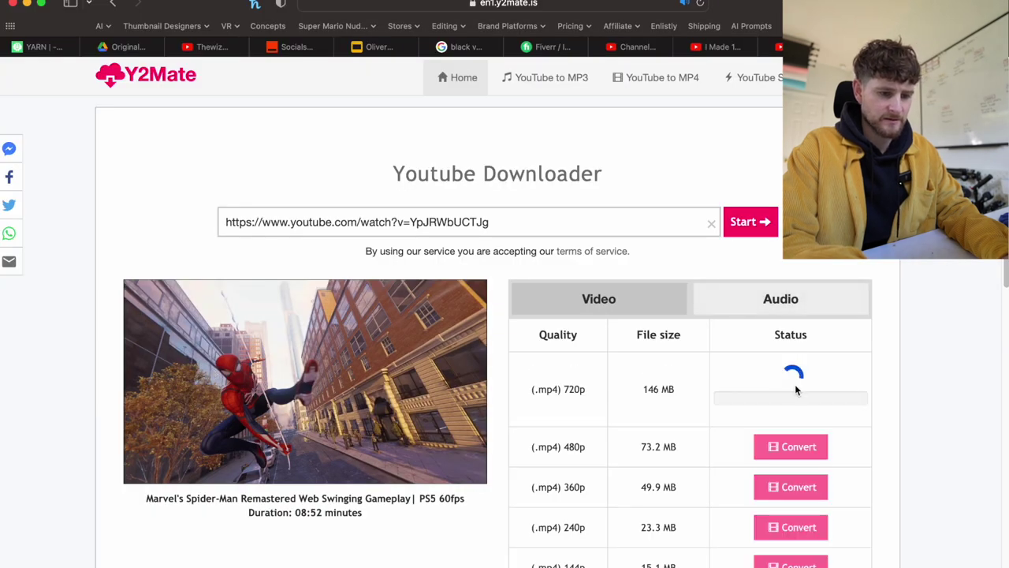
{"action": "left_click", "coordinate": [795, 385]}
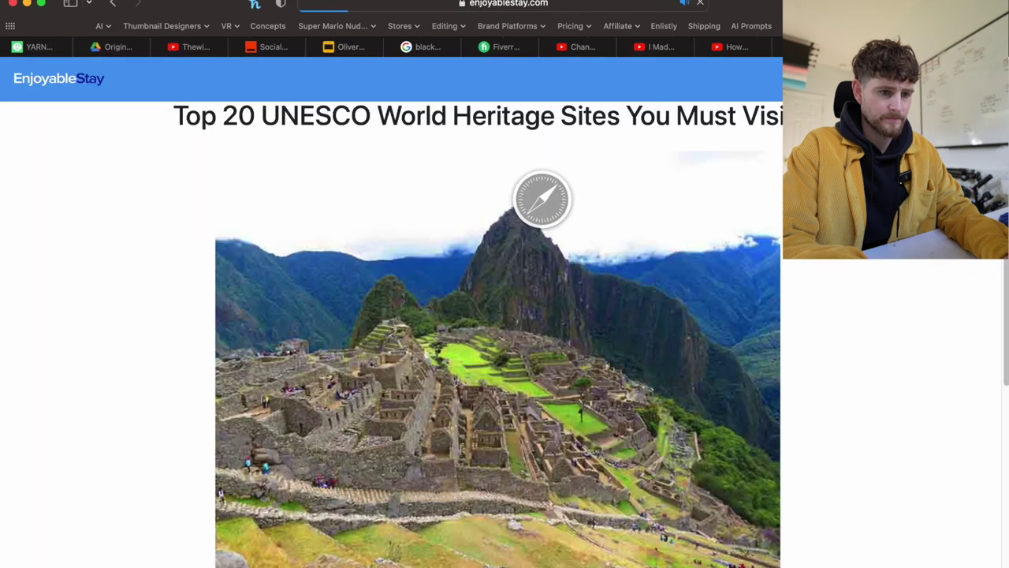
{"action": "key", "text": "super+w"}
- Switch to Final Cut Pro and view the full 1080 Template timeline
{"action": "key", "text": "super+Tab"}
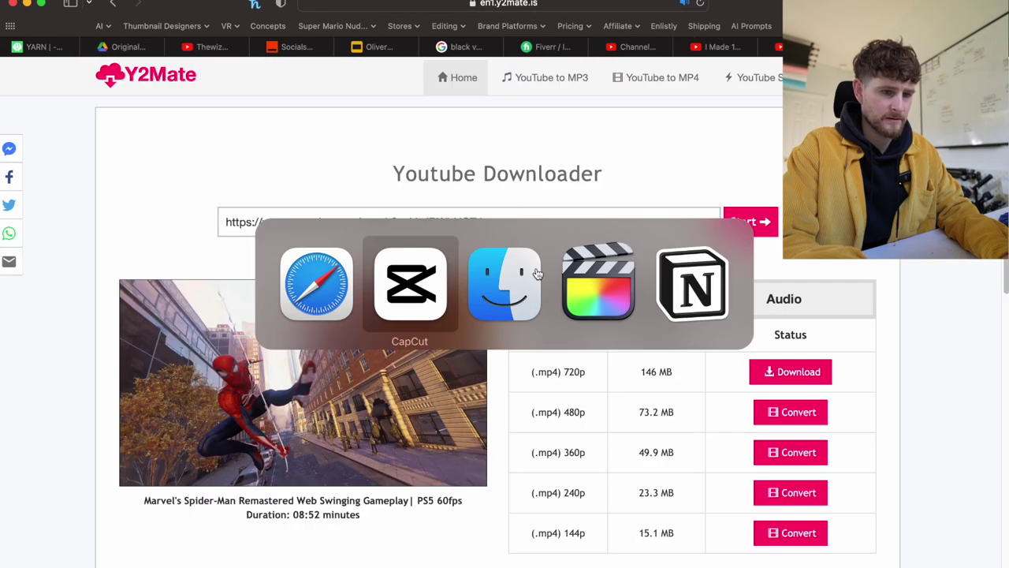
{"action": "key", "text": "super+Tab"}
{"action": "key", "text": "super+Tab"}
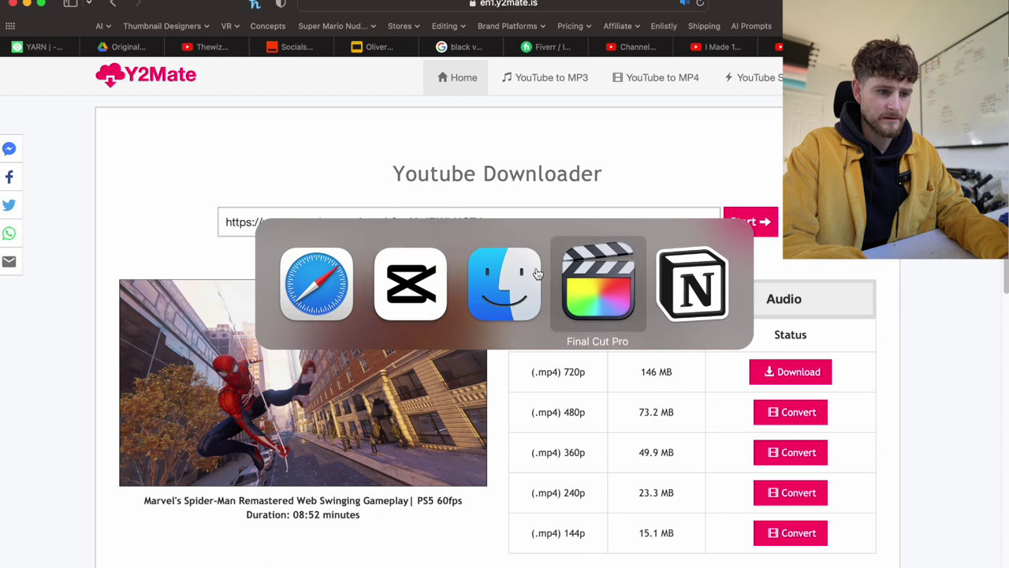
{"action": "key", "text": "super+Tab"}
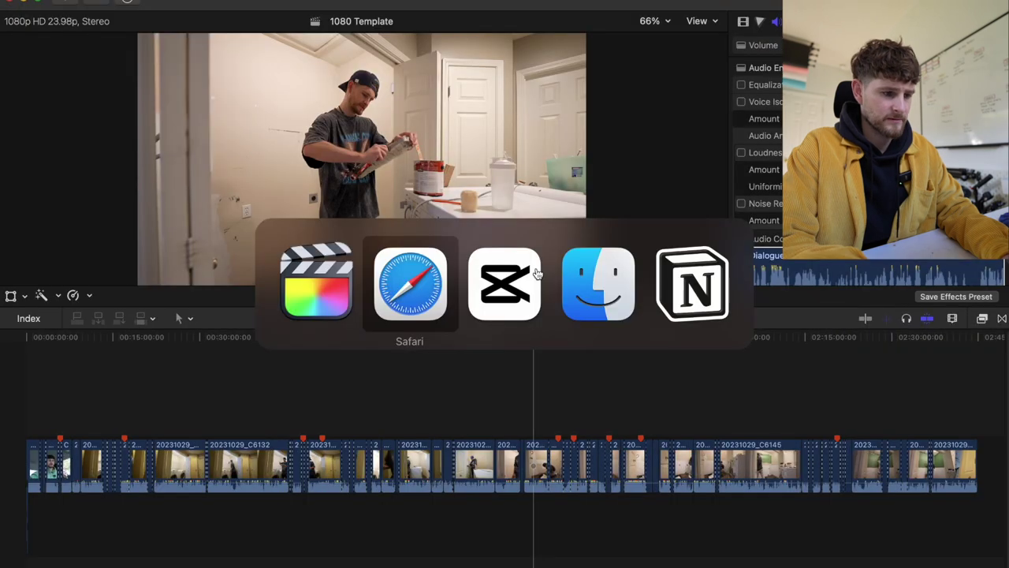
{"action": "key", "text": "super+Tab"}
{"action": "key", "text": "super+shift+Tab"}
{"action": "key", "text": "super+shift+Tab"}
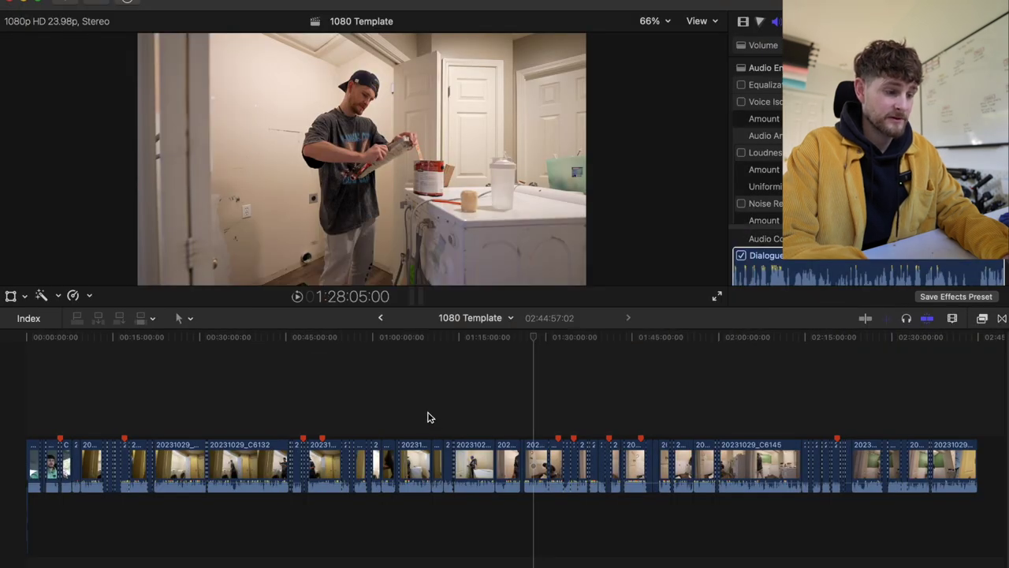
{"action": "key", "text": "super+minus"}
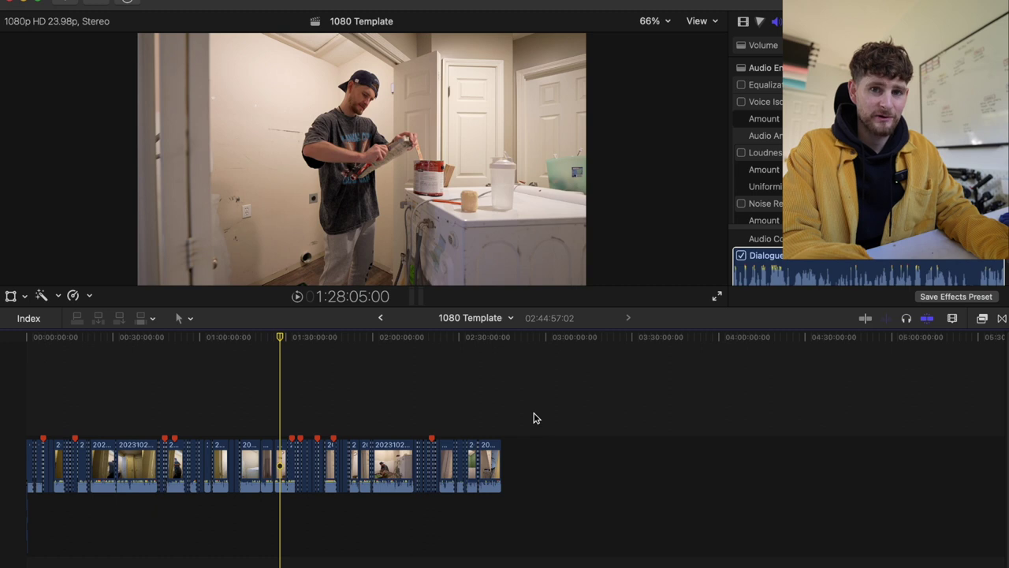
- Switch to CapCut and place the downloaded Spider-Man video from Downloads on a track above the main clips
{"action": "key", "text": "super+Tab"}
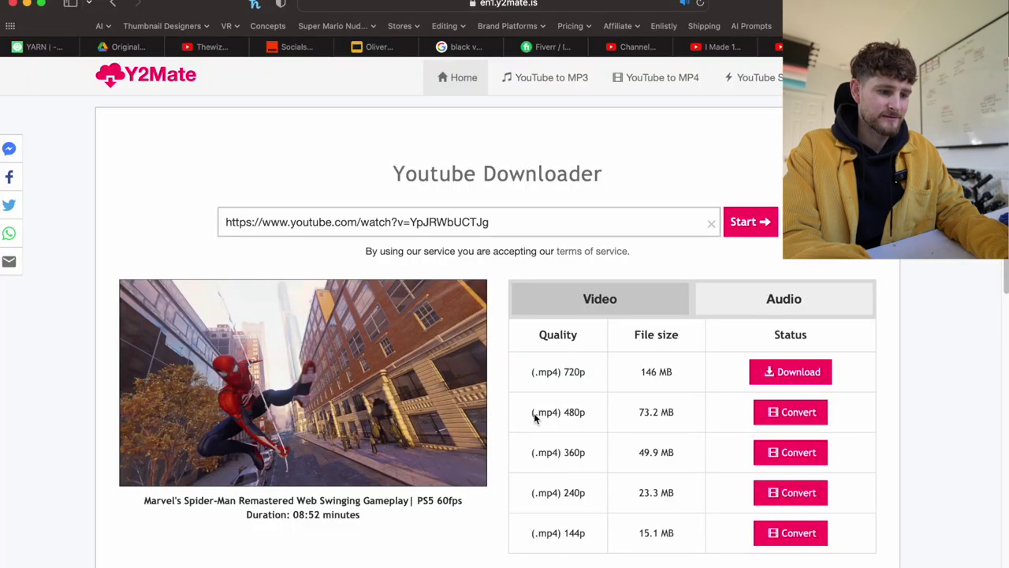
{"action": "key", "text": "super+Tab"}
{"action": "key", "text": "super+Tab"}
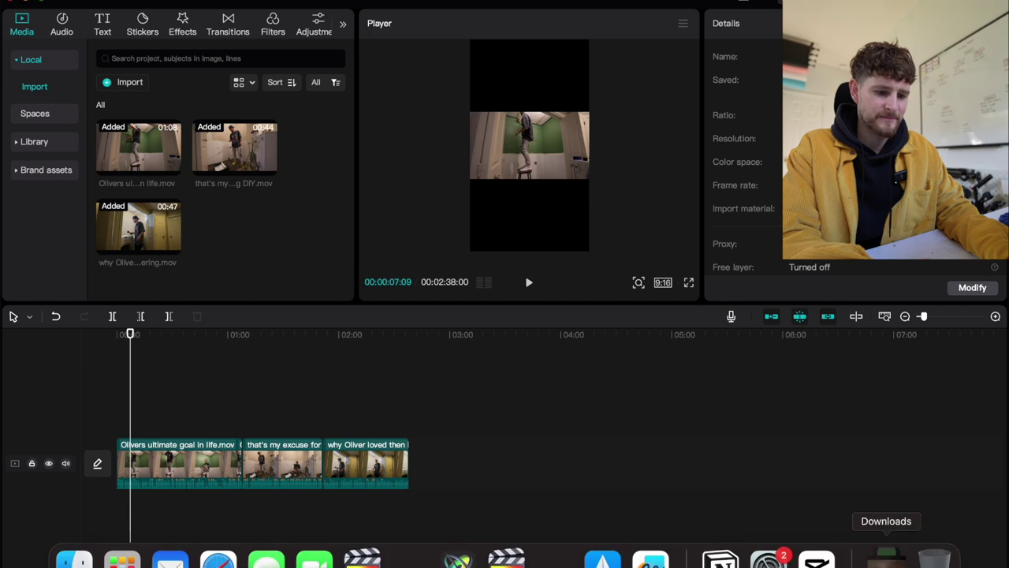
{"action": "left_click", "coordinate": [886, 555]}
{"action": "left_click_drag", "start_coordinate": [887, 521], "coordinate": [463, 471]}
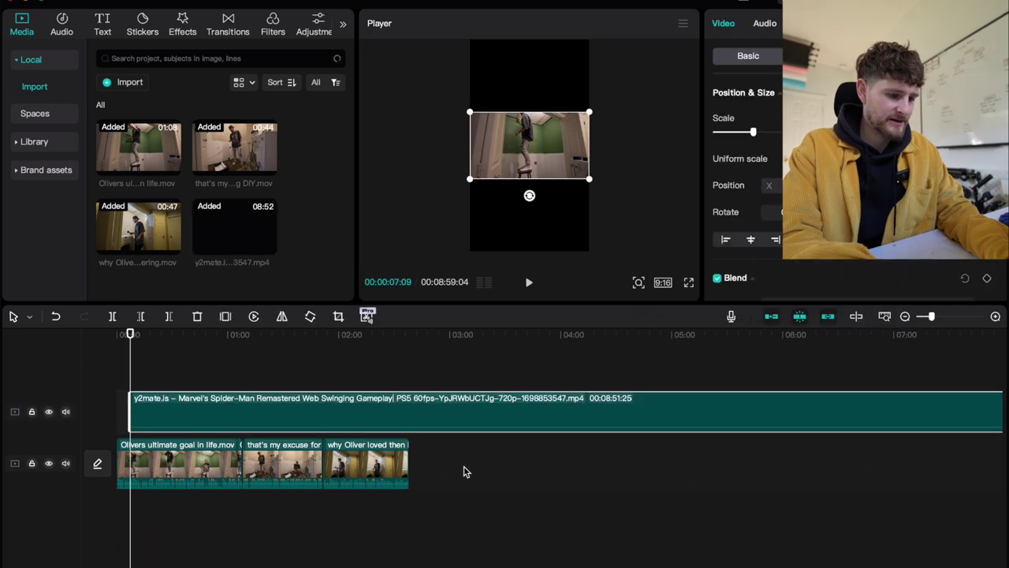
- Play back the opening of the Spider-Man gameplay clip and mute the computer's sound
{"action": "left_click", "coordinate": [221, 378]}
{"action": "left_click", "coordinate": [417, 377]}
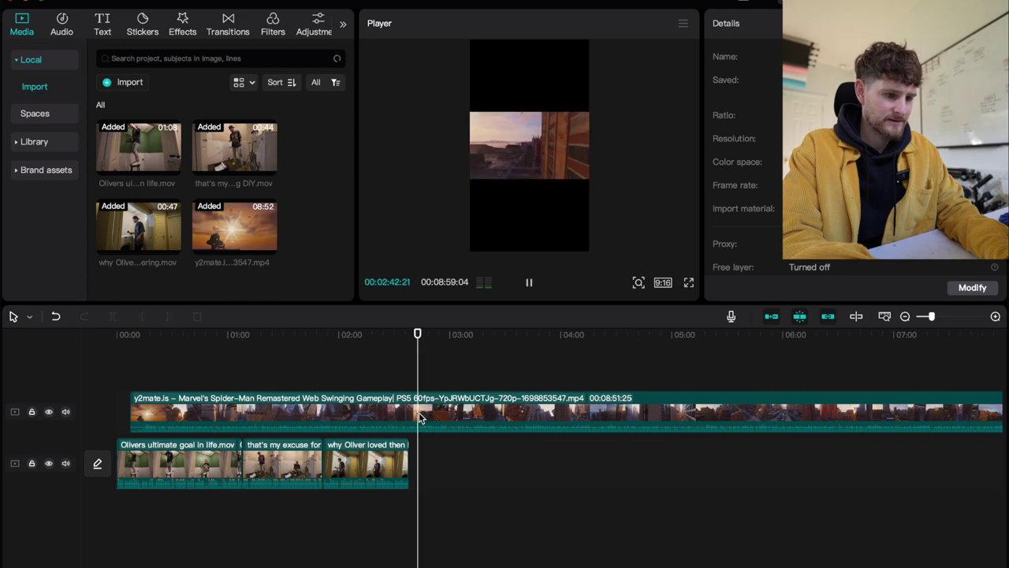
{"action": "left_click", "coordinate": [166, 362]}
{"action": "left_click", "coordinate": [136, 367]}
{"action": "key", "text": "space"}
{"action": "key", "text": "space"}
{"action": "left_click", "coordinate": [162, 425]}
{"action": "key", "text": "space"}
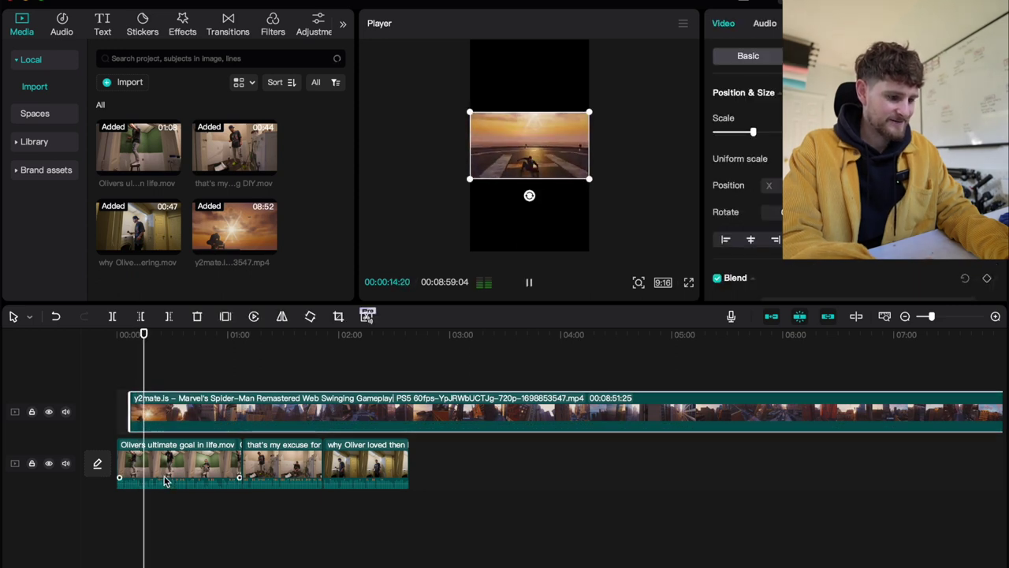
{"action": "key", "text": "XF86AudioMute"}
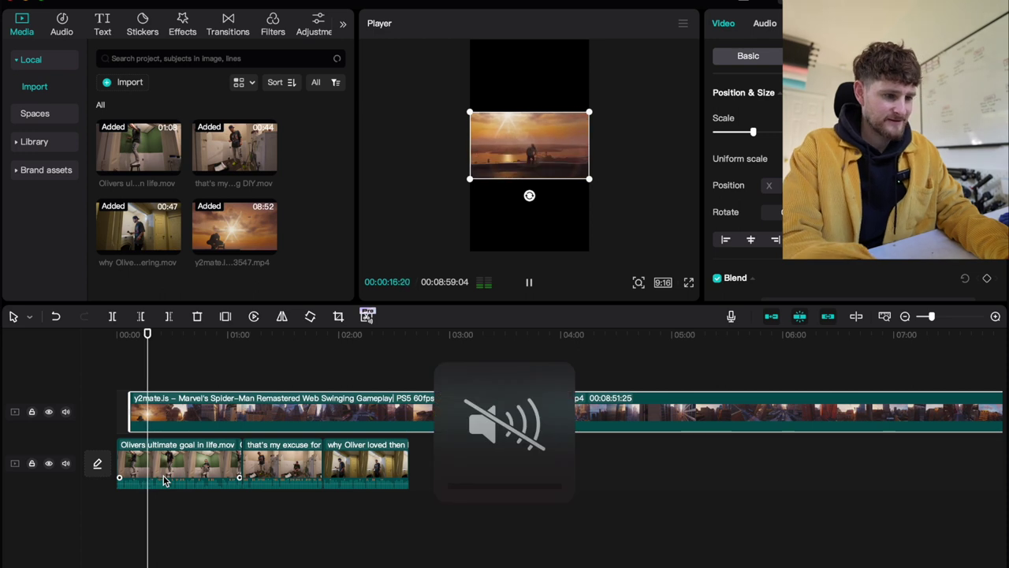
{"action": "key", "text": "space"}
- Trim the gameplay clip's start to leave 00:08:44:13, align it with the timeline's beginning and leave it selected
{"action": "left_click_drag", "start_coordinate": [134, 407], "coordinate": [122, 517]}
{"action": "left_click", "coordinate": [133, 457]}
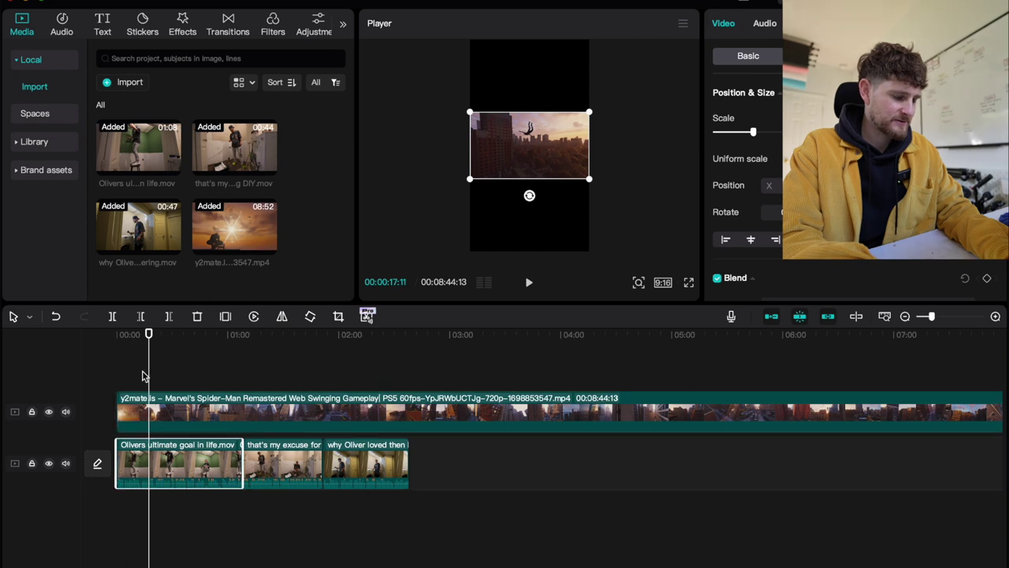
{"action": "left_click", "coordinate": [143, 410]}
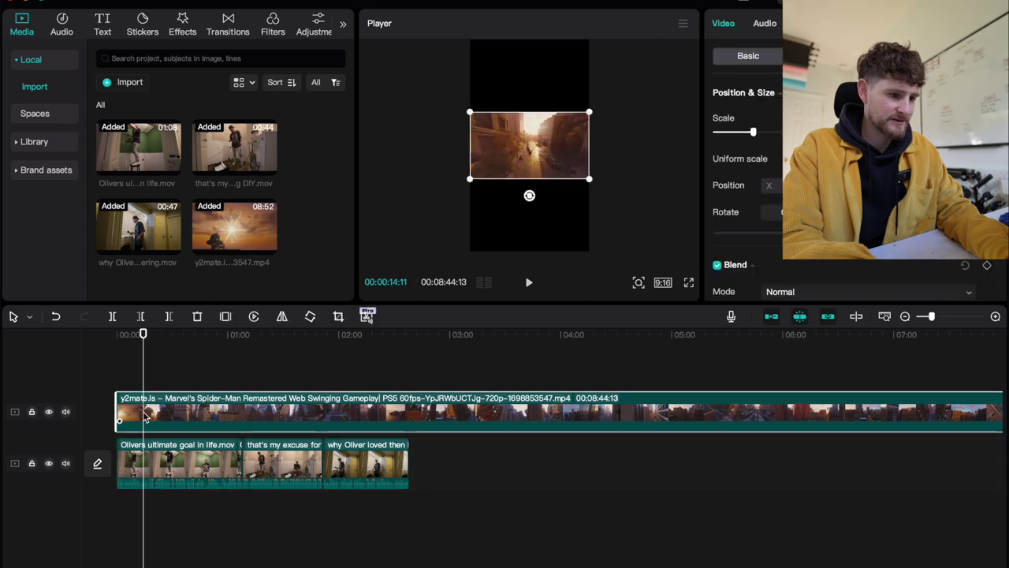
{"action": "left_click", "coordinate": [530, 195]}
{"action": "left_click", "coordinate": [212, 416]}
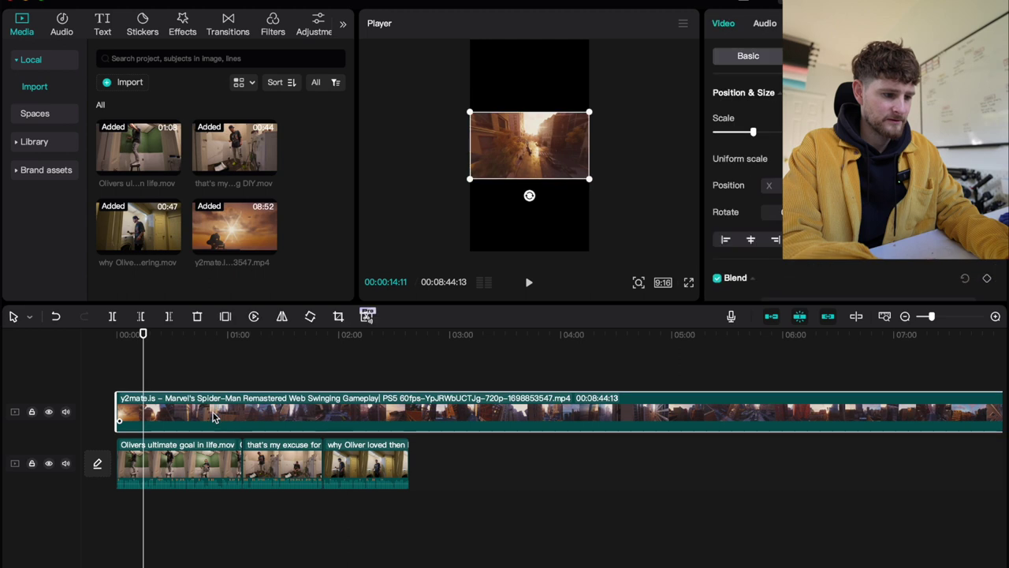
- Move the Spider-Man gameplay clip to the lower half of the vertical frame and enlarge it to fill the width
{"action": "left_click", "coordinate": [534, 189]}
{"action": "left_click", "coordinate": [530, 201]}
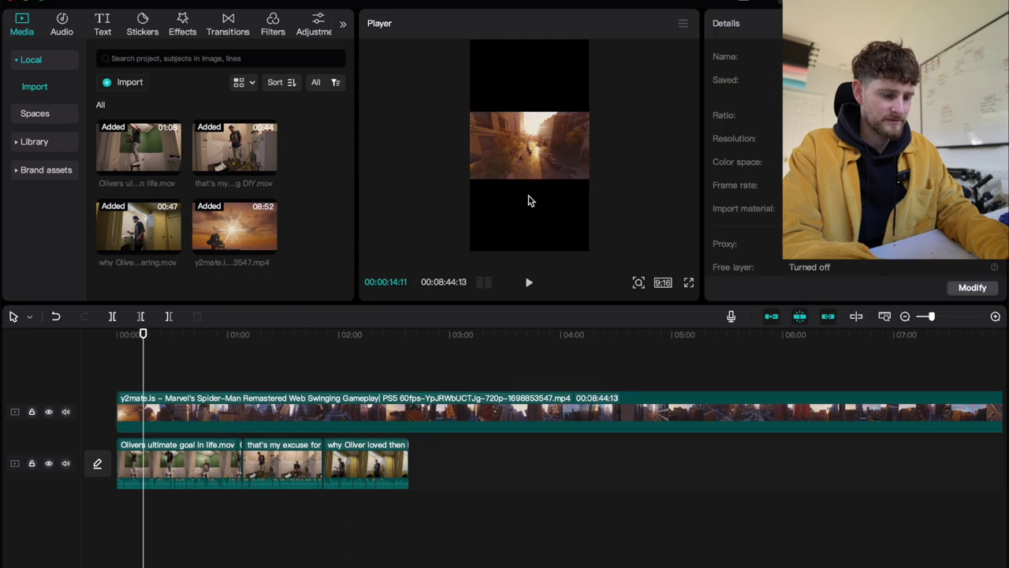
{"action": "left_click", "coordinate": [150, 461]}
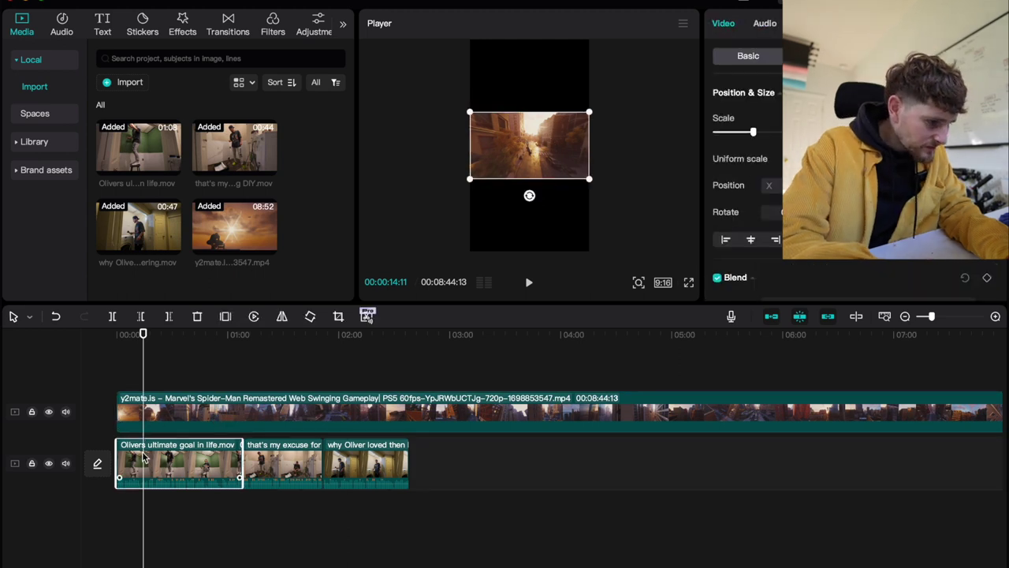
{"action": "left_click", "coordinate": [145, 407]}
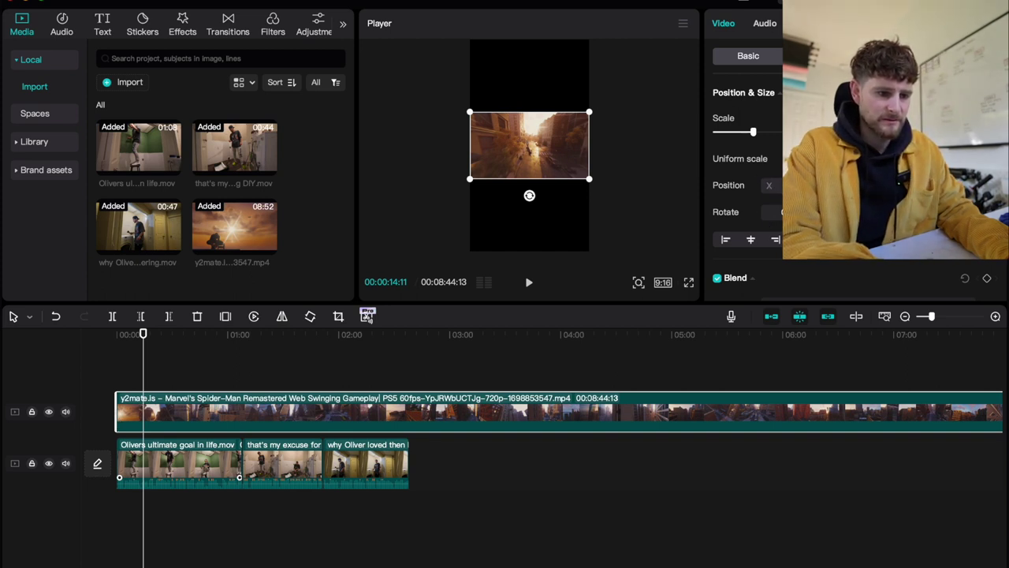
{"action": "left_click_drag", "start_coordinate": [501, 160], "coordinate": [520, 203]}
{"action": "left_click_drag", "start_coordinate": [755, 133], "coordinate": [779, 134]}
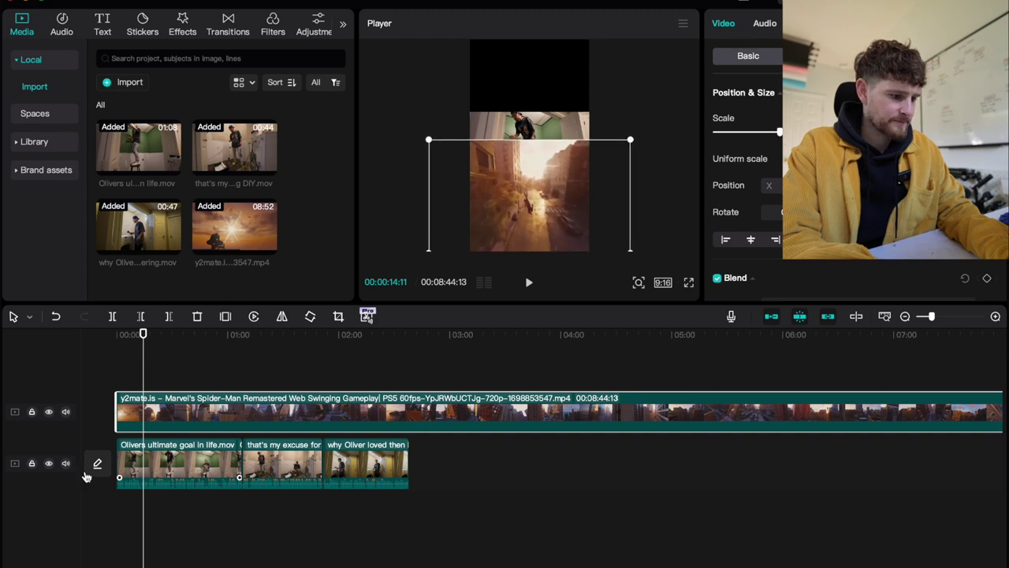
- Move the first main clip to the upper half of the frame and enlarge it to fill the area above the gameplay
{"action": "left_click", "coordinate": [156, 470]}
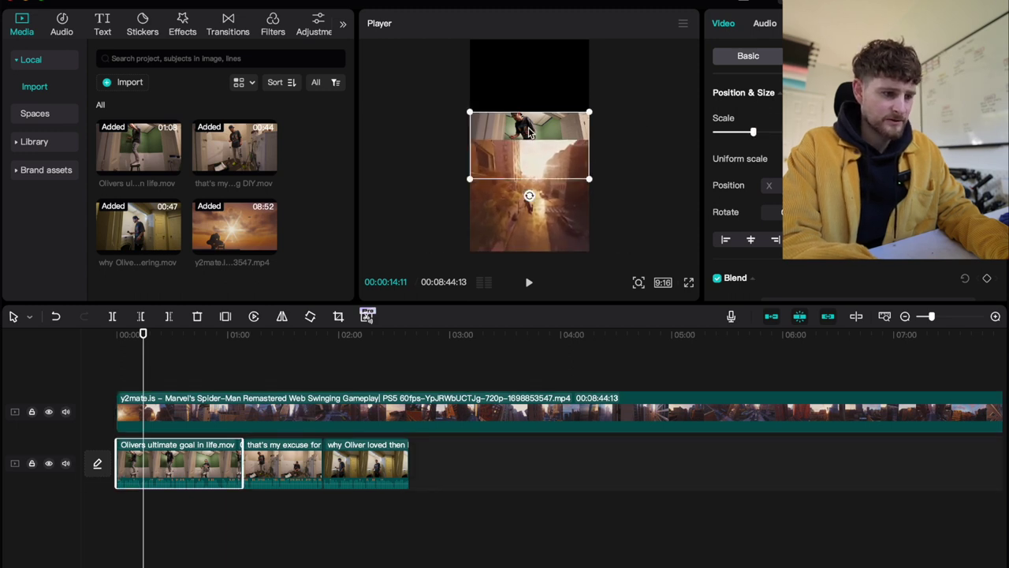
{"action": "left_click_drag", "start_coordinate": [527, 126], "coordinate": [530, 79]}
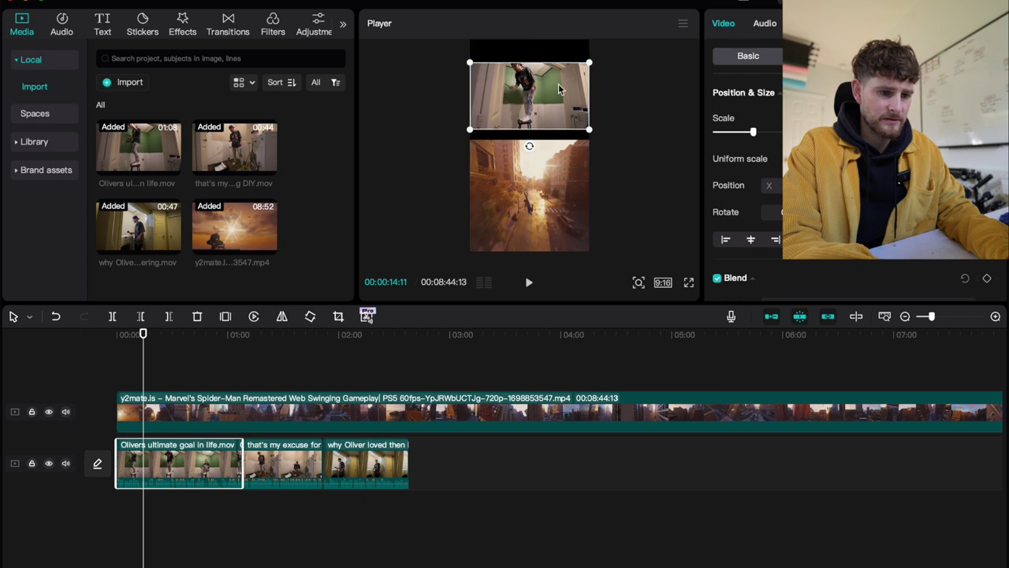
{"action": "left_click_drag", "start_coordinate": [748, 134], "coordinate": [774, 134]}
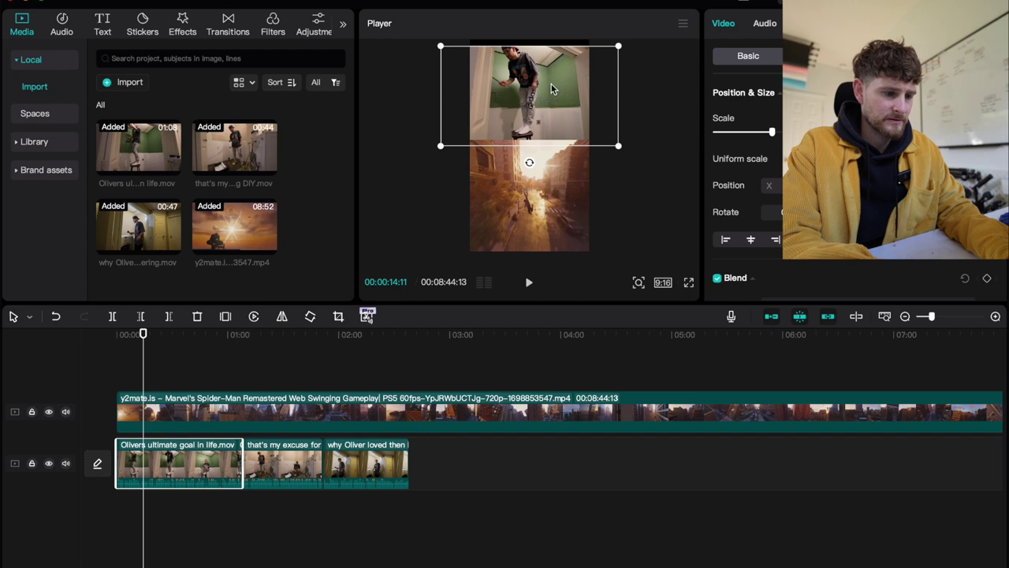
{"action": "mouse_move", "coordinate": [552, 79]}
{"action": "left_mouse_down"}
{"action": "mouse_move", "coordinate": [550, 40]}
{"action": "mouse_move", "coordinate": [543, 115]}
{"action": "mouse_move", "coordinate": [543, 79]}
{"action": "mouse_move", "coordinate": [542, 90]}
{"action": "left_mouse_up"}
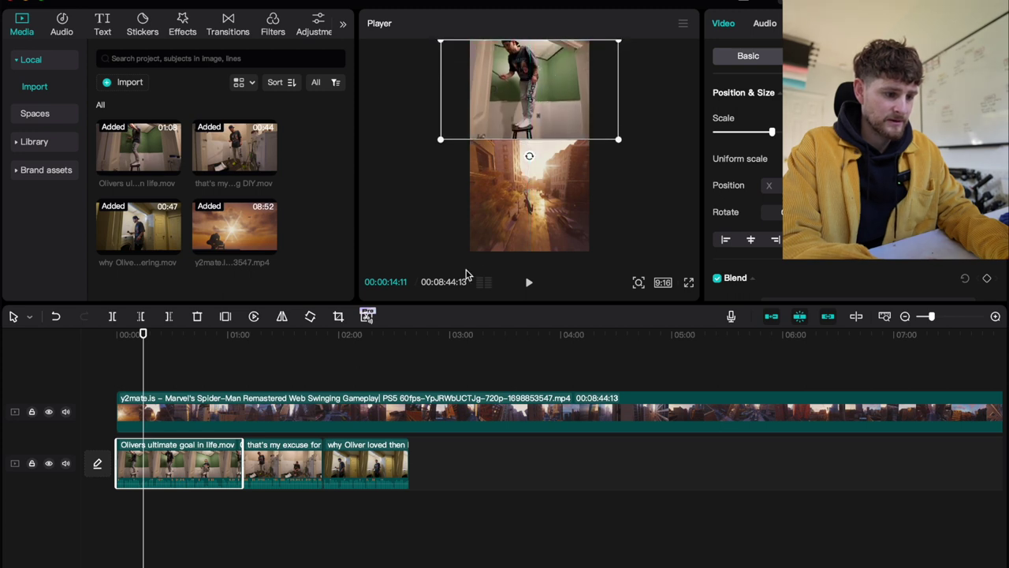
- Enlarge the gameplay clip slightly and check the split-screen layout at several points along the timeline
{"action": "left_click", "coordinate": [132, 418]}
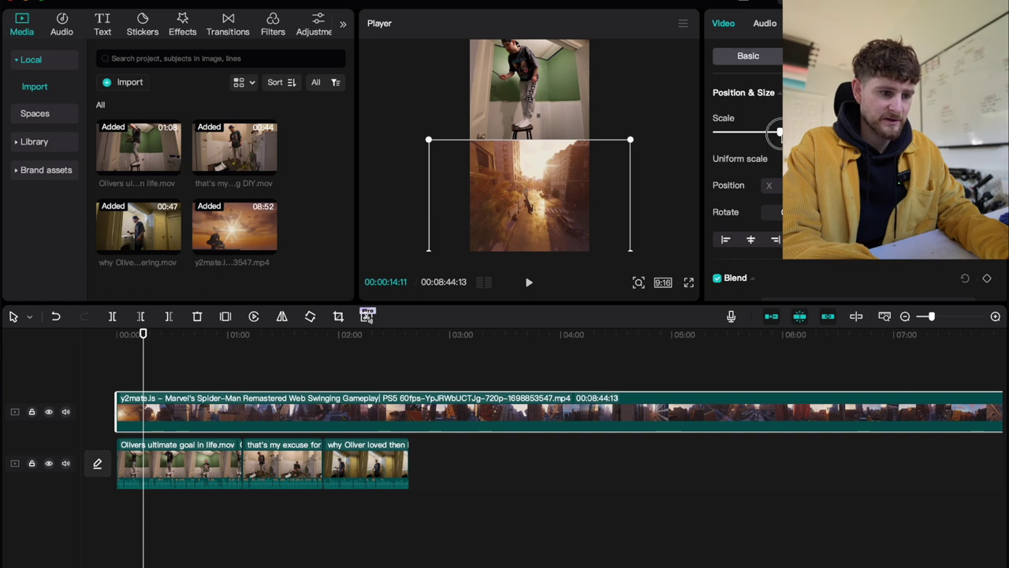
{"action": "left_click_drag", "start_coordinate": [777, 134], "coordinate": [779, 133]}
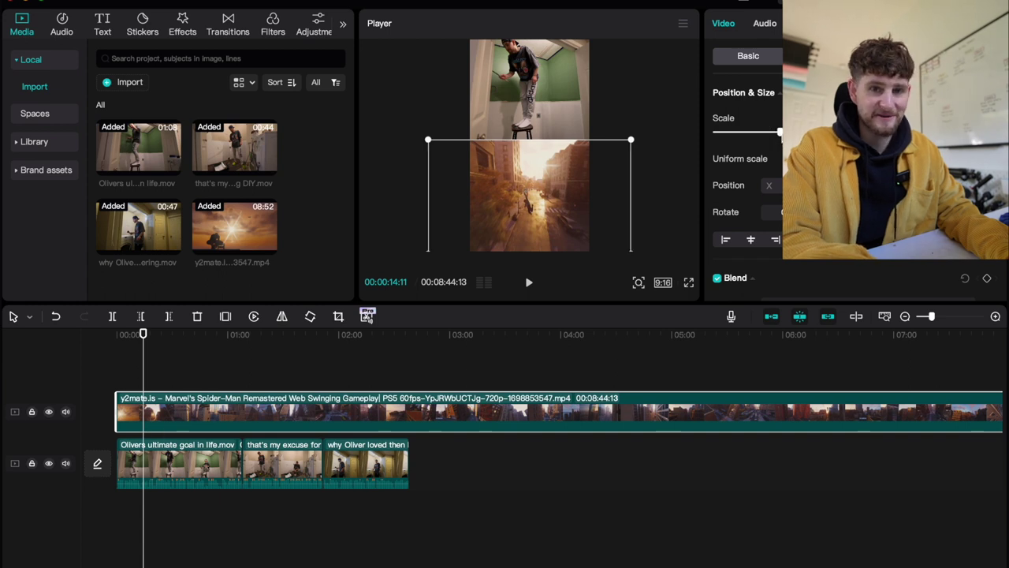
{"action": "left_click", "coordinate": [549, 368]}
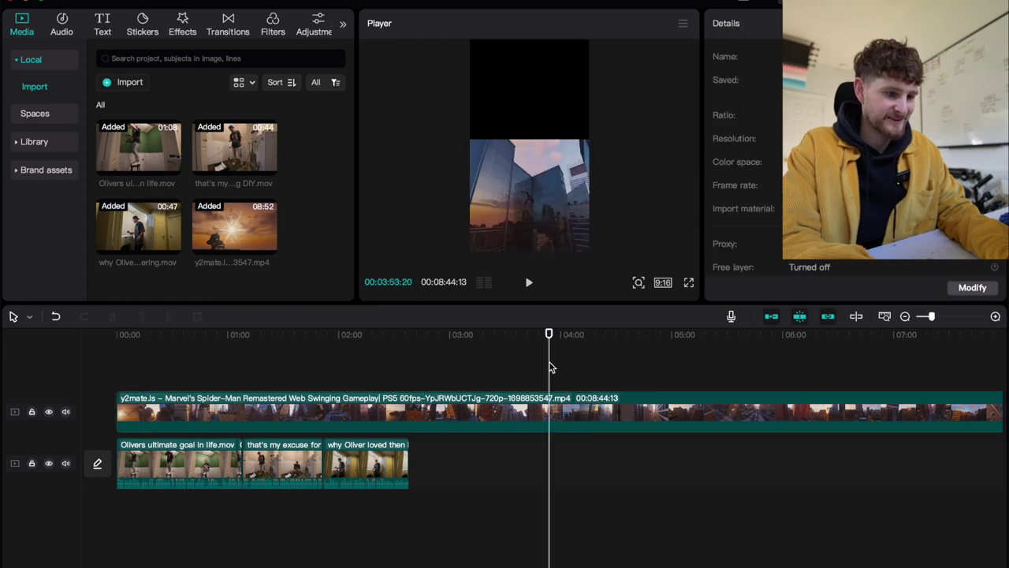
{"action": "left_click", "coordinate": [180, 377]}
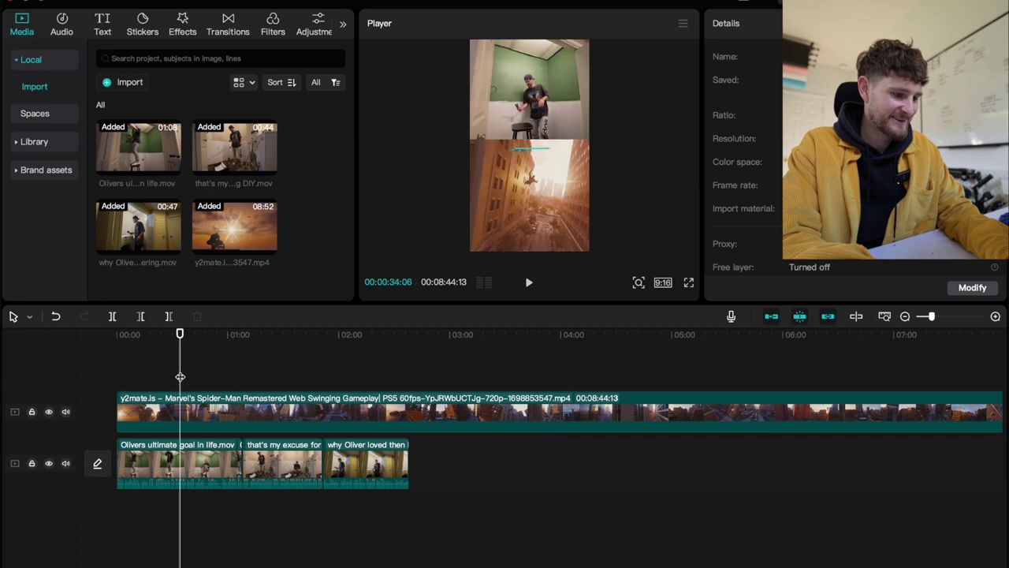
{"action": "left_click", "coordinate": [93, 380]}
- Split the gameplay clip at 00:02:38:00, where the main clips end, and delete the remainder
{"action": "left_click", "coordinate": [404, 381]}
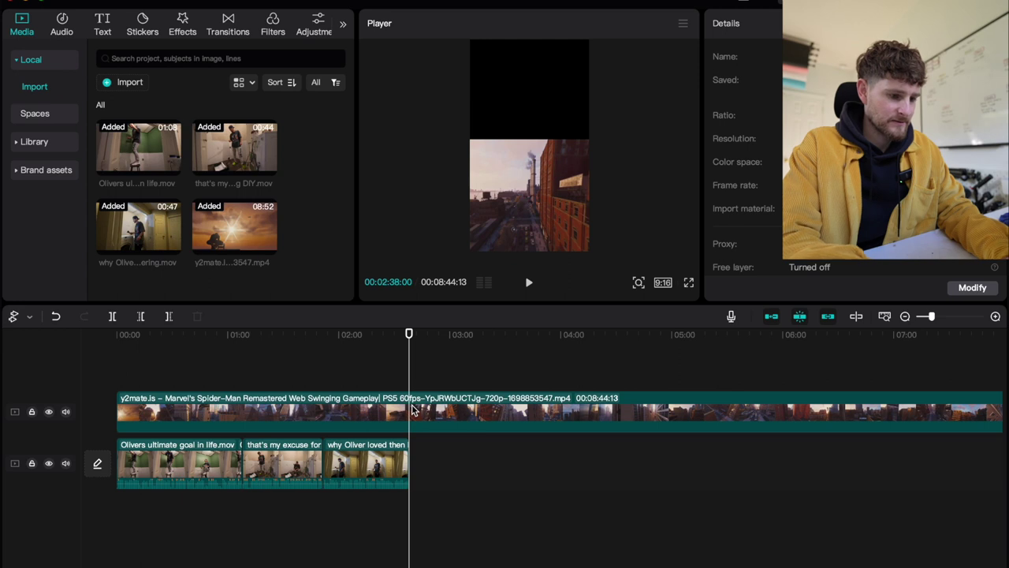
{"action": "left_click", "coordinate": [412, 409]}
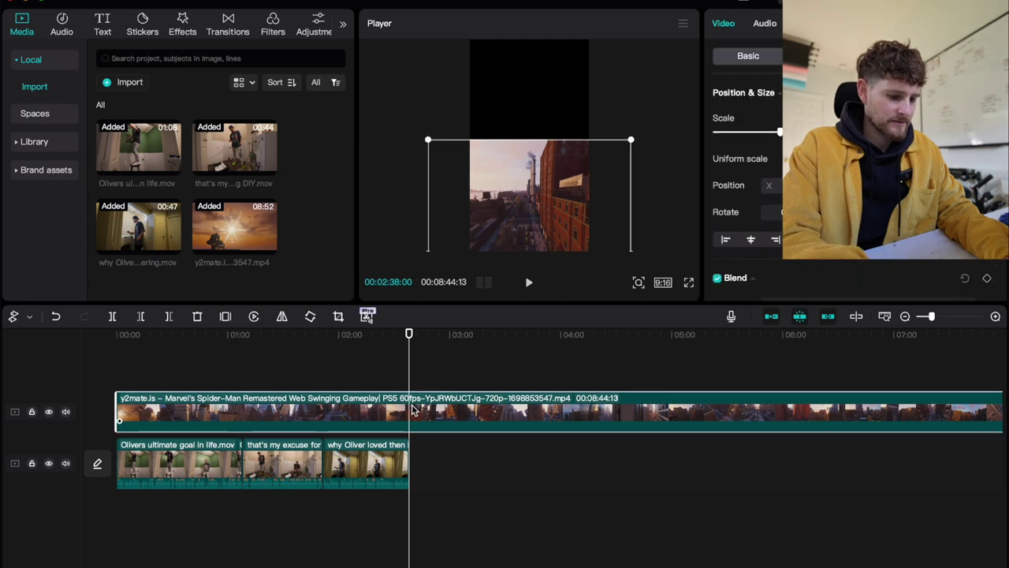
{"action": "left_click", "coordinate": [411, 409]}
{"action": "key", "text": "Delete"}
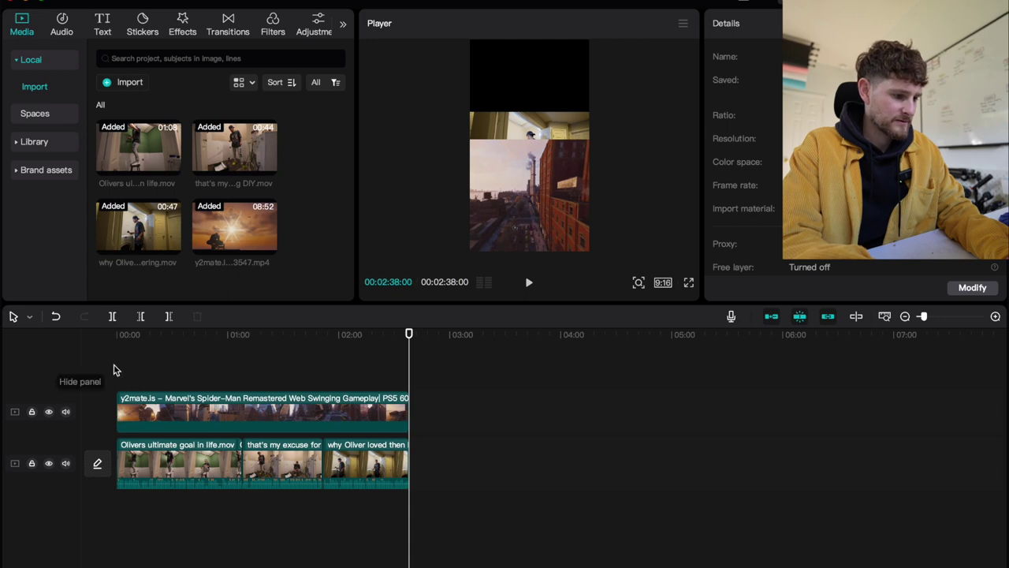
- Return to the beginning of the timeline and create English auto captions for the video
{"action": "left_click", "coordinate": [177, 384]}
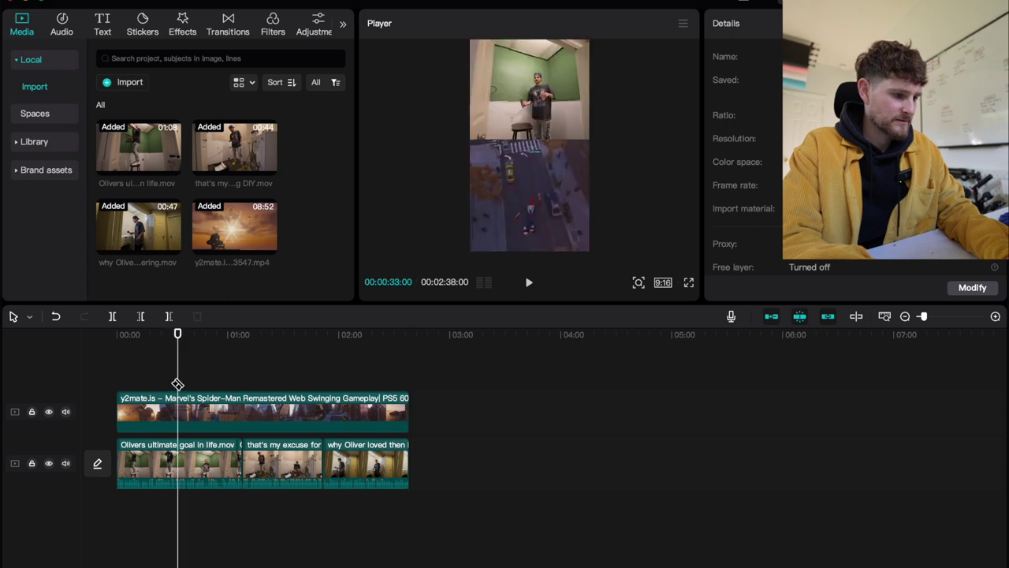
{"action": "left_click", "coordinate": [117, 382]}
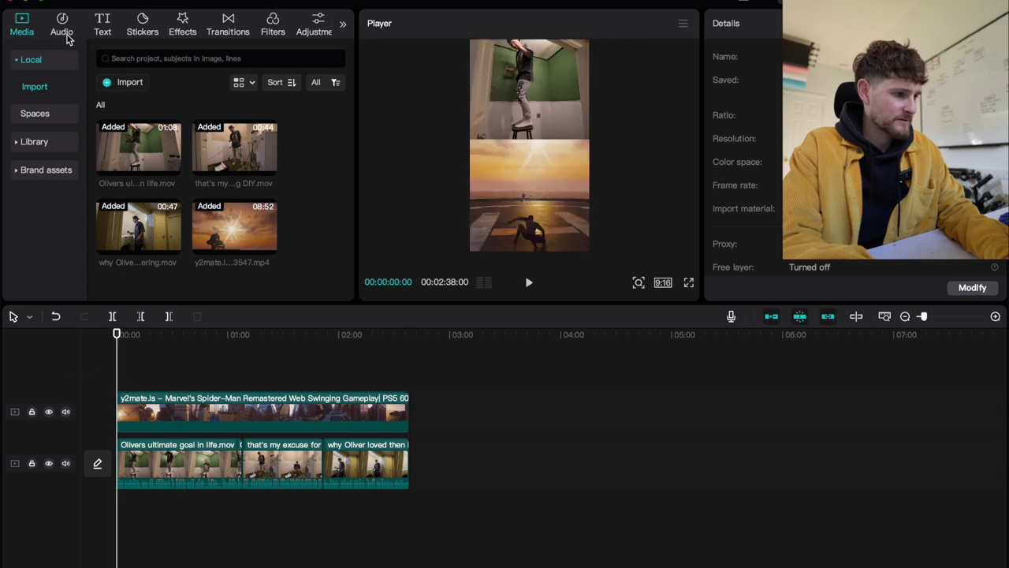
{"action": "left_click", "coordinate": [98, 26]}
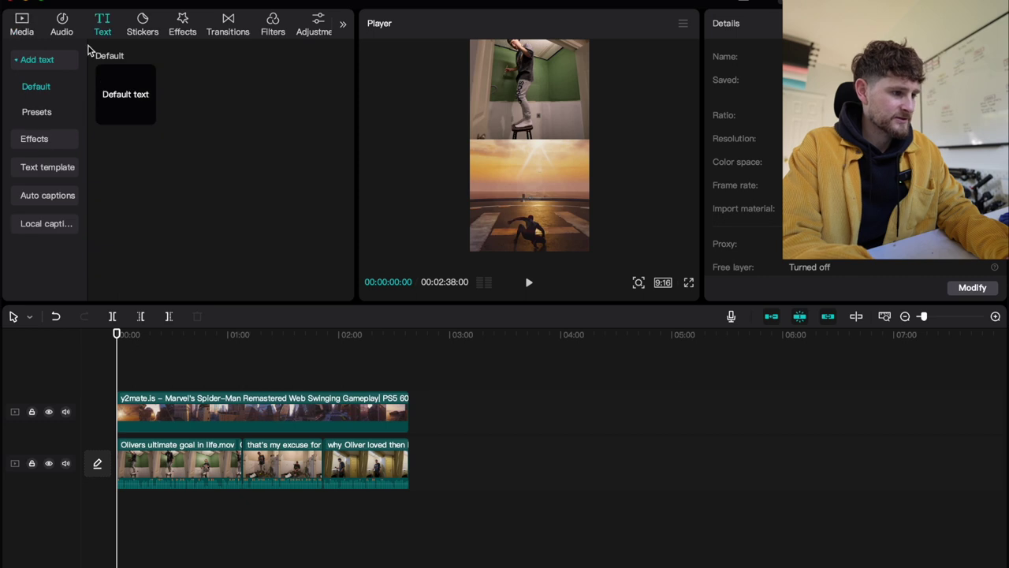
{"action": "left_click", "coordinate": [48, 194]}
{"action": "left_click", "coordinate": [220, 249]}
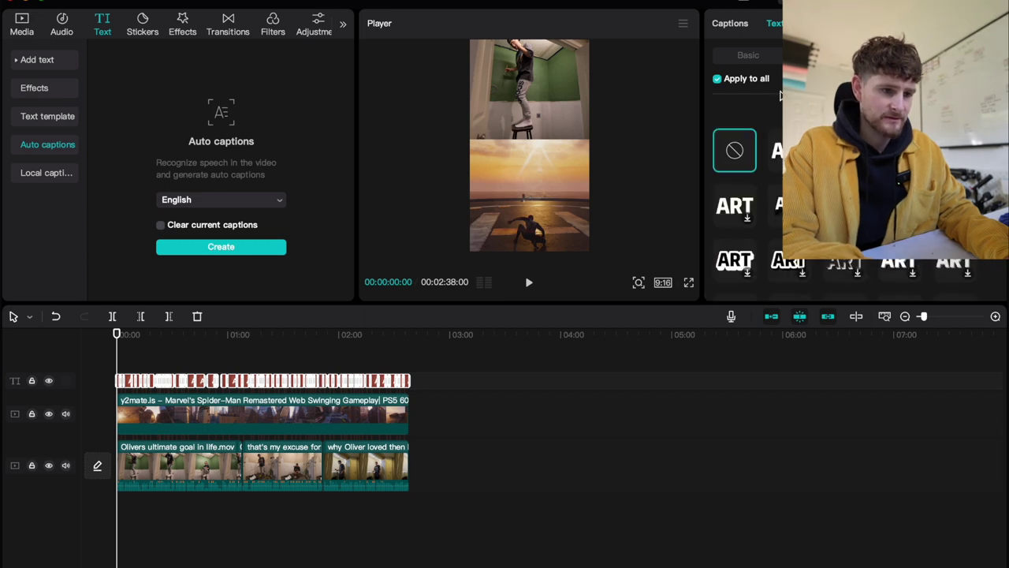
- Set all captions to the Lark font with a yellow, black-outlined preset style and play back the opening
{"action": "left_click", "coordinate": [749, 57]}
{"action": "left_click", "coordinate": [781, 113]}
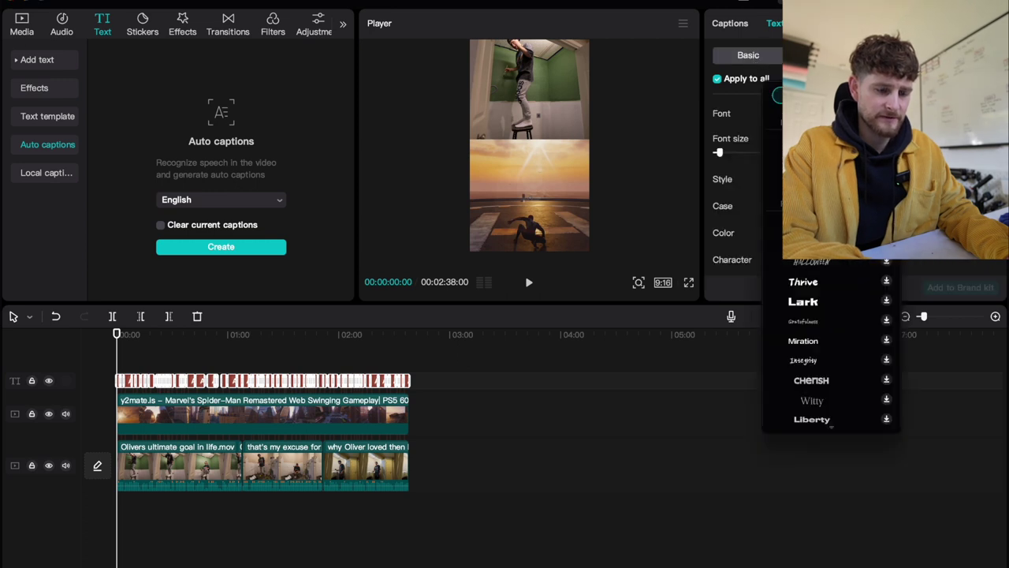
{"action": "left_click", "coordinate": [827, 304]}
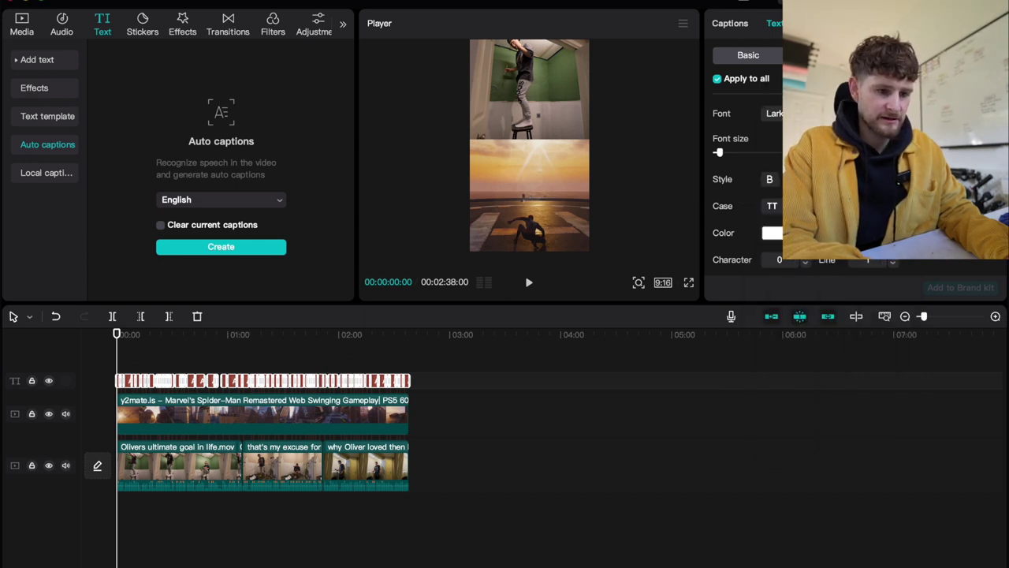
{"action": "scroll", "coordinate": [745, 182], "scroll_direction": "down", "scroll_amount": 5}
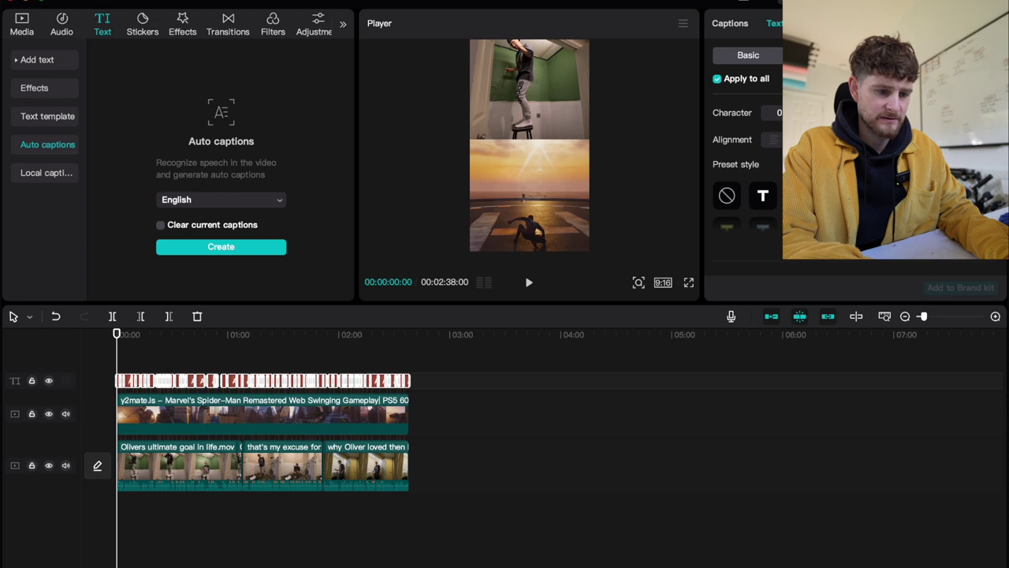
{"action": "left_click", "coordinate": [105, 365]}
{"action": "key", "text": "space"}
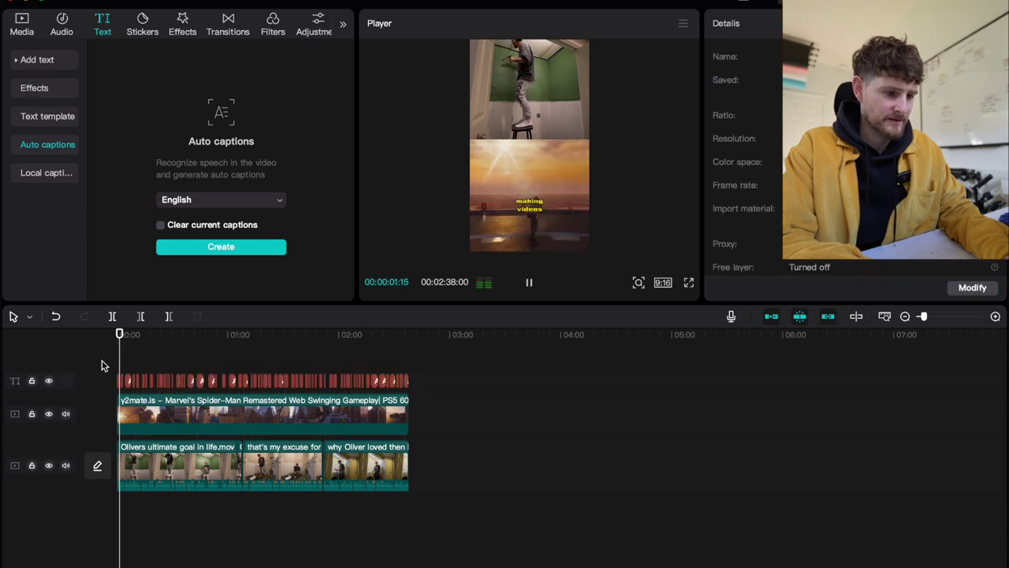
- Position all captions centred slightly below the seam between the two videos, checking their placement in playback
{"action": "left_click", "coordinate": [109, 380]}
{"action": "left_click_drag", "start_coordinate": [109, 379], "coordinate": [440, 384]}
{"action": "left_click_drag", "start_coordinate": [534, 211], "coordinate": [532, 145]}
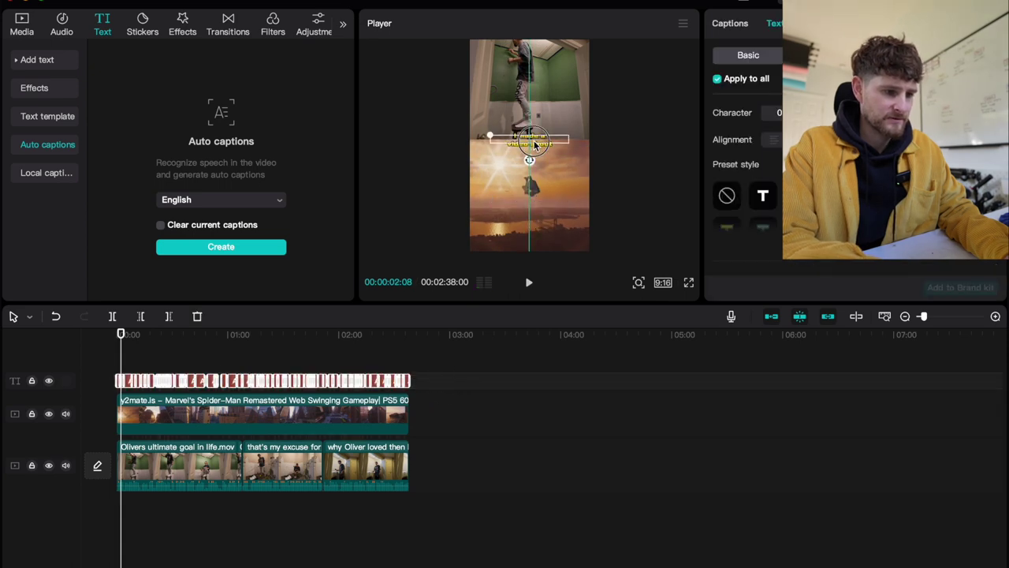
{"action": "key", "text": "space"}
{"action": "left_click", "coordinate": [109, 379]}
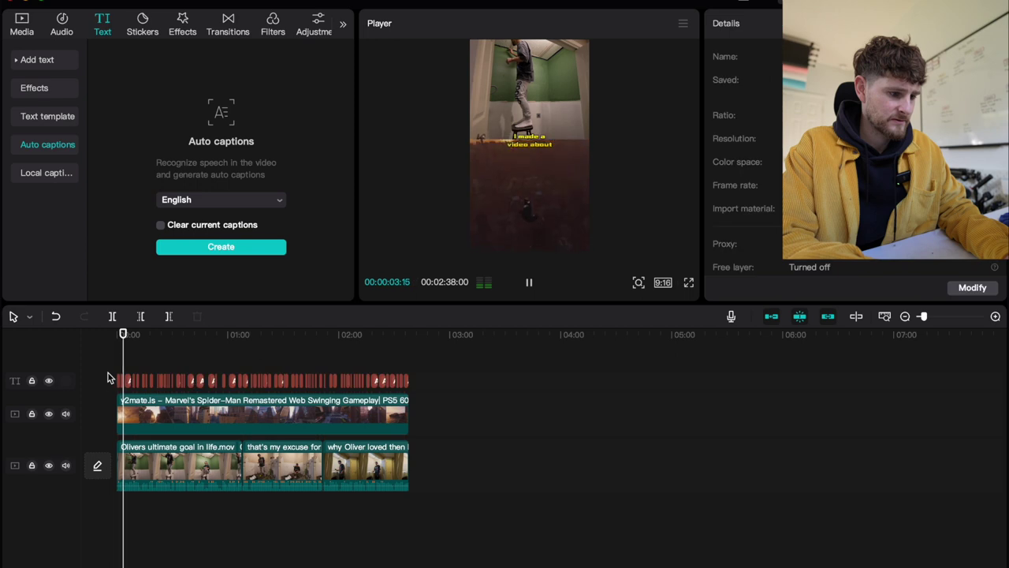
{"action": "key", "text": "space"}
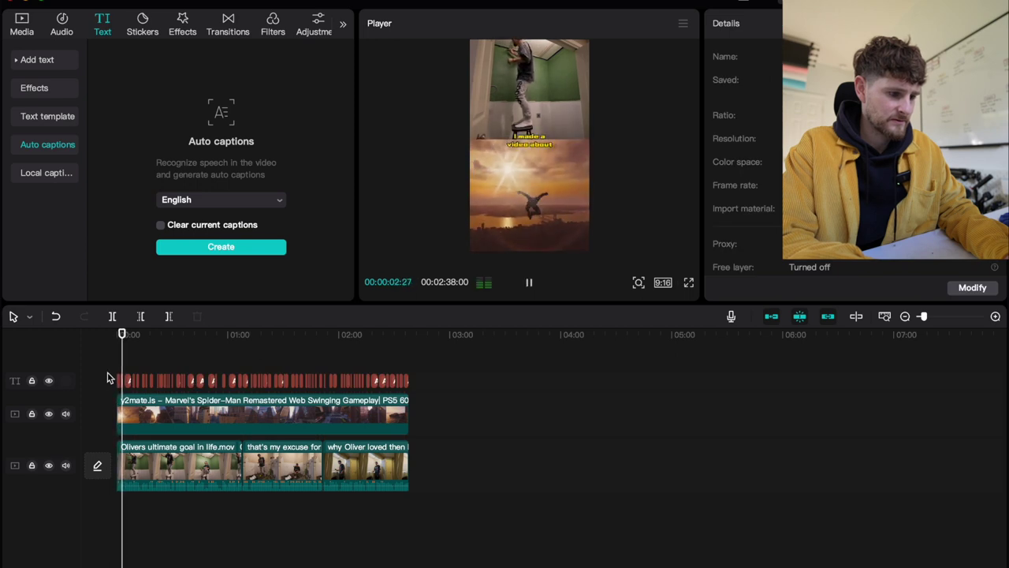
{"action": "left_click", "coordinate": [335, 375]}
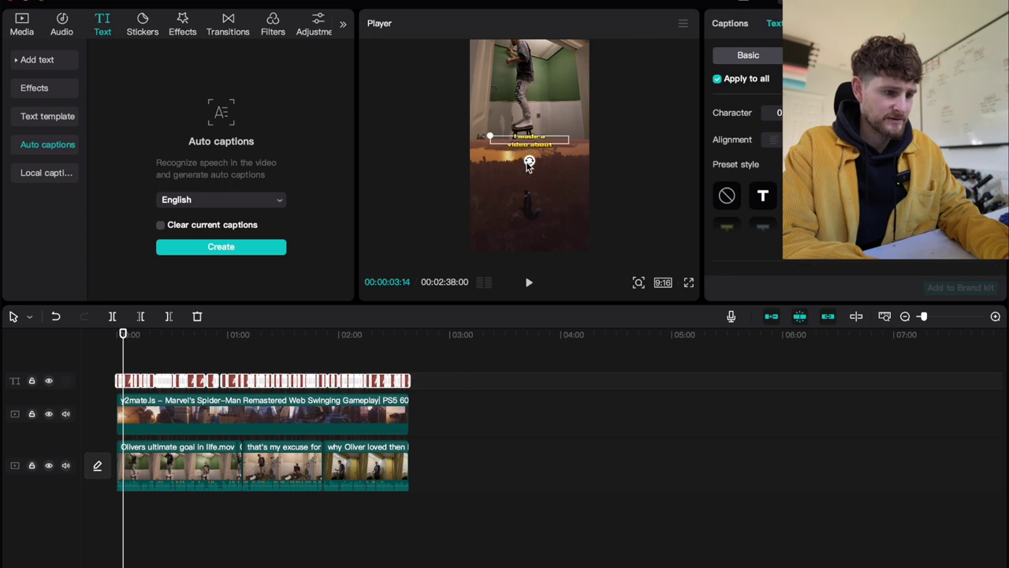
{"action": "left_click_drag", "start_coordinate": [529, 145], "coordinate": [529, 169]}
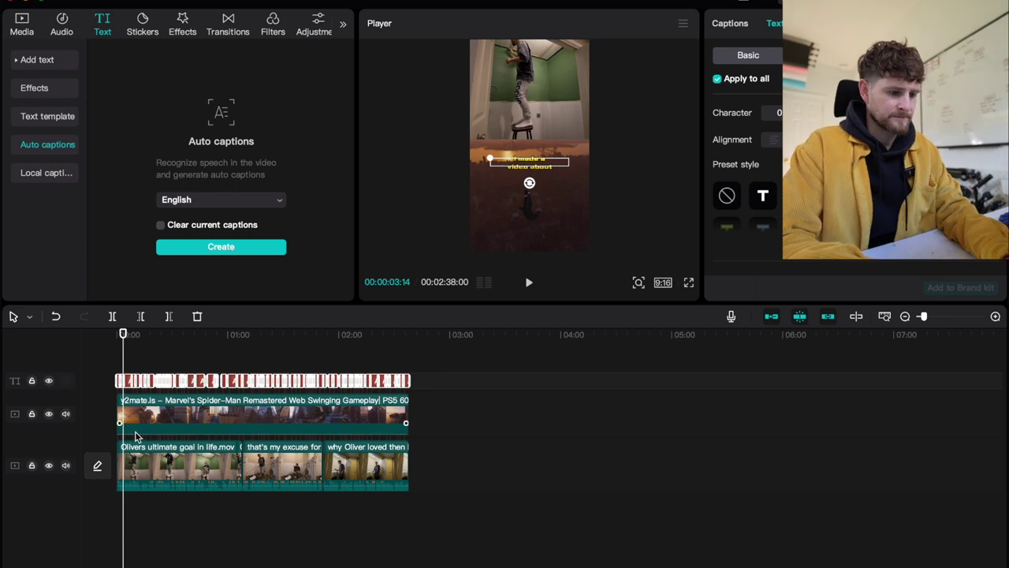
- Switch to Finder, copy the file name of the "ultimate goal in life" clip in the Clips folder, and return to CapCut
{"action": "key", "text": "super+Tab"}
{"action": "key", "text": "super+Tab"}
{"action": "key", "text": "super+Tab"}
{"action": "key", "text": "super+Tab"}
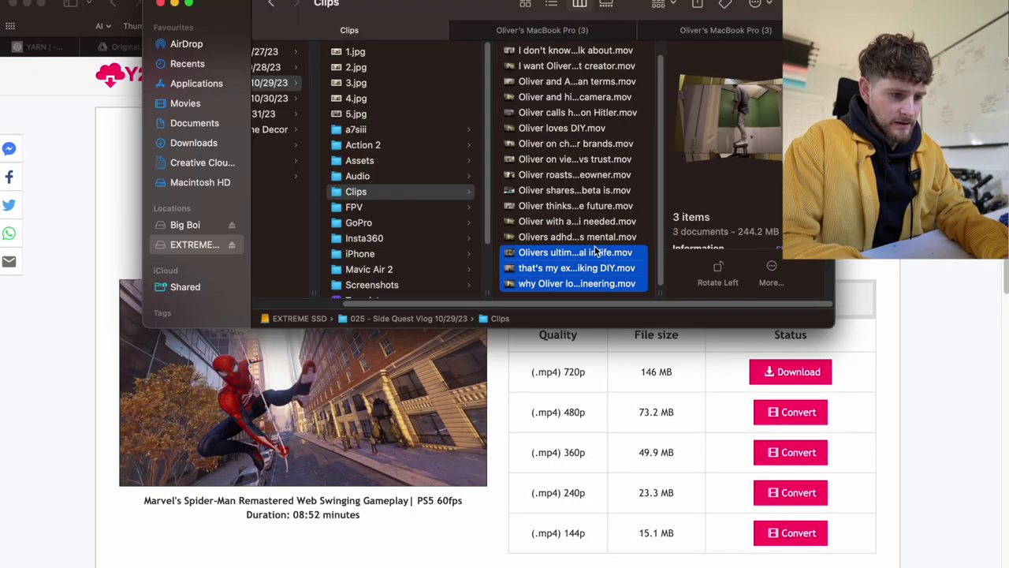
{"action": "left_click", "coordinate": [560, 224]}
{"action": "left_click", "coordinate": [550, 254]}
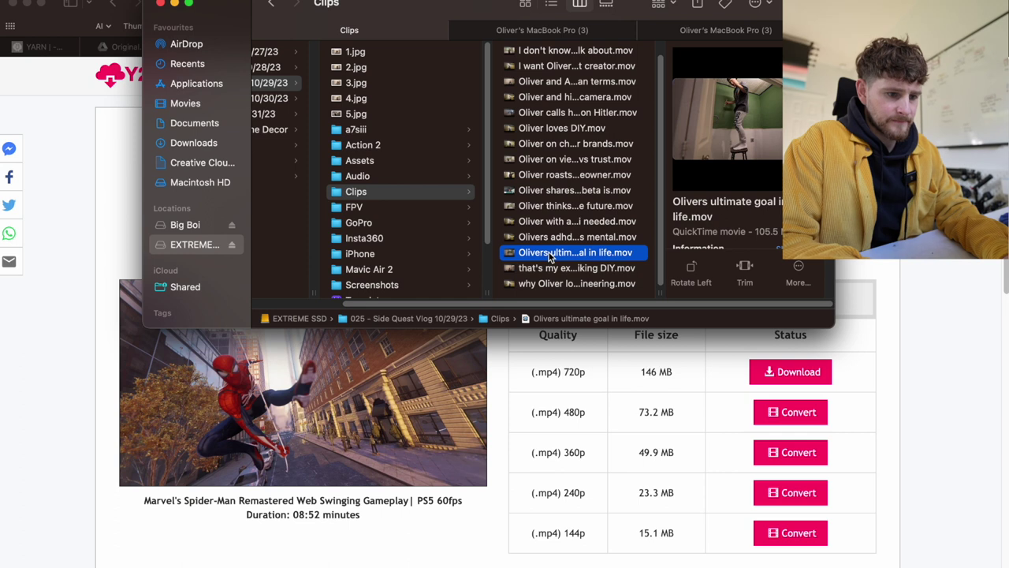
{"action": "left_click", "coordinate": [550, 254]}
{"action": "key", "text": "ctrl+c"}
{"action": "key", "text": "super+Tab"}
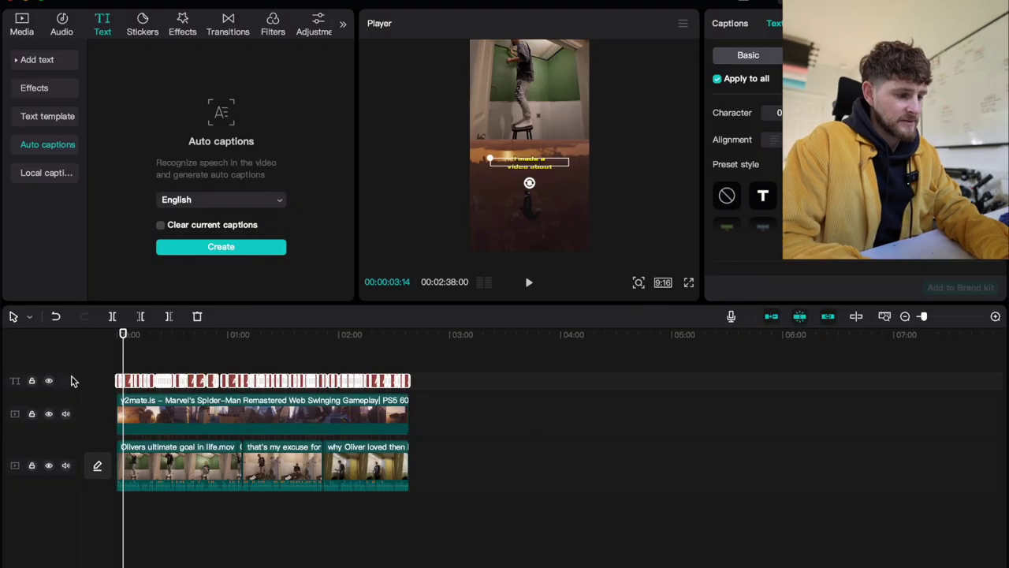
- Add a default text at the start of the timeline, above the captions, and extend it to the video's end
{"action": "key", "text": "super+equal"}
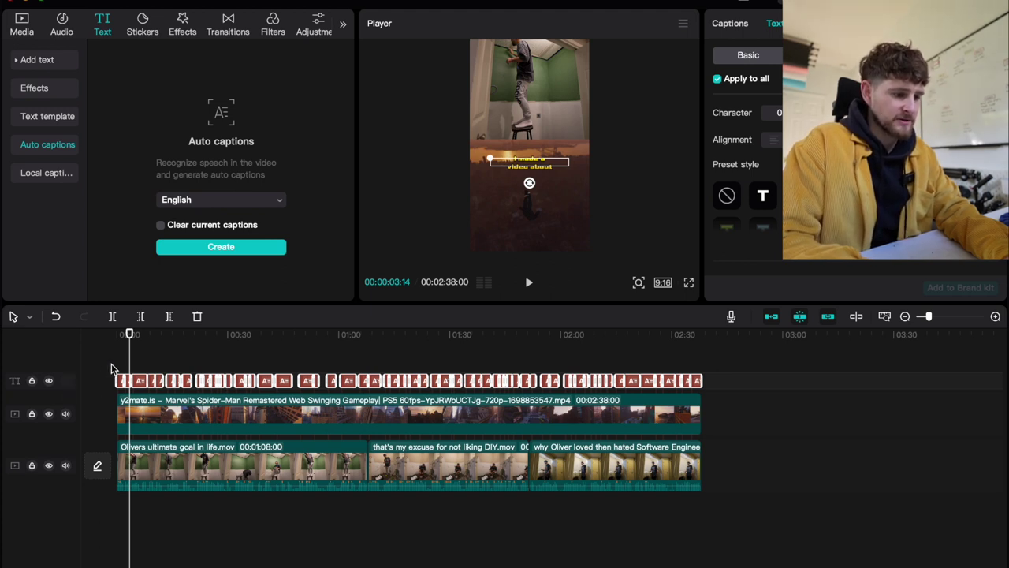
{"action": "left_click_drag", "start_coordinate": [129, 335], "coordinate": [102, 332]}
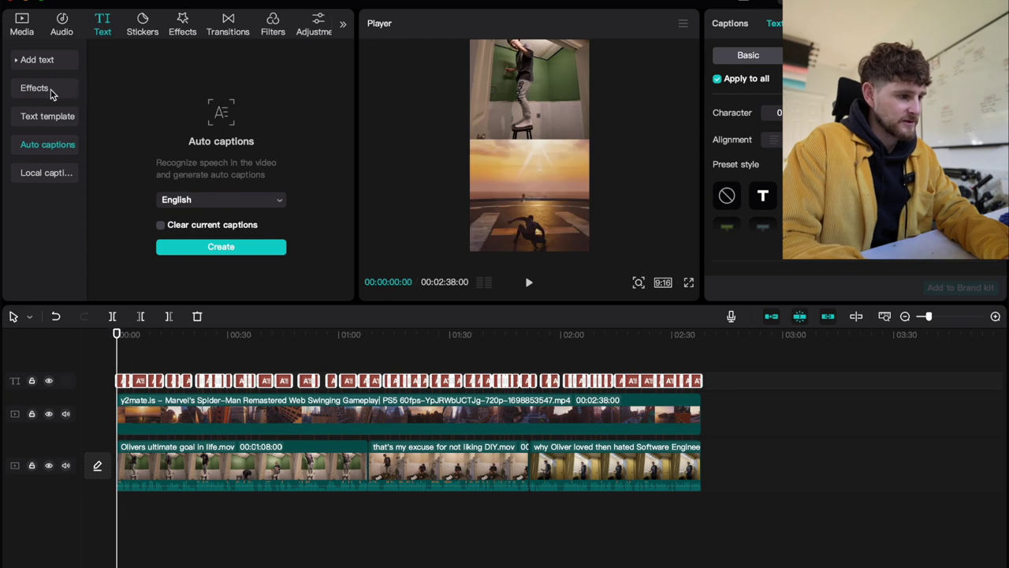
{"action": "left_click", "coordinate": [39, 61]}
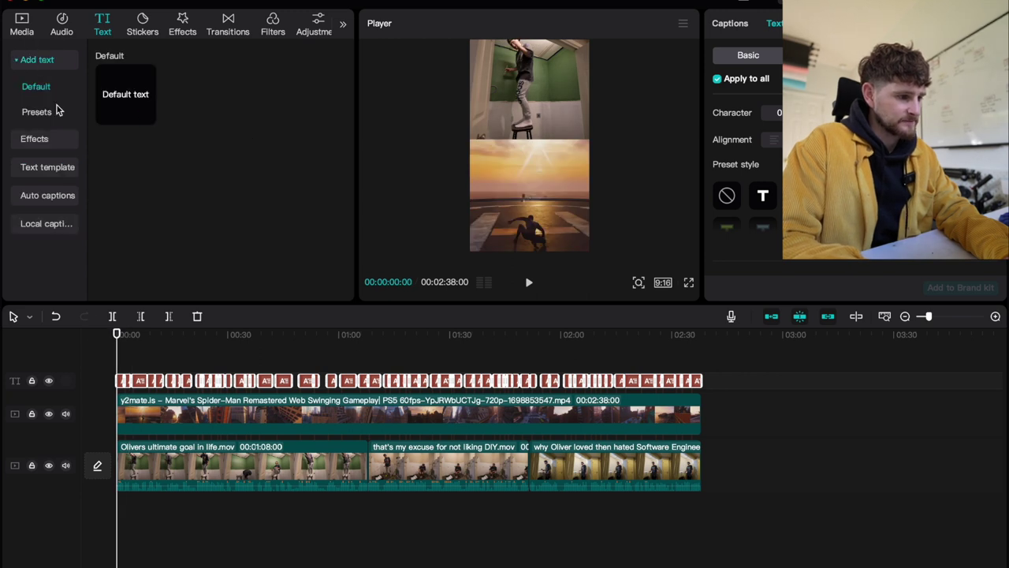
{"action": "left_click", "coordinate": [122, 99]}
{"action": "left_click_drag", "start_coordinate": [123, 99], "coordinate": [702, 399]}
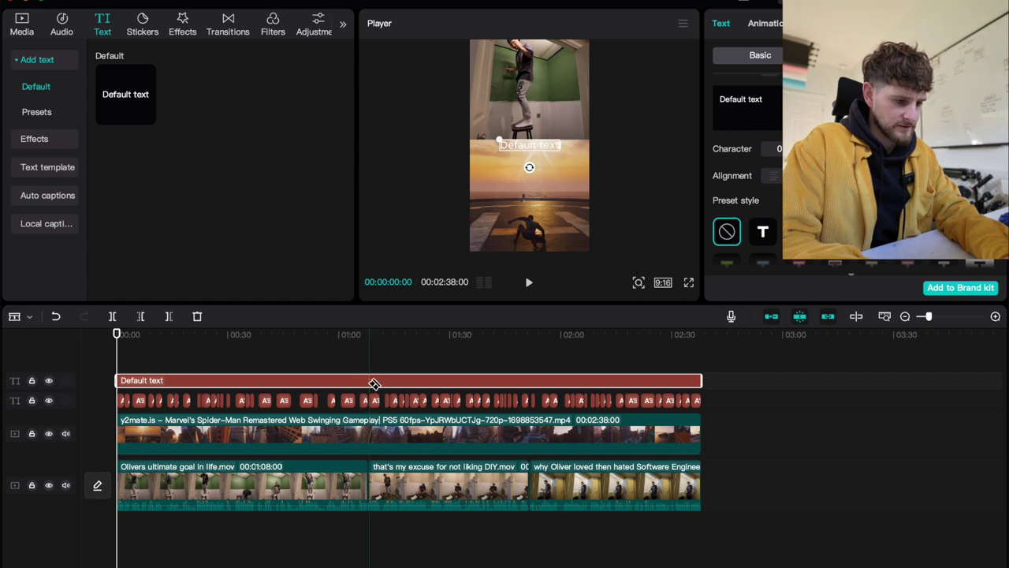
{"action": "scroll", "coordinate": [374, 383], "scroll_direction": "up", "scroll_amount": 5, "text": "ctrl"}
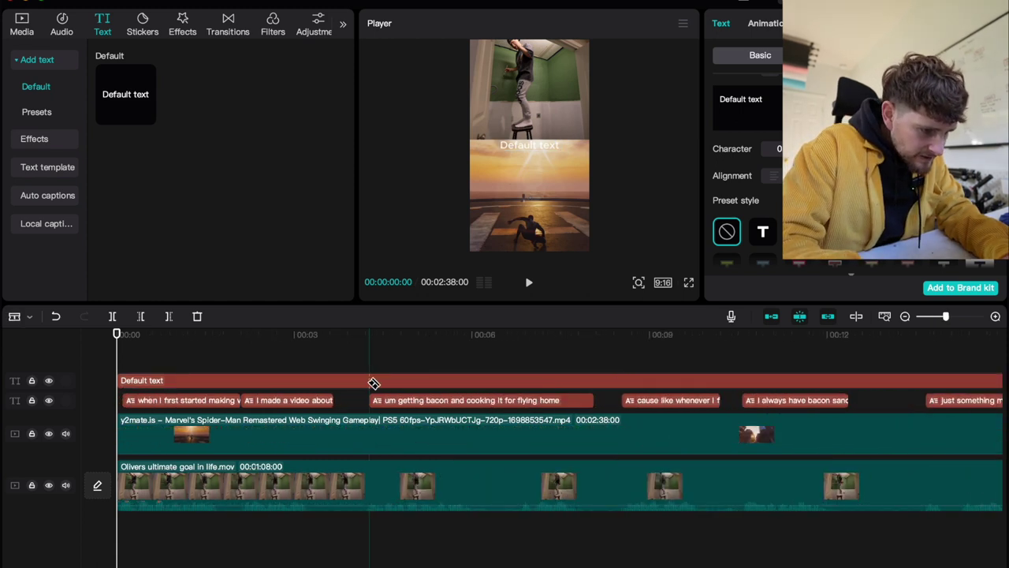
{"action": "left_click", "coordinate": [373, 383]}
{"action": "scroll", "coordinate": [374, 383], "scroll_direction": "down", "scroll_amount": 5, "text": "ctrl"}
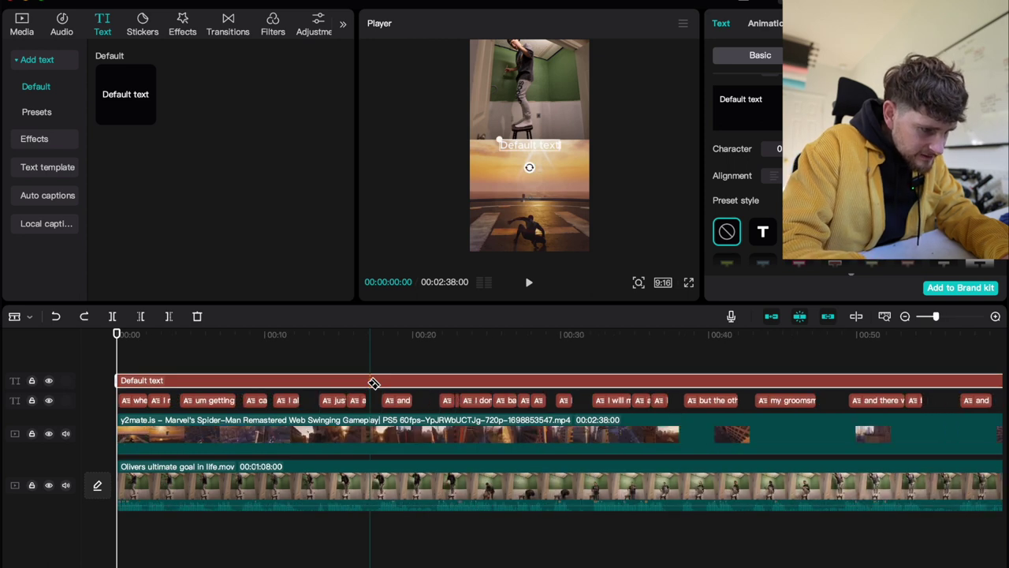
{"action": "scroll", "coordinate": [374, 383], "scroll_direction": "down", "scroll_amount": 3, "text": "ctrl"}
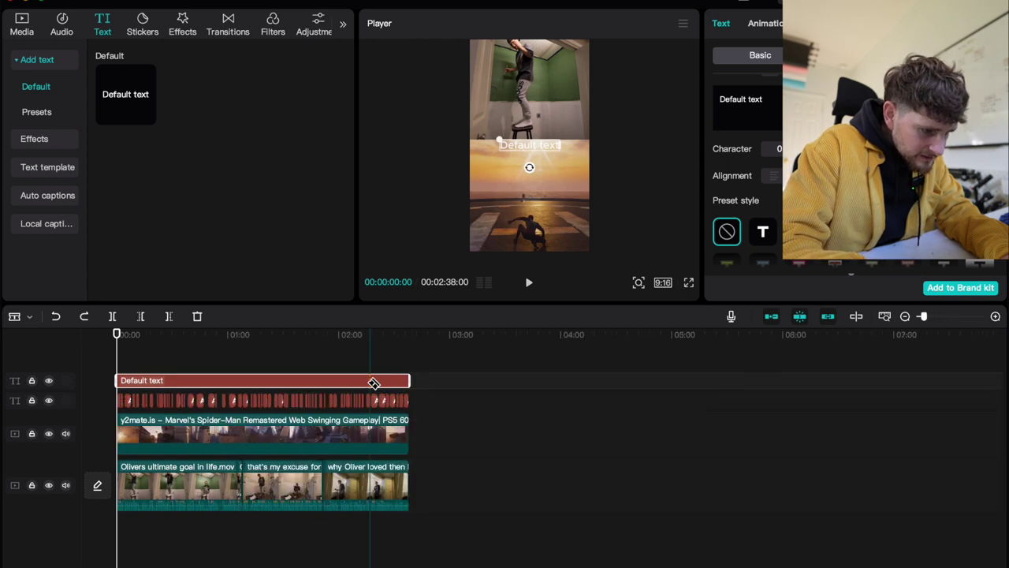
- Split the default text at 00:01:08:00, where the DIY clip begins
{"action": "left_click", "coordinate": [241, 363]}
{"action": "scroll", "coordinate": [240, 363], "scroll_direction": "up", "scroll_amount": 4, "text": "ctrl"}
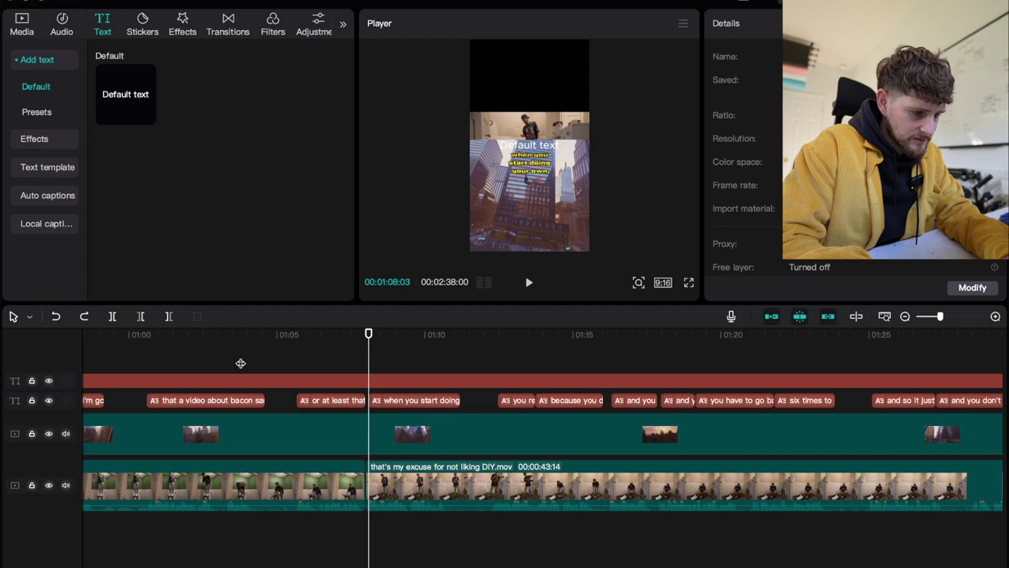
{"action": "key", "text": "Left"}
{"action": "key", "text": "Left"}
{"action": "key", "text": "Left"}
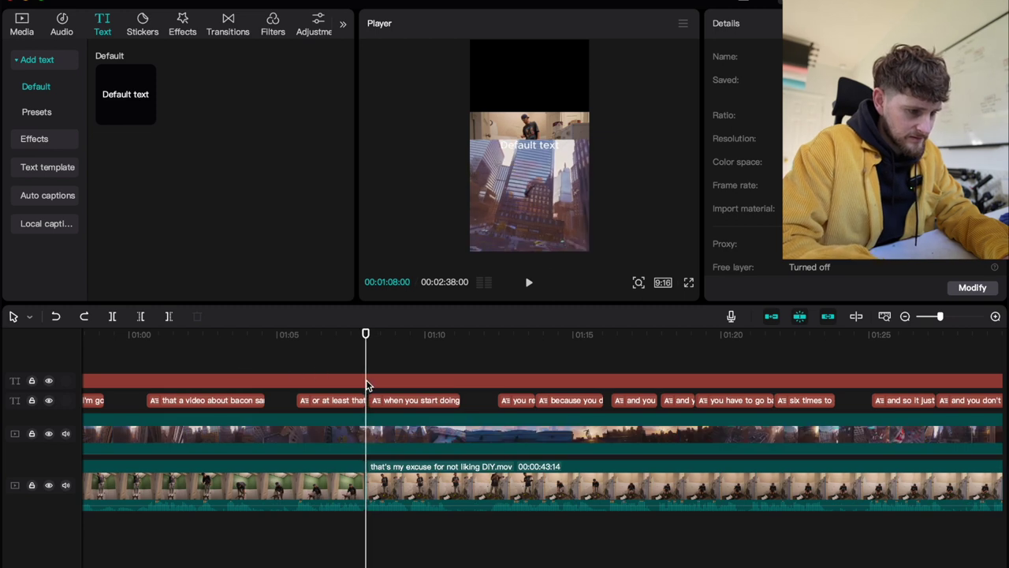
{"action": "key", "text": "b"}
{"action": "left_click", "coordinate": [366, 386]}
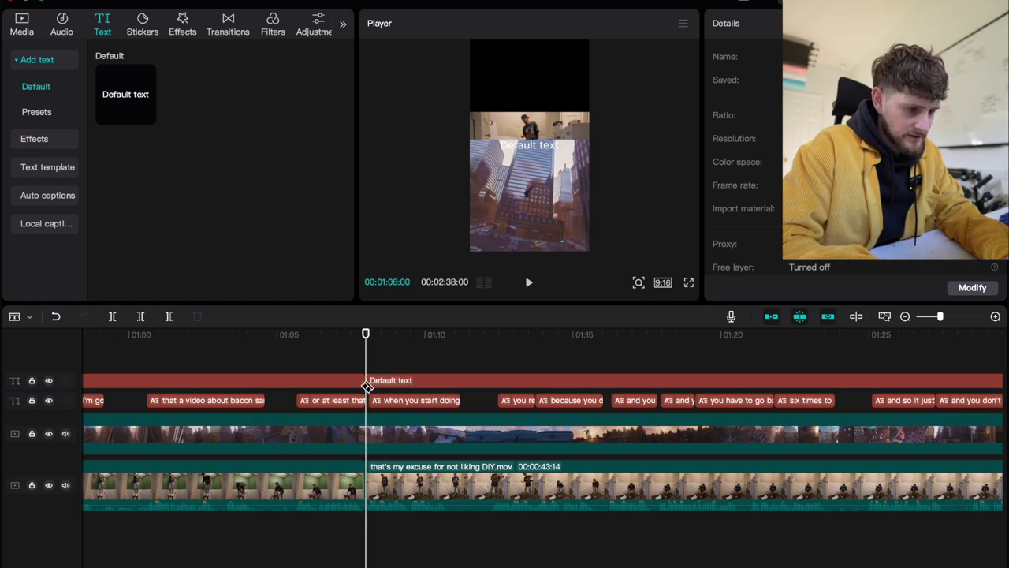
- Split the remaining default text where the Software Engineering clip begins and return to the selection tool
{"action": "scroll", "coordinate": [367, 385], "scroll_direction": "right", "scroll_amount": 15}
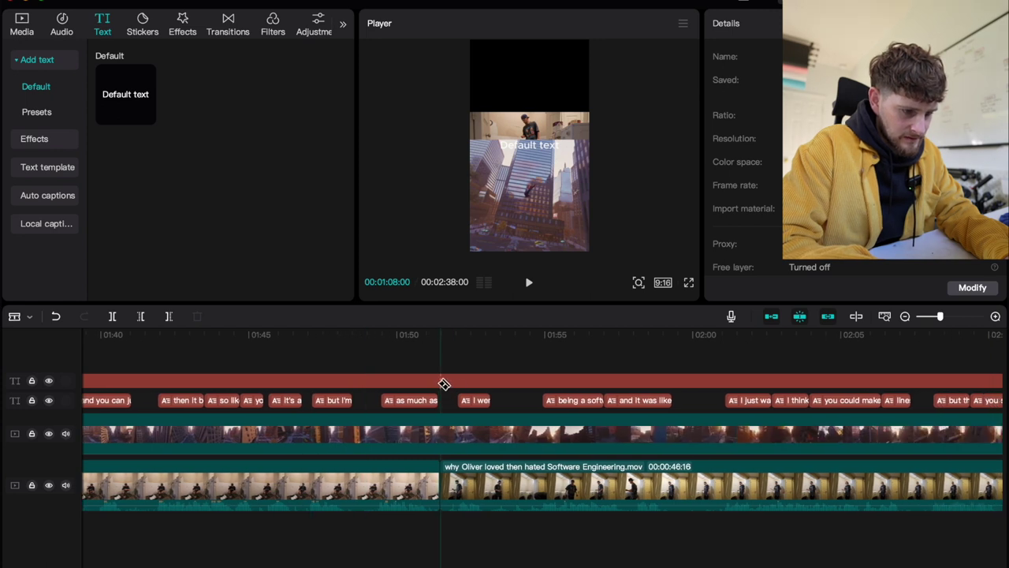
{"action": "left_click", "coordinate": [440, 384]}
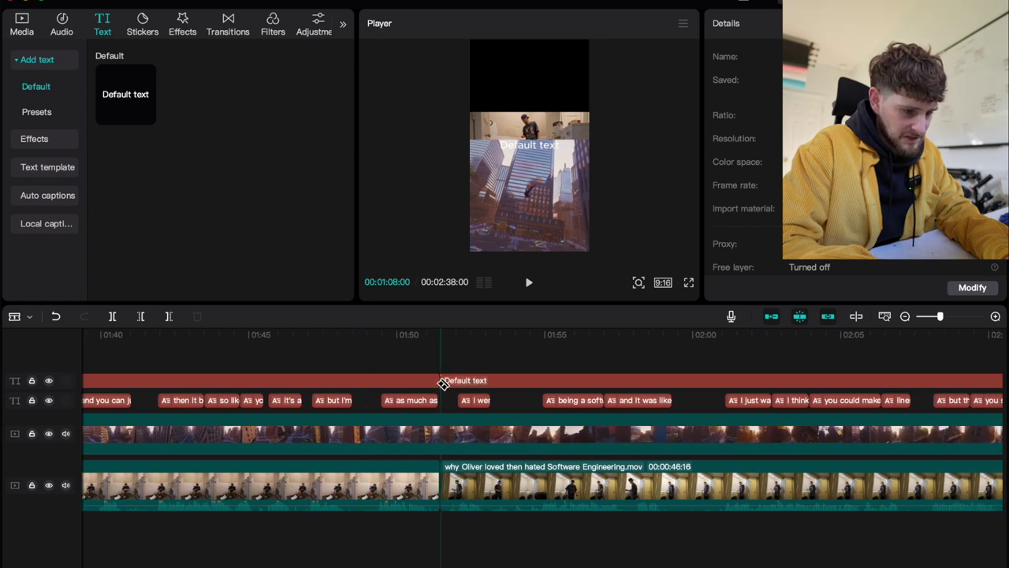
{"action": "key", "text": "a"}
{"action": "scroll", "coordinate": [438, 387], "scroll_direction": "down", "scroll_amount": 5}
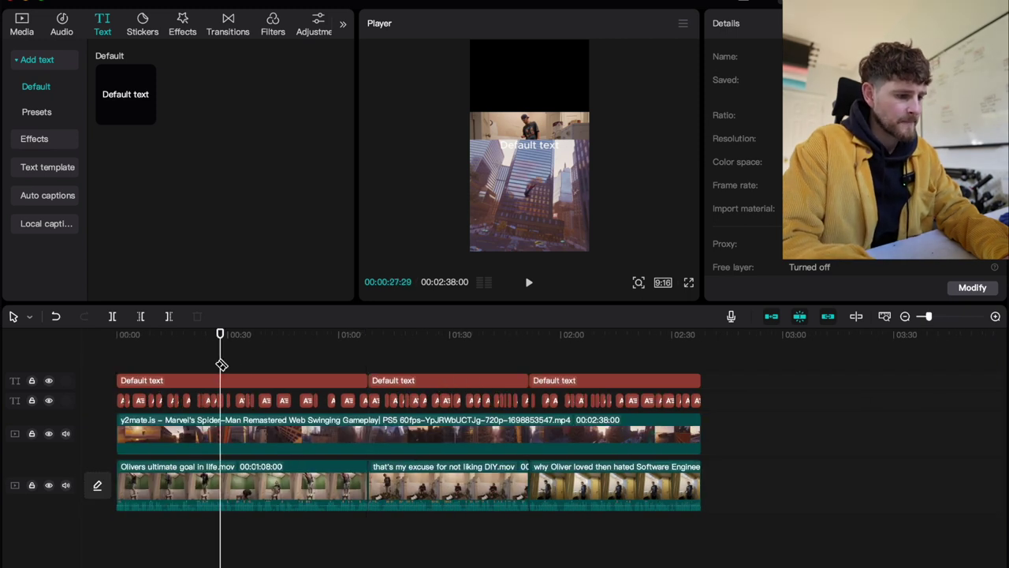
- Replace the first default text with the copied "ultimate goal in life" clip name, breaking it into two lines before "goal in life"
{"action": "left_click", "coordinate": [221, 381]}
{"action": "left_click", "coordinate": [222, 381]}
{"action": "left_click", "coordinate": [737, 102]}
{"action": "key", "text": "ctrl+a"}
{"action": "key", "text": "ctrl+v"}
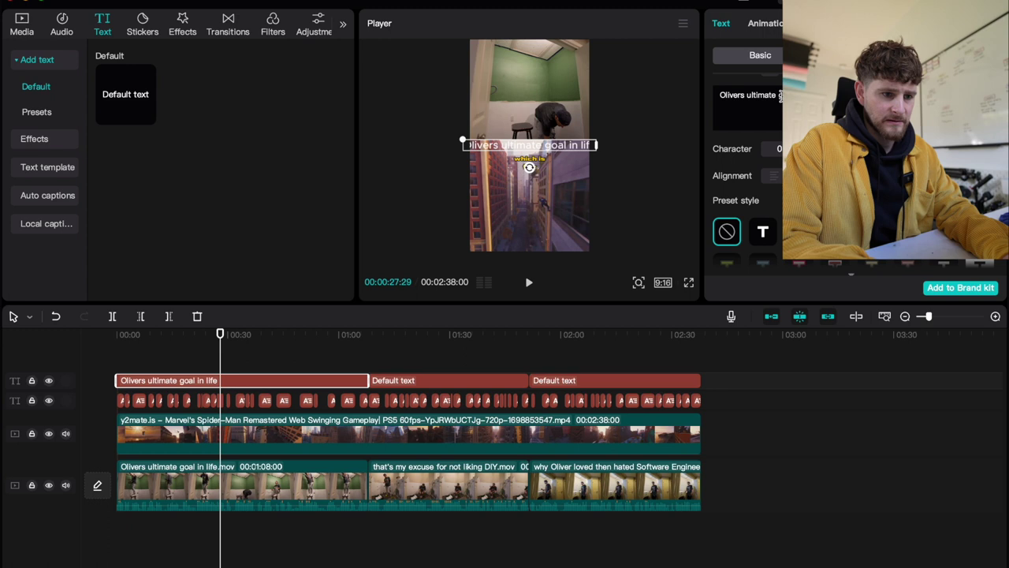
{"action": "left_click", "coordinate": [779, 95]}
{"action": "key", "text": "Return"}
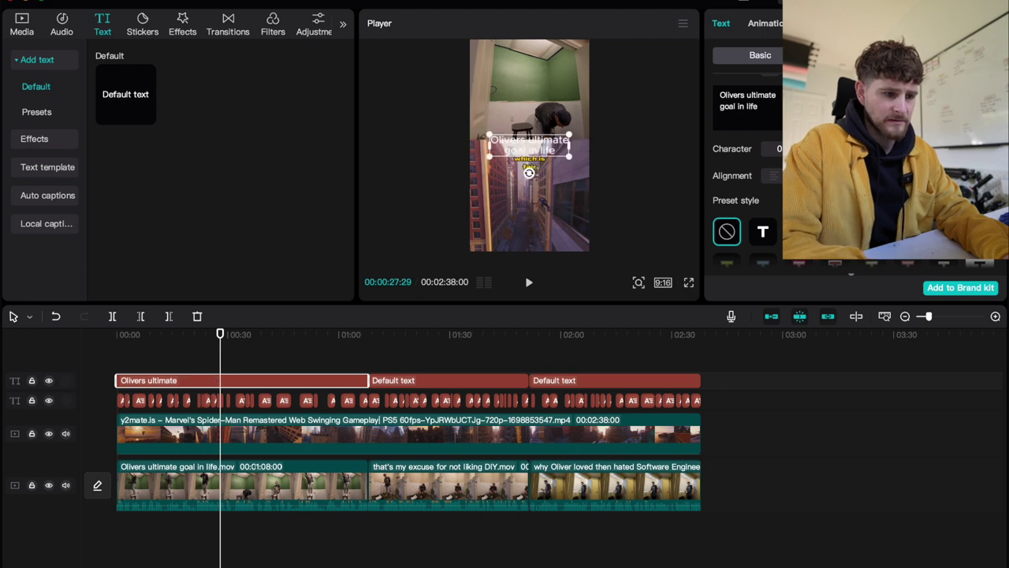
- Apply an outlined preset style to the first title and move it up to the lower edge of the upper video
{"action": "key", "text": "ctrl+a"}
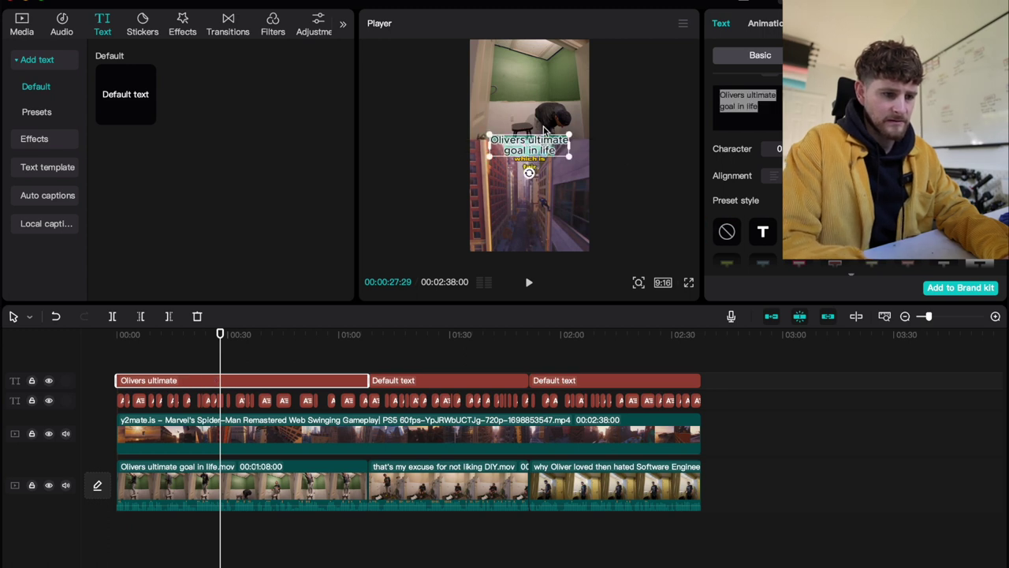
{"action": "left_click", "coordinate": [527, 129]}
{"action": "left_click", "coordinate": [527, 128]}
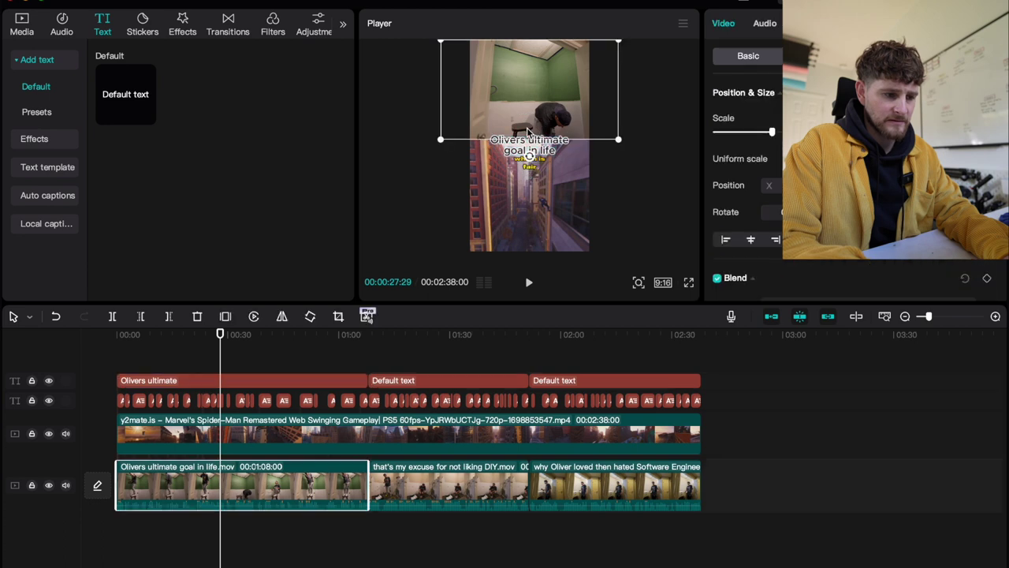
{"action": "left_click", "coordinate": [202, 386]}
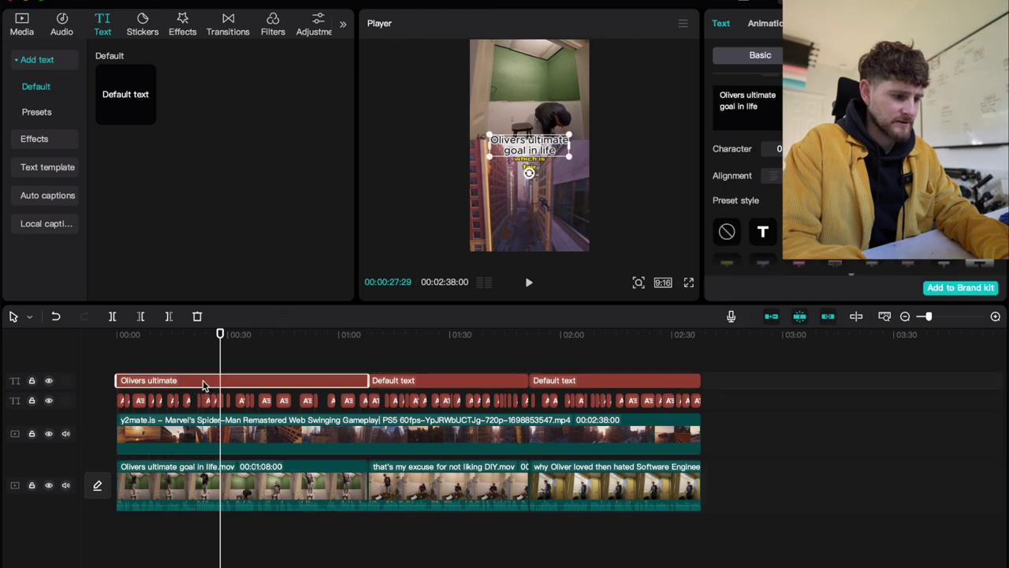
{"action": "left_click_drag", "start_coordinate": [527, 153], "coordinate": [526, 134]}
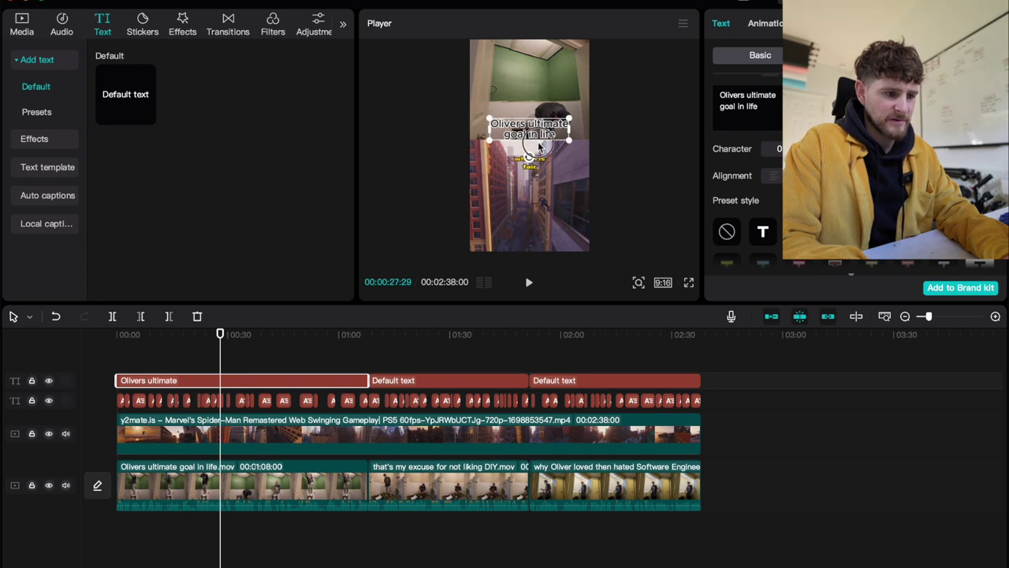
{"action": "left_click", "coordinate": [539, 147]}
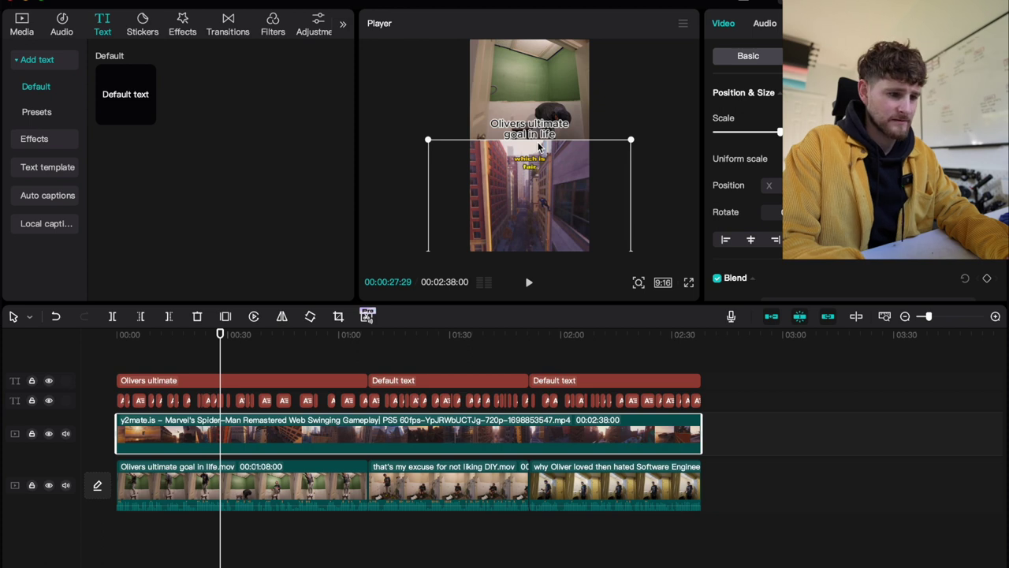
{"action": "left_click", "coordinate": [536, 135]}
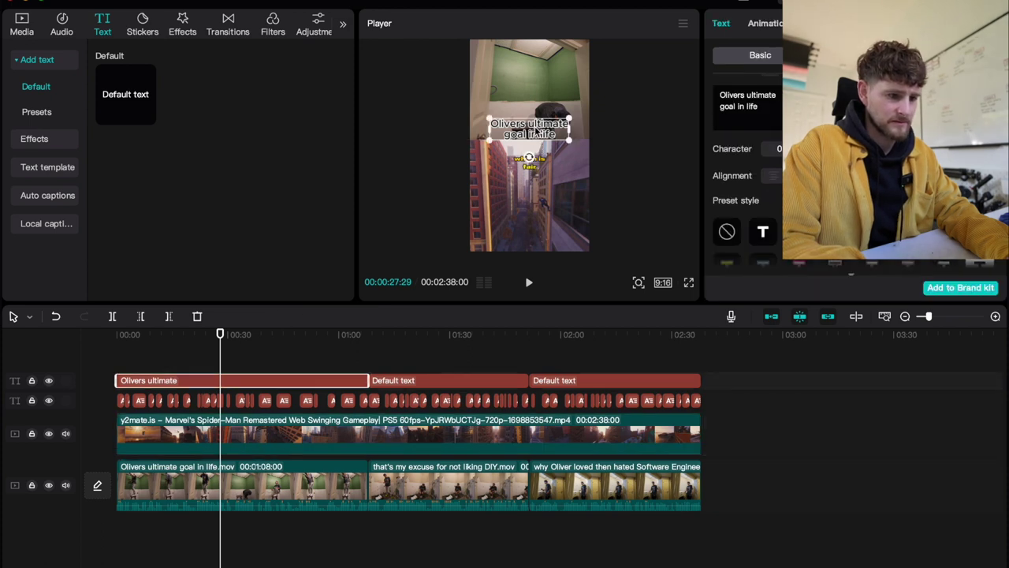
- Scale the Spider-Man gameplay clip down slightly and move it down flush with the bottom edge of the frame
{"action": "left_click", "coordinate": [229, 428]}
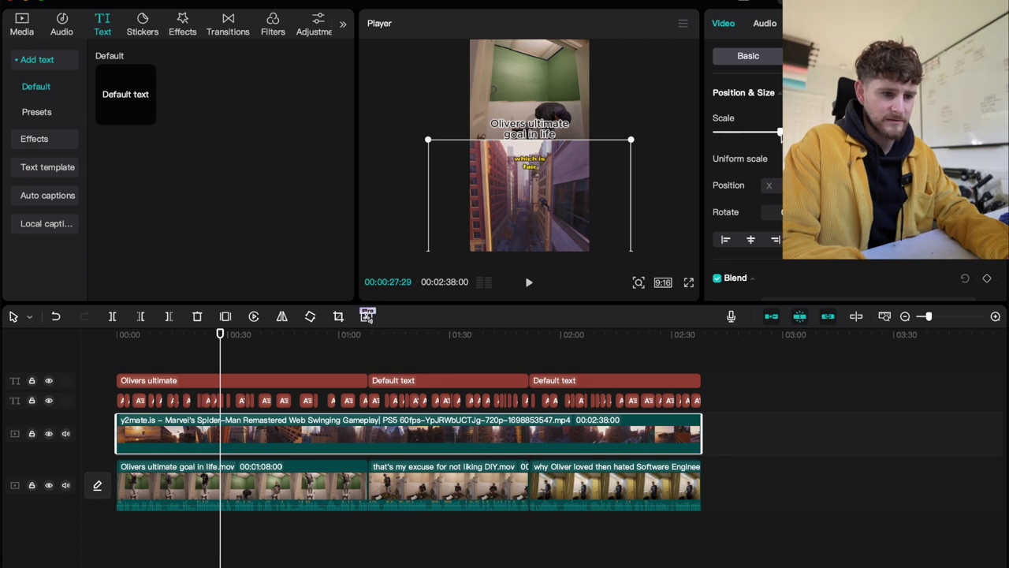
{"action": "left_click_drag", "start_coordinate": [778, 133], "coordinate": [774, 133]}
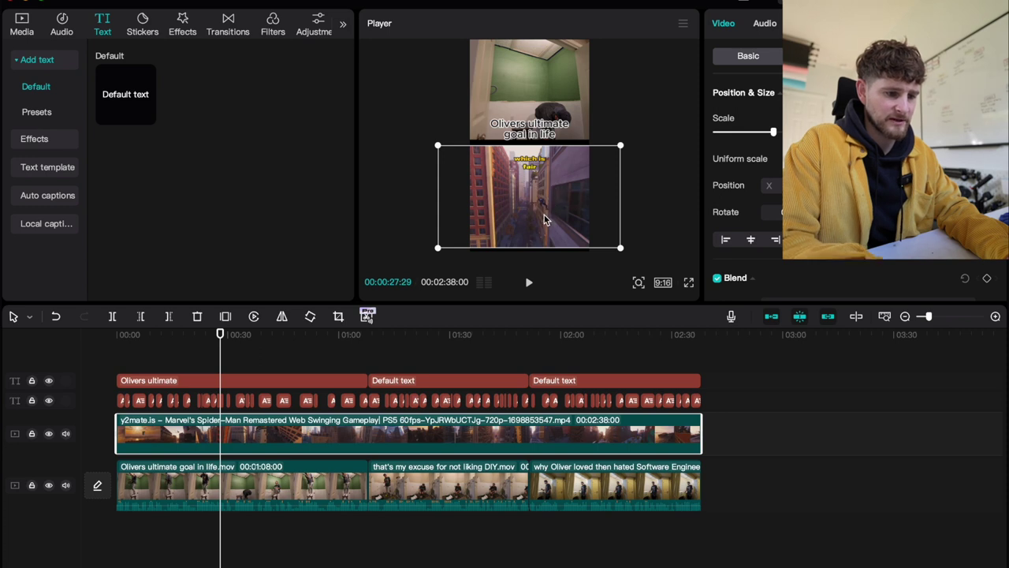
{"action": "key", "text": "space"}
{"action": "key", "text": "space"}
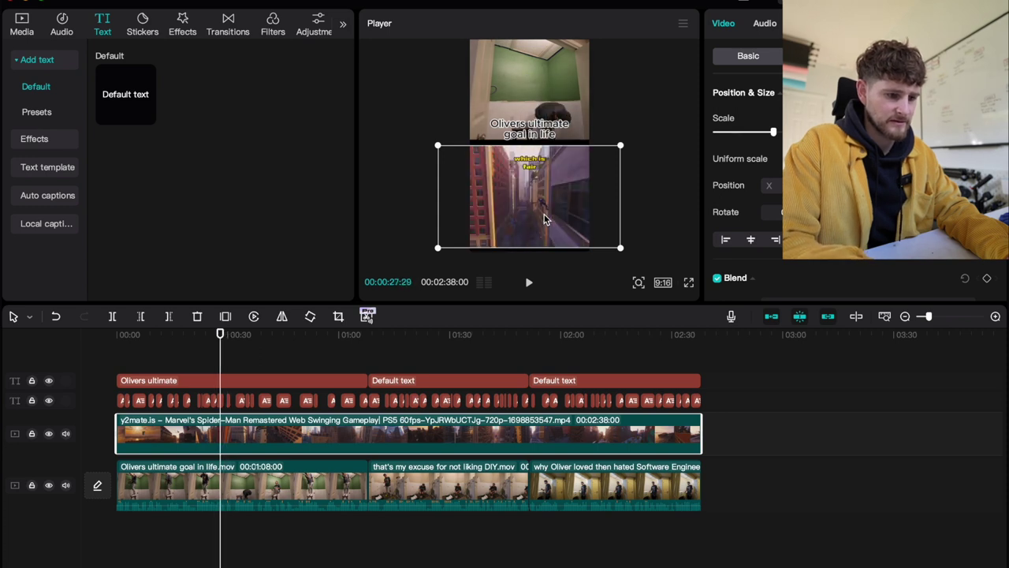
{"action": "left_click", "coordinate": [544, 226]}
{"action": "left_click_drag", "start_coordinate": [544, 226], "coordinate": [544, 225]}
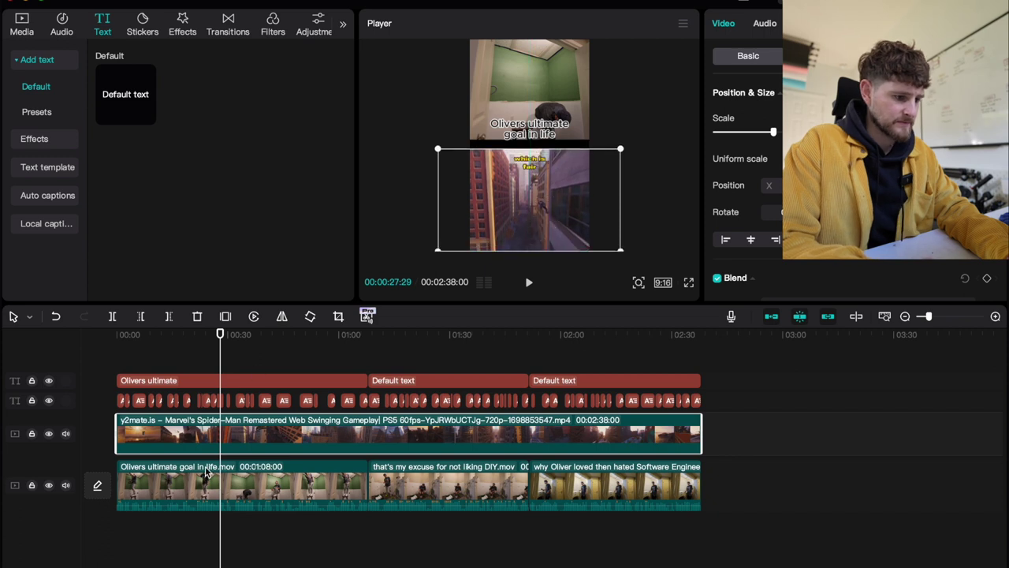
- Enlarge and reposition the first clip to fill the space above the gameplay, and play back the opening
{"action": "left_click", "coordinate": [203, 490]}
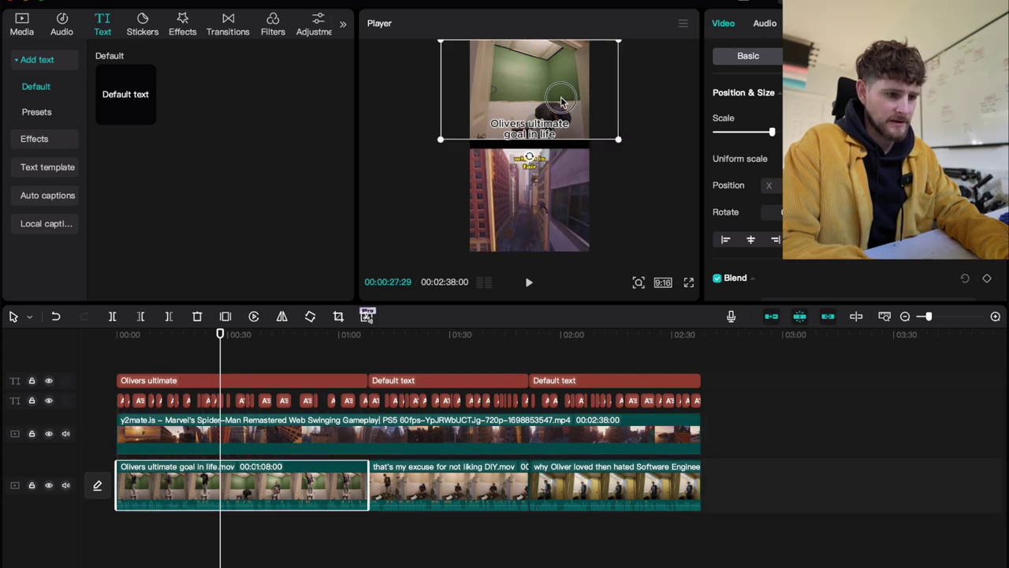
{"action": "left_click_drag", "start_coordinate": [771, 132], "coordinate": [796, 132]}
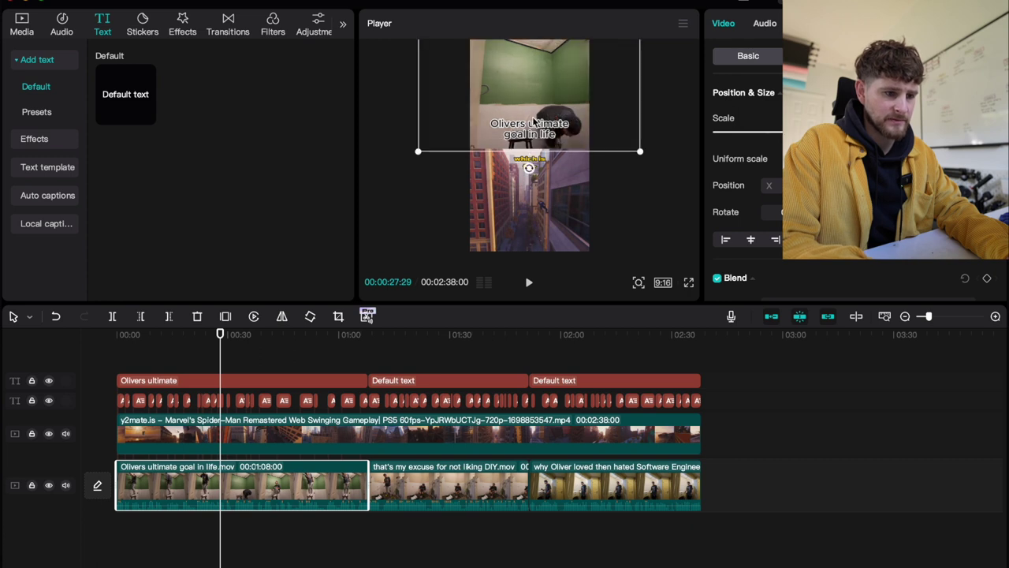
{"action": "left_click_drag", "start_coordinate": [793, 132], "coordinate": [776, 132]}
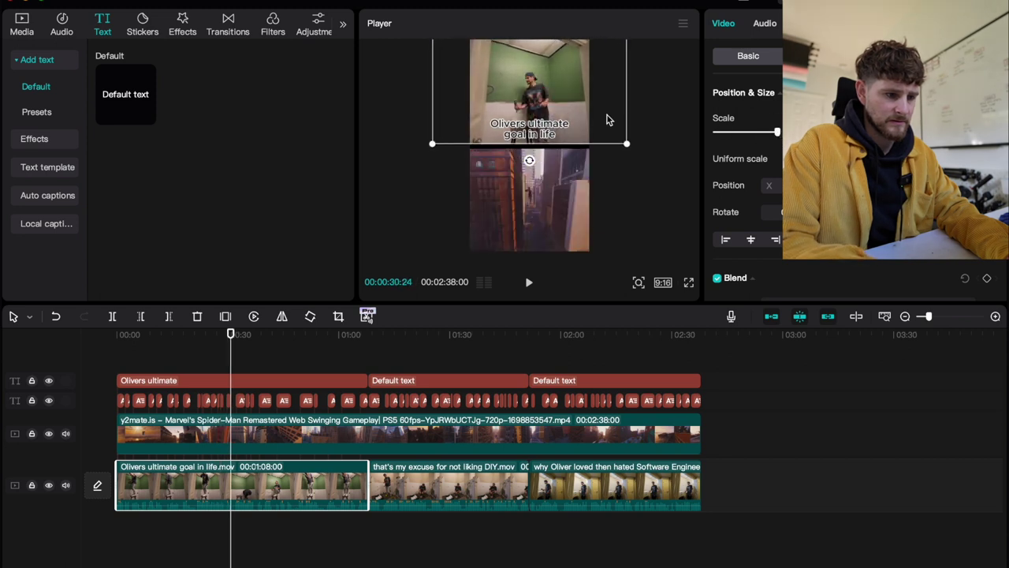
{"action": "left_click", "coordinate": [595, 131]}
{"action": "mouse_move", "coordinate": [595, 131]}
{"action": "left_mouse_down"}
{"action": "mouse_move", "coordinate": [596, 144]}
{"action": "mouse_move", "coordinate": [595, 126]}
{"action": "left_mouse_up"}
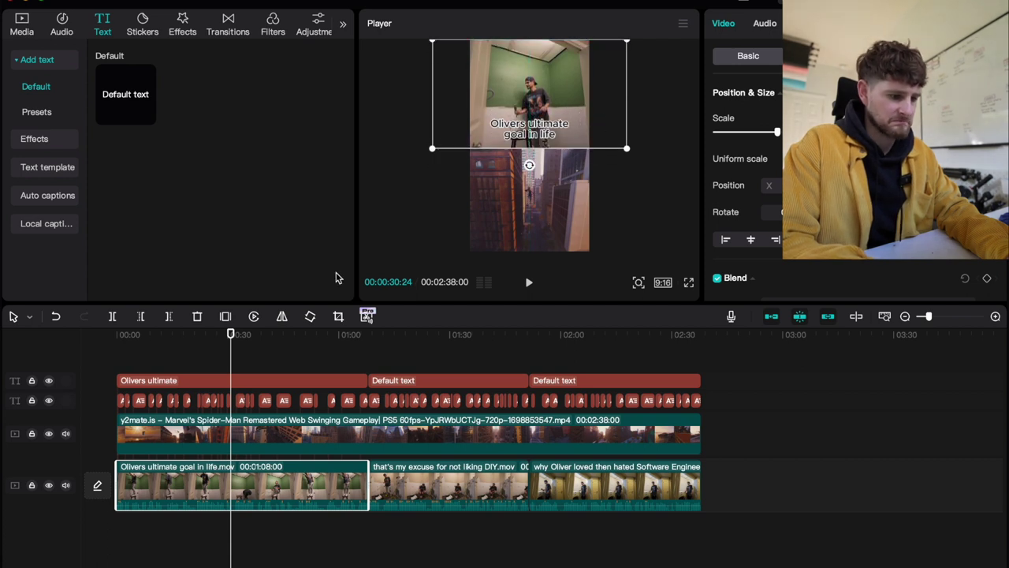
{"action": "left_click", "coordinate": [113, 337]}
{"action": "key", "text": "space"}
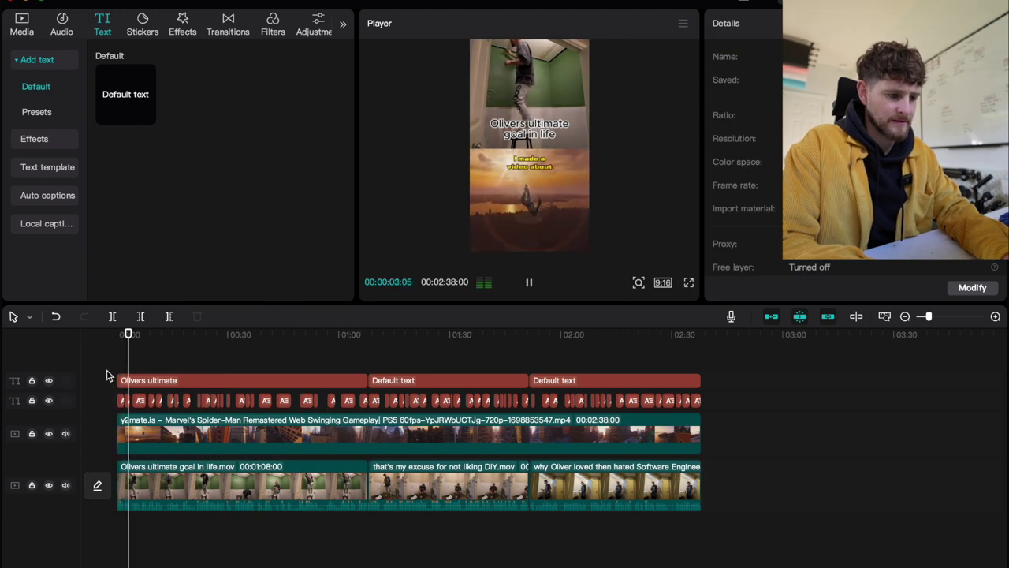
{"action": "key", "text": "space"}
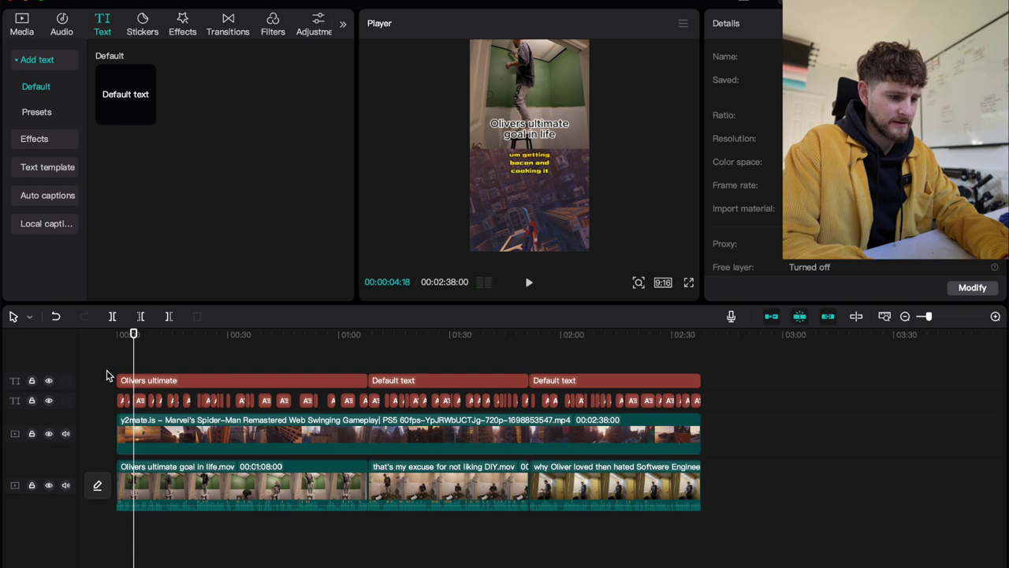
- Copy the DIY clip's file name from Finder and replace the second default text with "that's my excuse for not liking DIY"
{"action": "key", "text": "super+i"}
{"action": "left_click", "coordinate": [527, 267]}
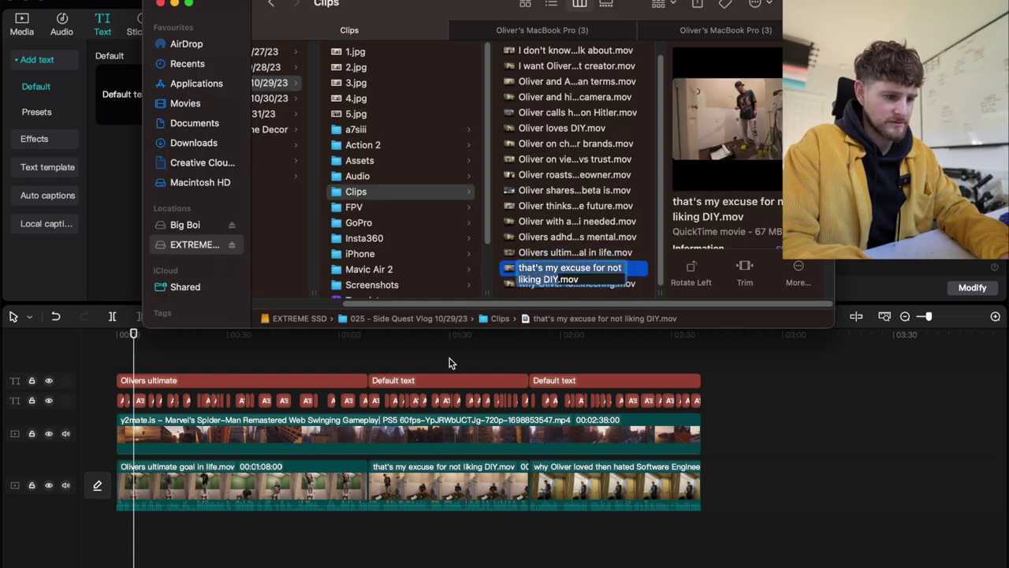
{"action": "left_click", "coordinate": [439, 380]}
{"action": "key", "text": "super+a"}
{"action": "type", "text": "that's my excuse for not liking DIY"}
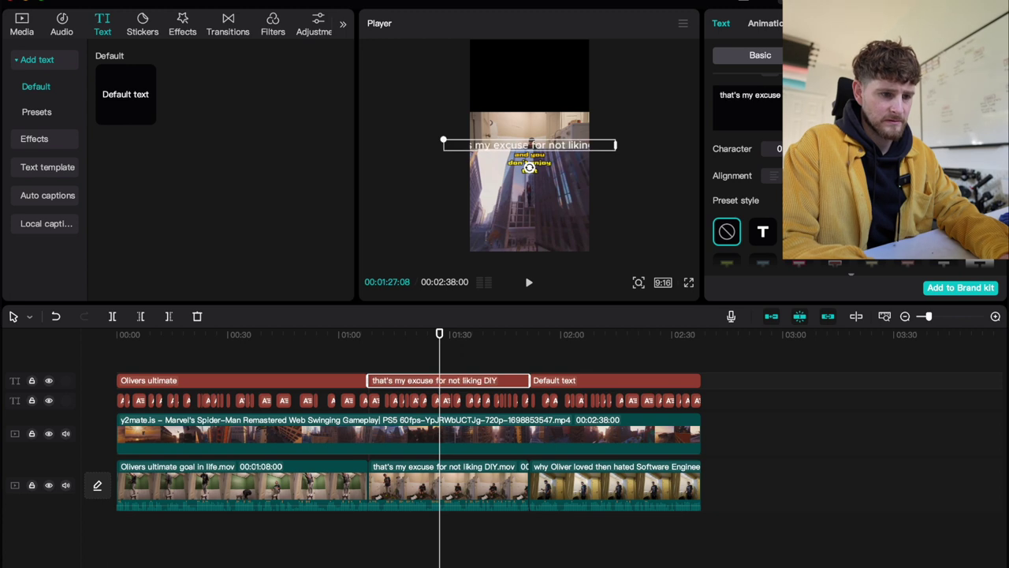
- Break the second title into two lines before "not liking DIY" and apply the first title's outlined preset style
{"action": "left_click", "coordinate": [578, 353]}
{"action": "left_click", "coordinate": [420, 382]}
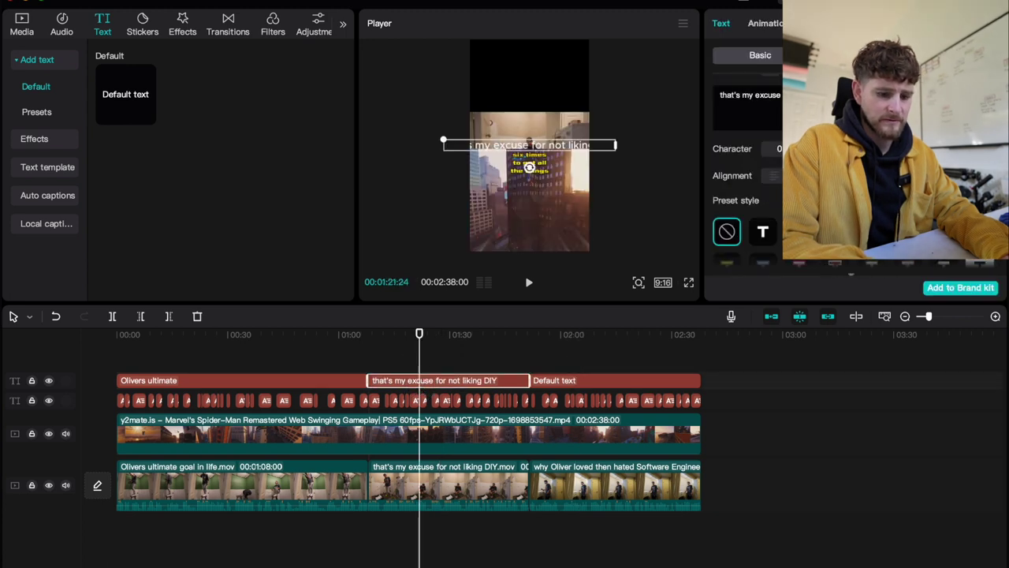
{"action": "key", "text": "Return"}
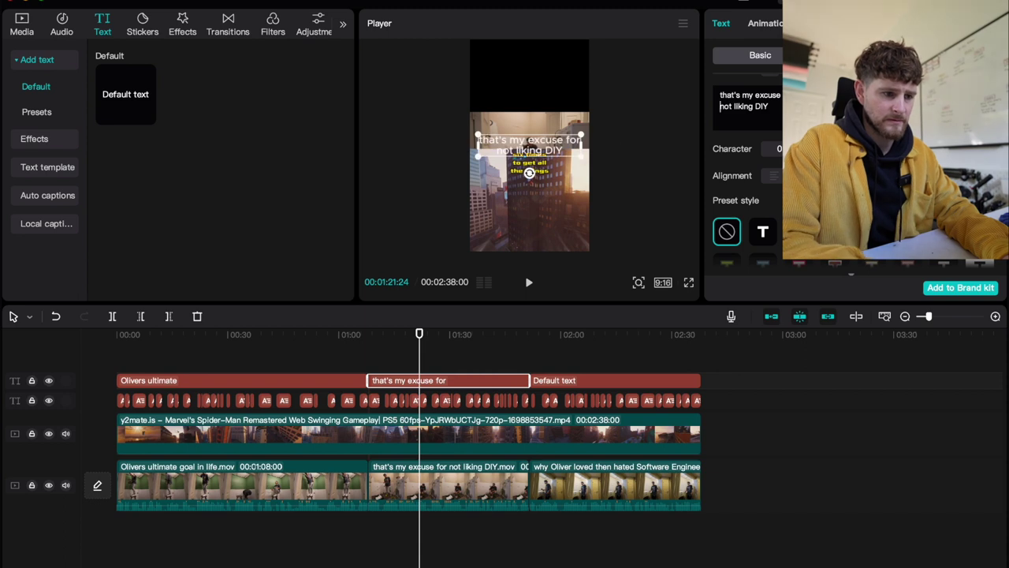
{"action": "key", "text": "super+a"}
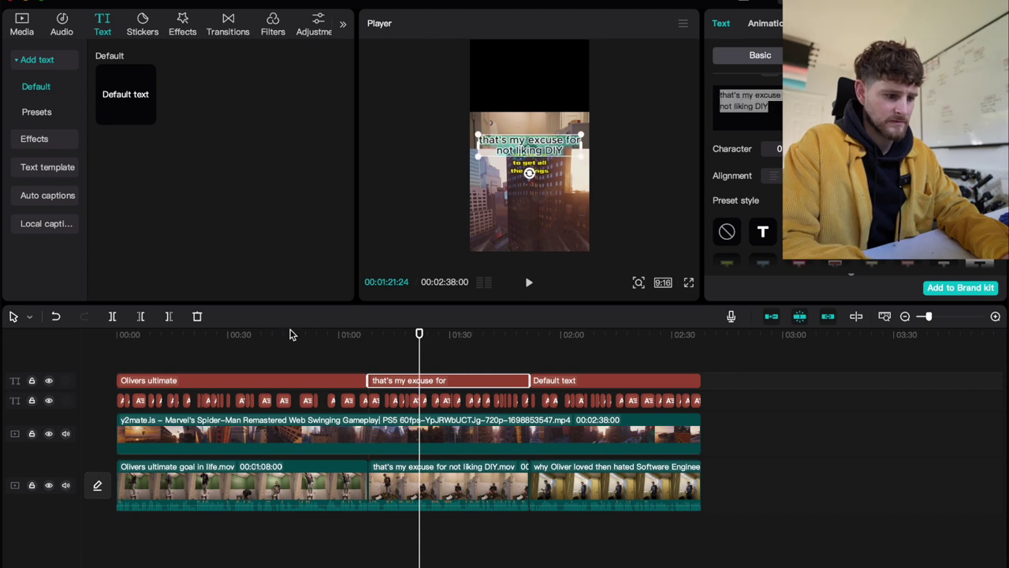
{"action": "left_click", "coordinate": [290, 334]}
{"action": "left_click", "coordinate": [290, 383]}
- Copy the software engineering clip's file name from Finder for the third title, leaving out the extension
{"action": "left_click", "coordinate": [581, 364]}
{"action": "left_click", "coordinate": [579, 381]}
{"action": "key", "text": "super+i"}
{"action": "left_click", "coordinate": [550, 283]}
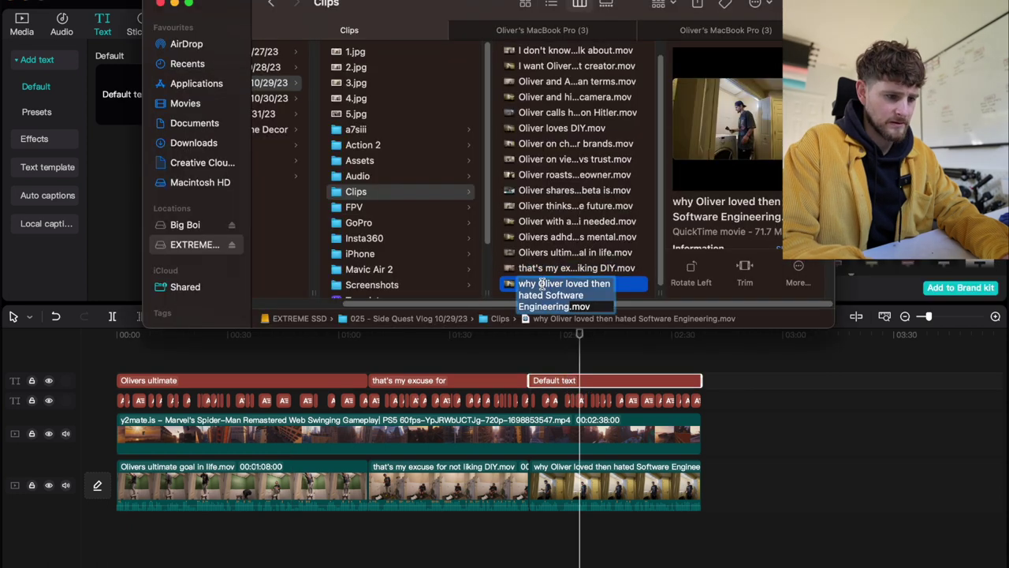
{"action": "key", "text": "Return"}
{"action": "left_click", "coordinate": [625, 363]}
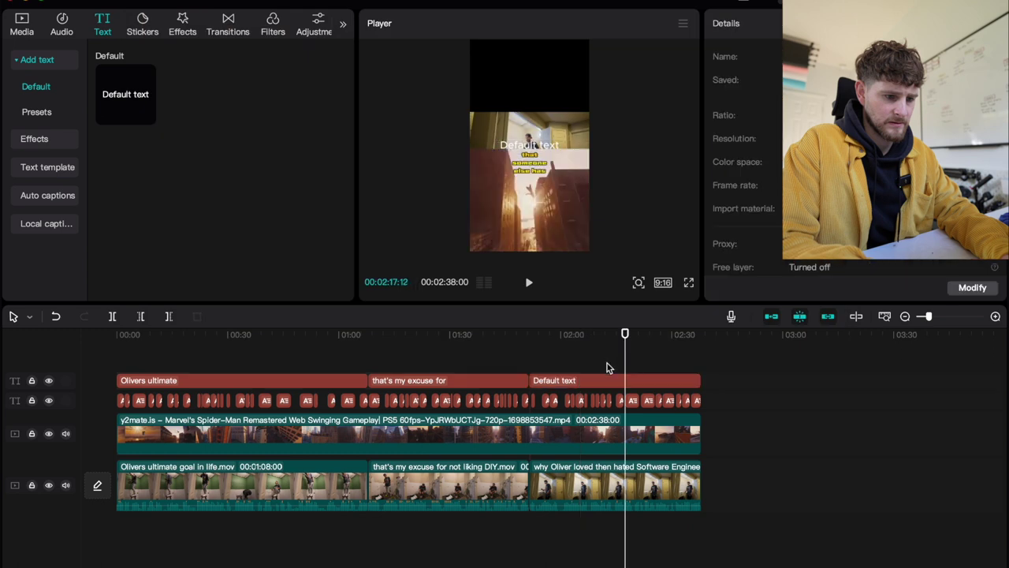
{"action": "key", "text": "super+i"}
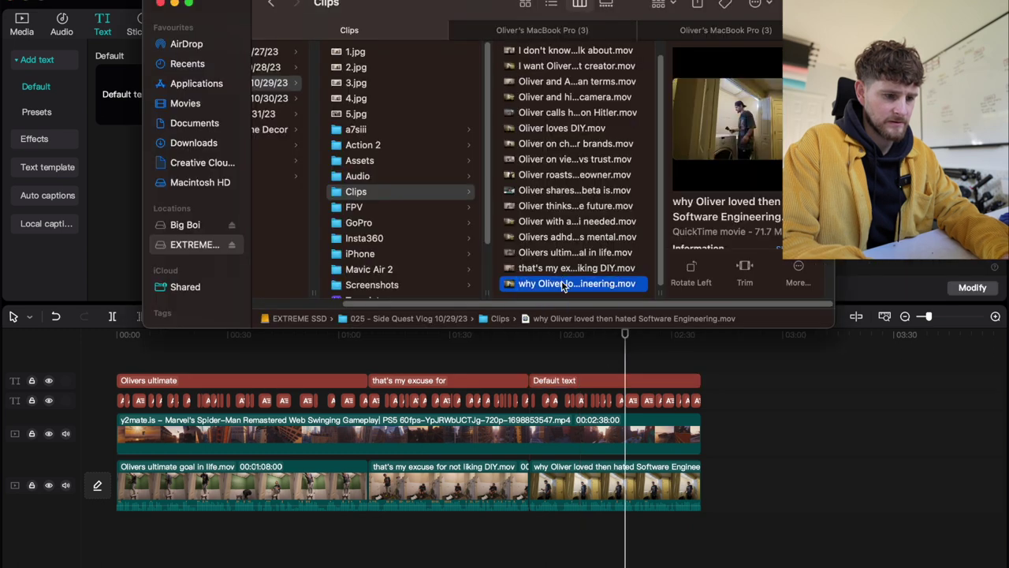
{"action": "left_click", "coordinate": [587, 285]}
{"action": "key", "text": "super+c"}
{"action": "key", "text": "Escape"}
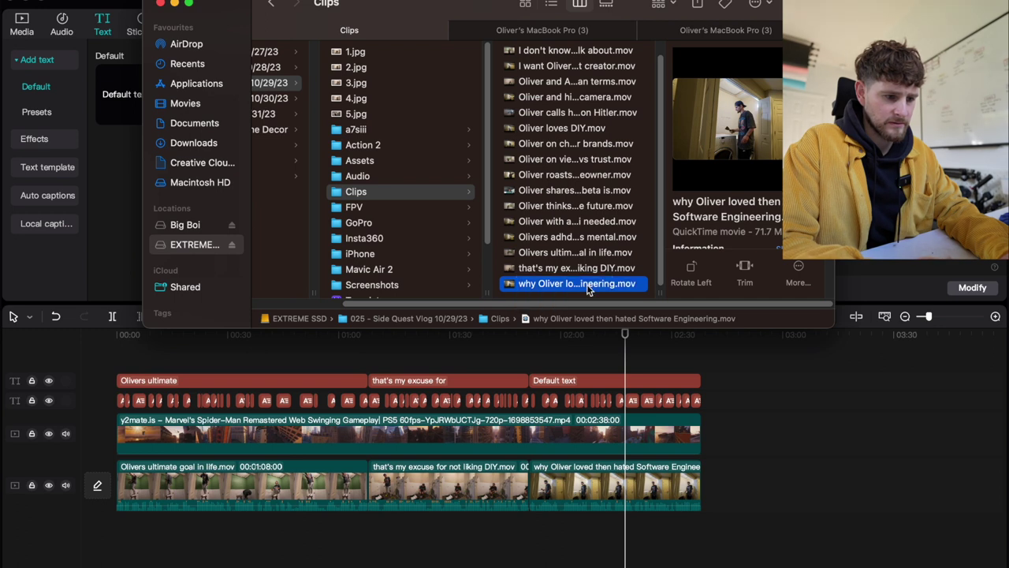
- Replace the third default text with the copied software engineering file name
{"action": "left_click", "coordinate": [595, 337]}
{"action": "left_click", "coordinate": [596, 380]}
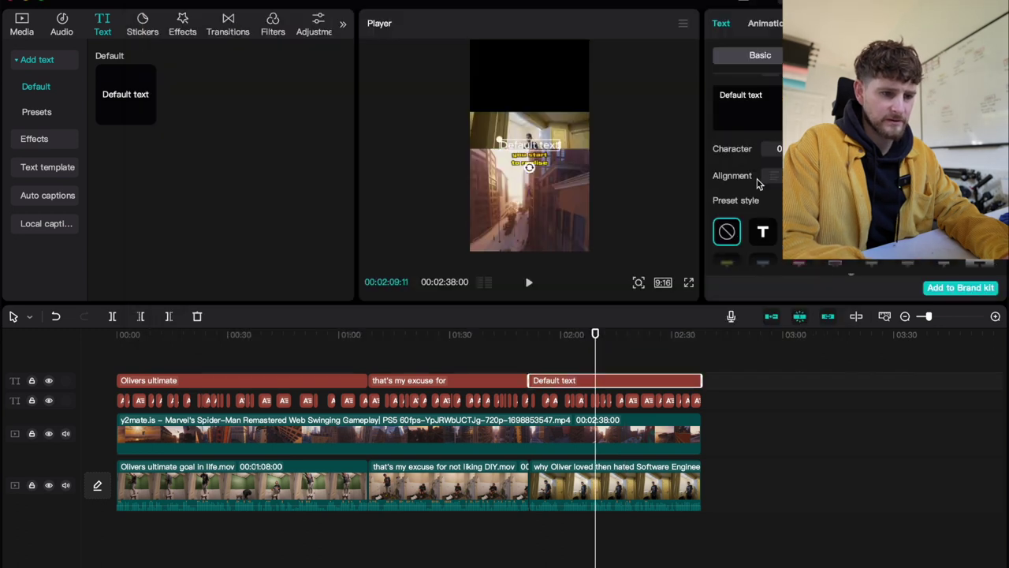
{"action": "key", "text": "super+a"}
{"action": "key", "text": "super+v"}
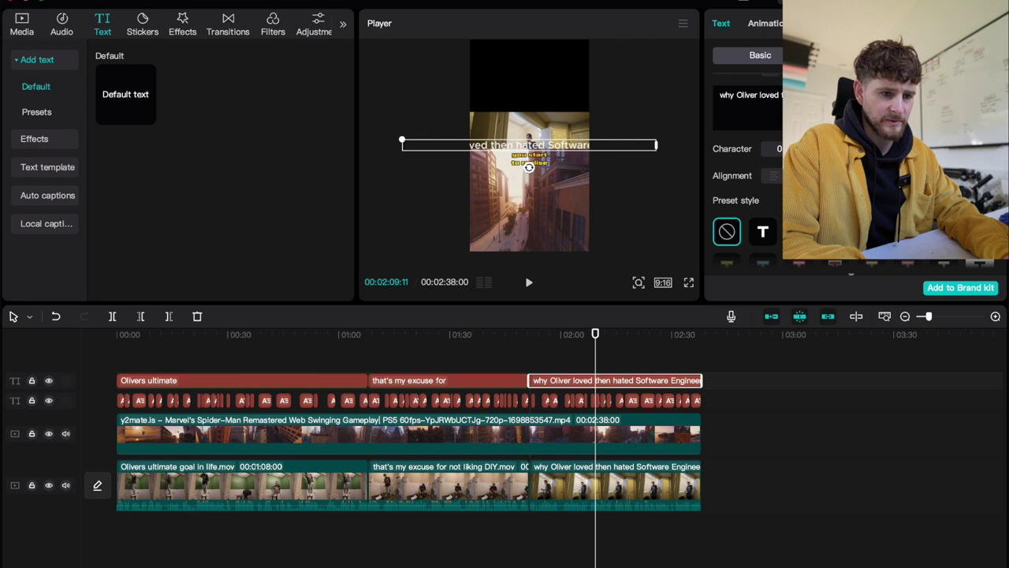
- Break the third title before "hated Software Engineering", apply the outlined preset style, and scale it down to fit the frame width
{"action": "key", "text": "Return"}
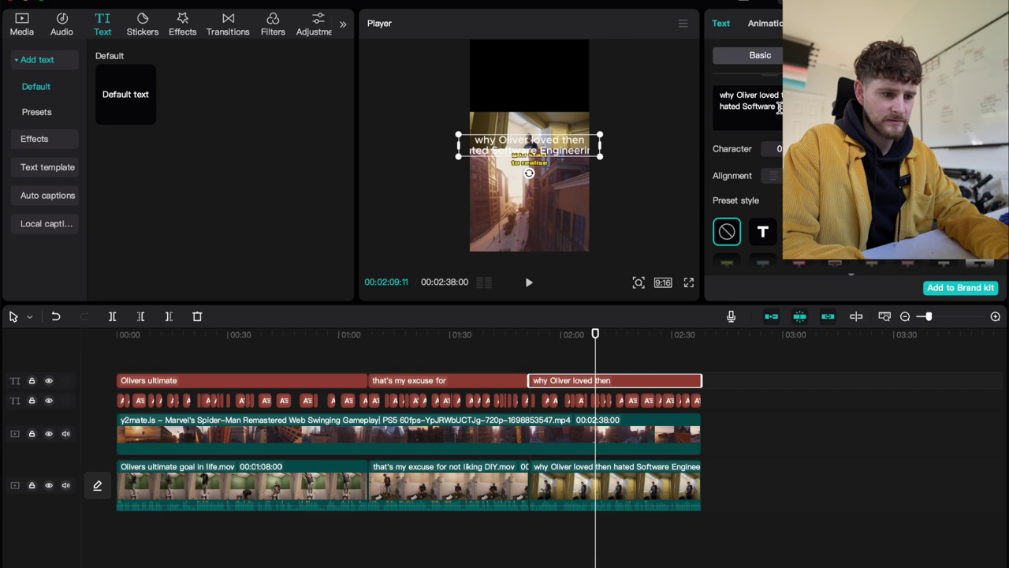
{"action": "key", "text": "super+a"}
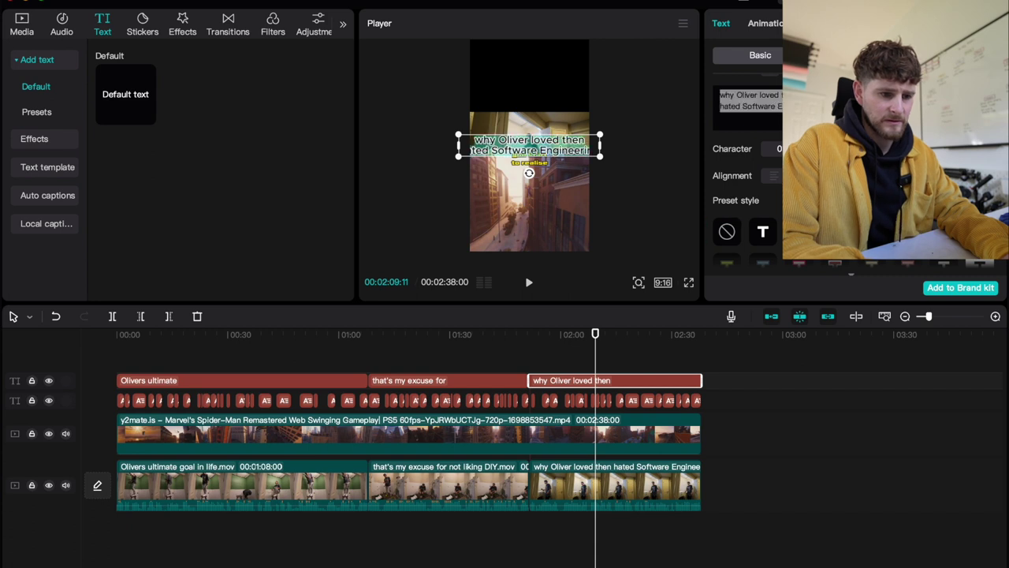
{"action": "scroll", "coordinate": [745, 197], "scroll_direction": "down", "scroll_amount": 5}
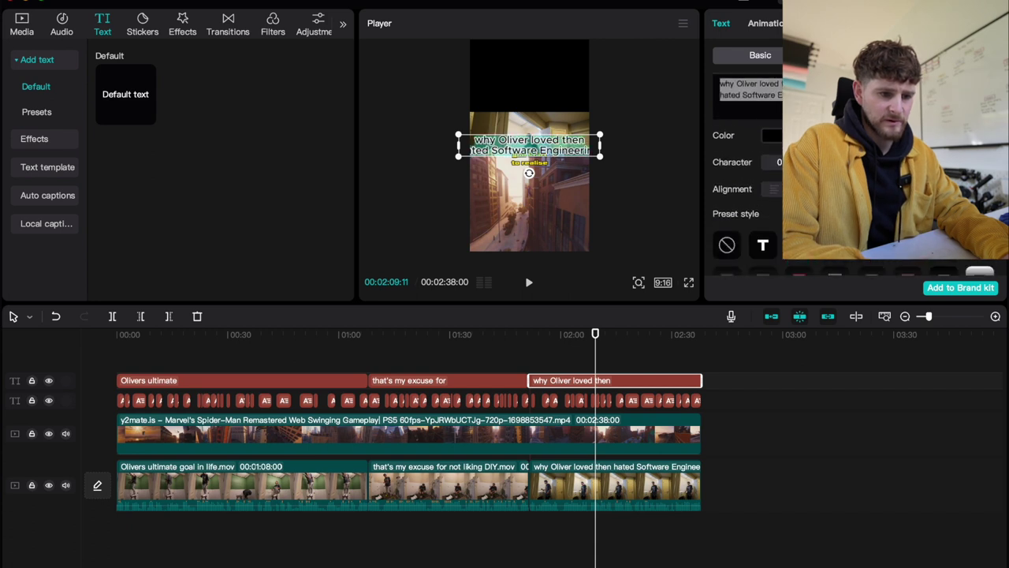
{"action": "scroll", "coordinate": [749, 205], "scroll_direction": "down", "scroll_amount": 2}
{"action": "left_click_drag", "start_coordinate": [755, 174], "coordinate": [742, 178]}
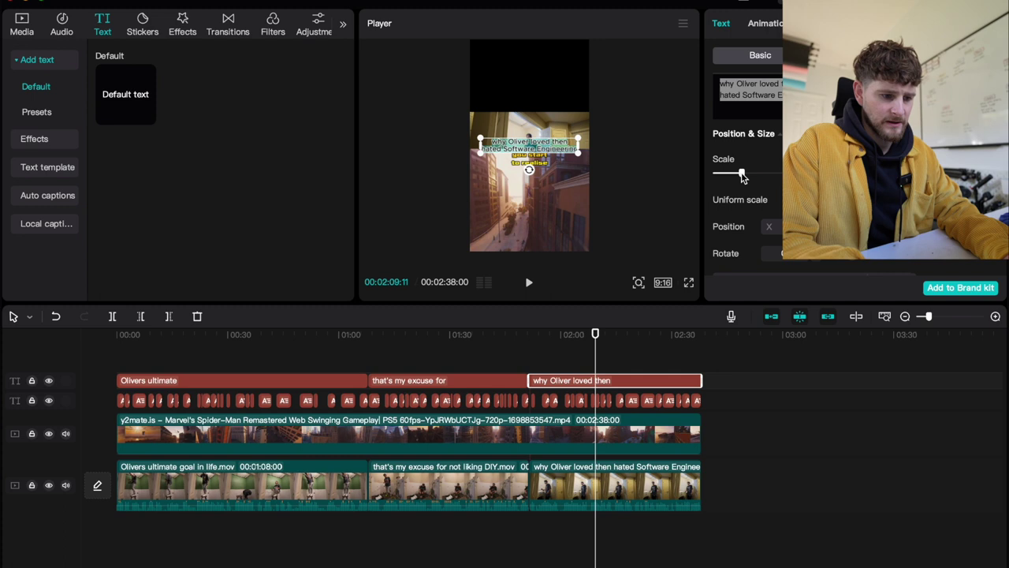
{"action": "left_click", "coordinate": [559, 361]}
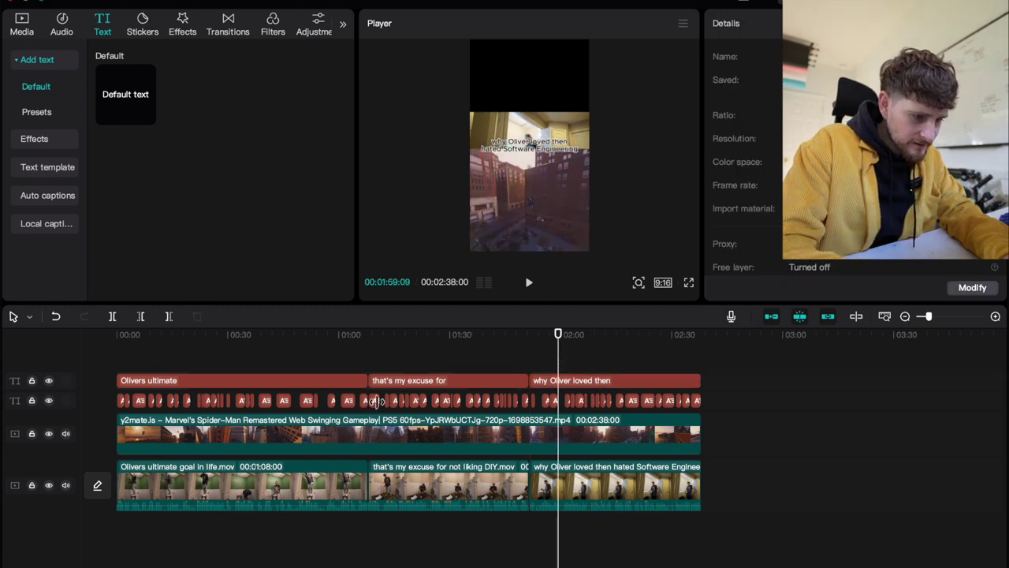
{"action": "scroll", "coordinate": [379, 401], "scroll_direction": "up", "scroll_amount": 2}
{"action": "left_click", "coordinate": [191, 400]}
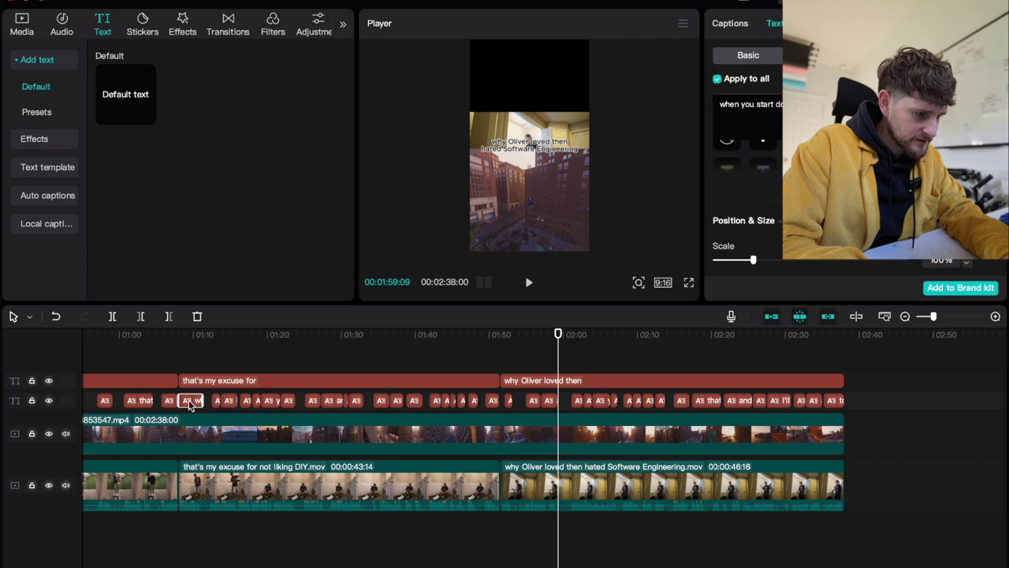
{"action": "left_click", "coordinate": [492, 400]}
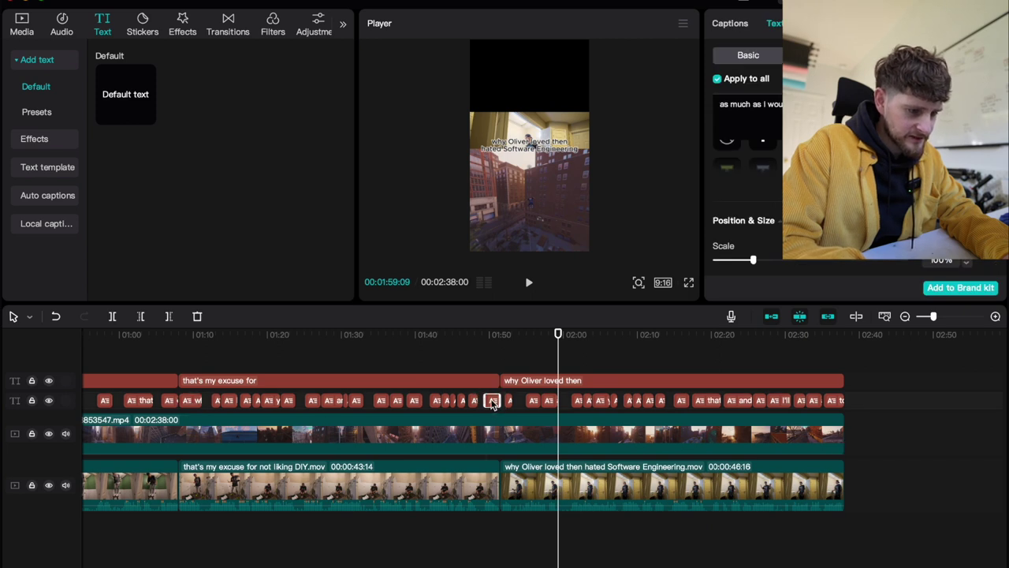
{"action": "scroll", "coordinate": [299, 357], "scroll_direction": "down", "scroll_amount": 2}
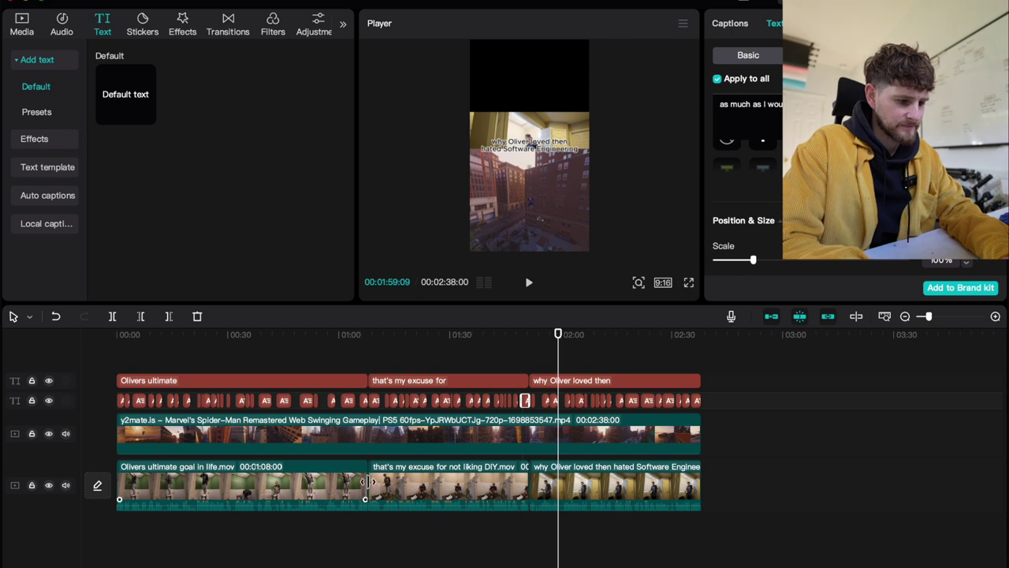
- Mark the first clip as the export range, from the timeline start to 00:01:08:00, and open its export settings
{"action": "scroll", "coordinate": [365, 489], "scroll_direction": "up", "scroll_amount": 3}
{"action": "key", "text": "Home"}
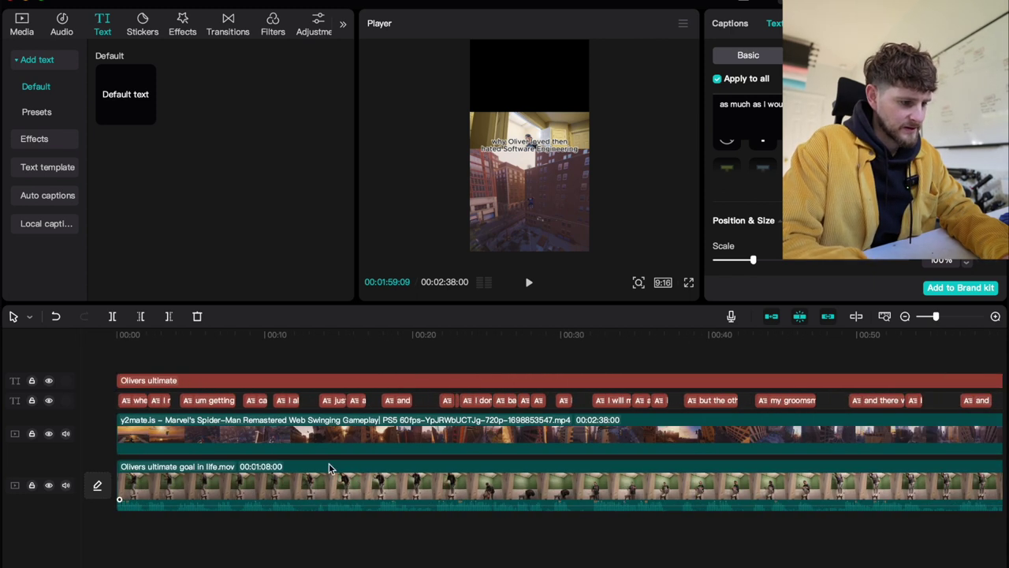
{"action": "left_click", "coordinate": [108, 365]}
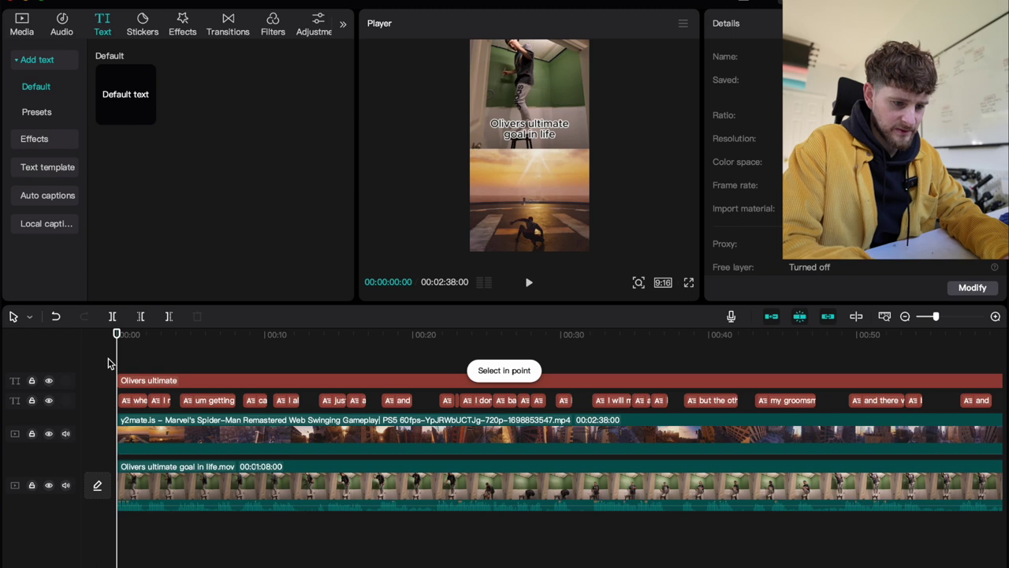
{"action": "scroll", "coordinate": [783, 448], "scroll_direction": "right", "scroll_amount": 5}
{"action": "scroll", "coordinate": [782, 448], "scroll_direction": "right", "scroll_amount": 2}
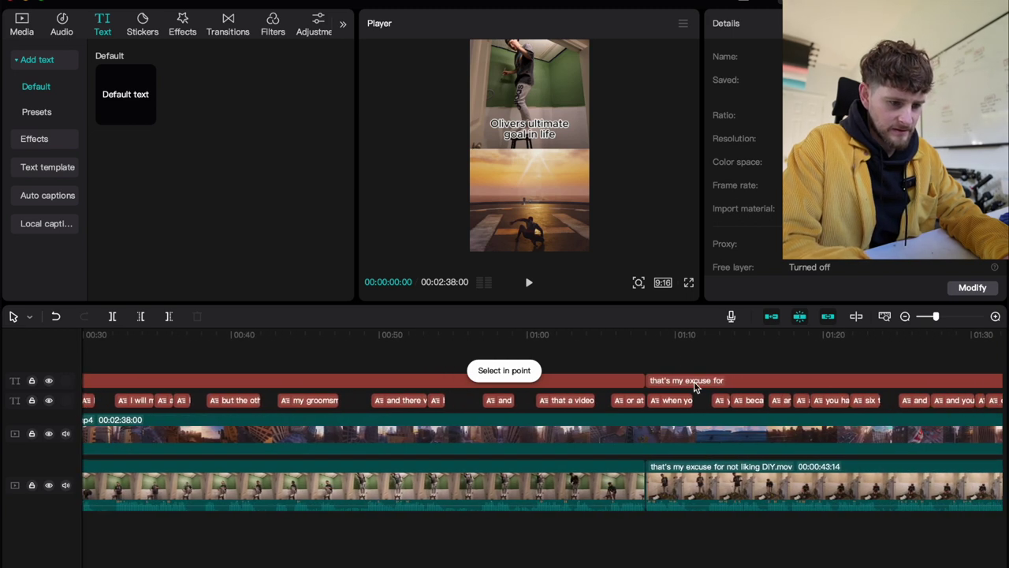
{"action": "left_click", "coordinate": [645, 357]}
{"action": "key", "text": "i"}
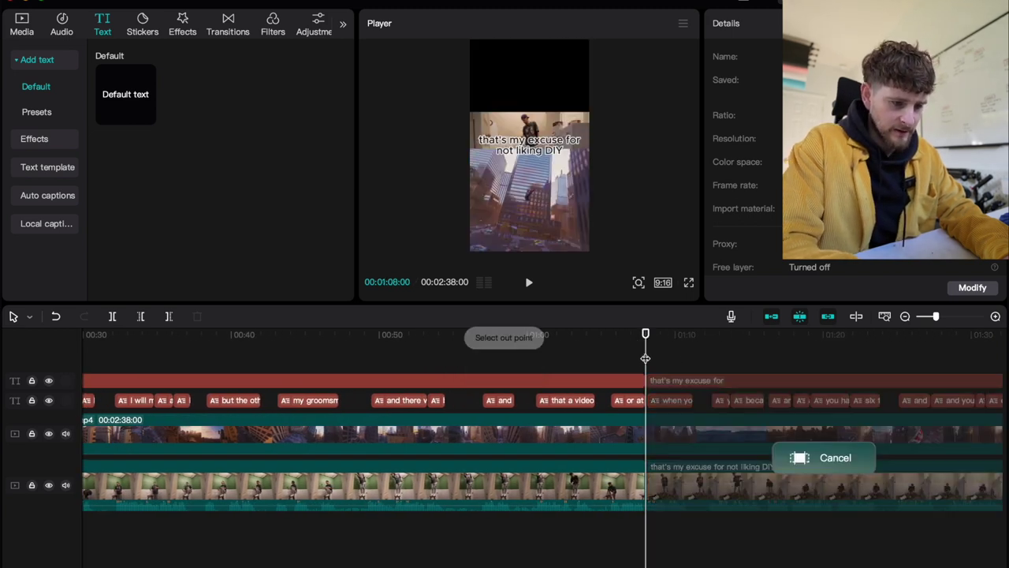
{"action": "left_click", "coordinate": [644, 357]}
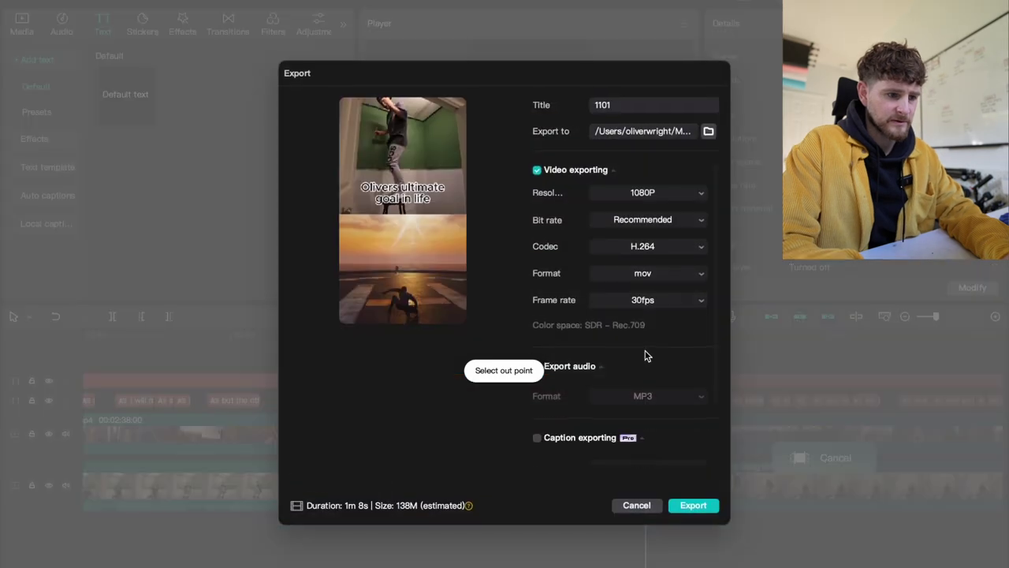
- Export the first clip's range with the title 1 into the Movies folder and close the share screen
{"action": "left_click_drag", "start_coordinate": [624, 106], "coordinate": [547, 102]}
{"action": "type", "text": "1"}
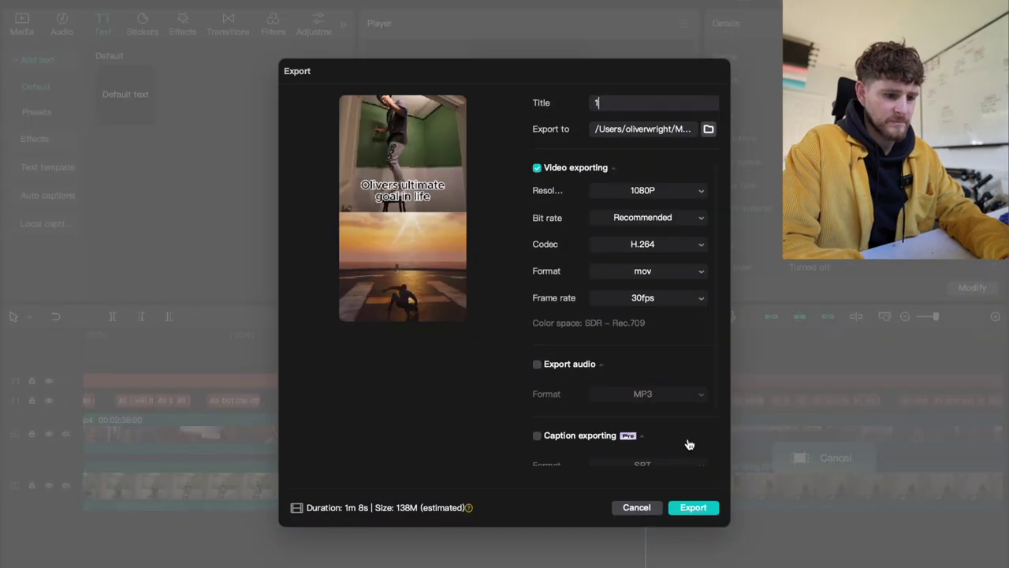
{"action": "left_click", "coordinate": [707, 128]}
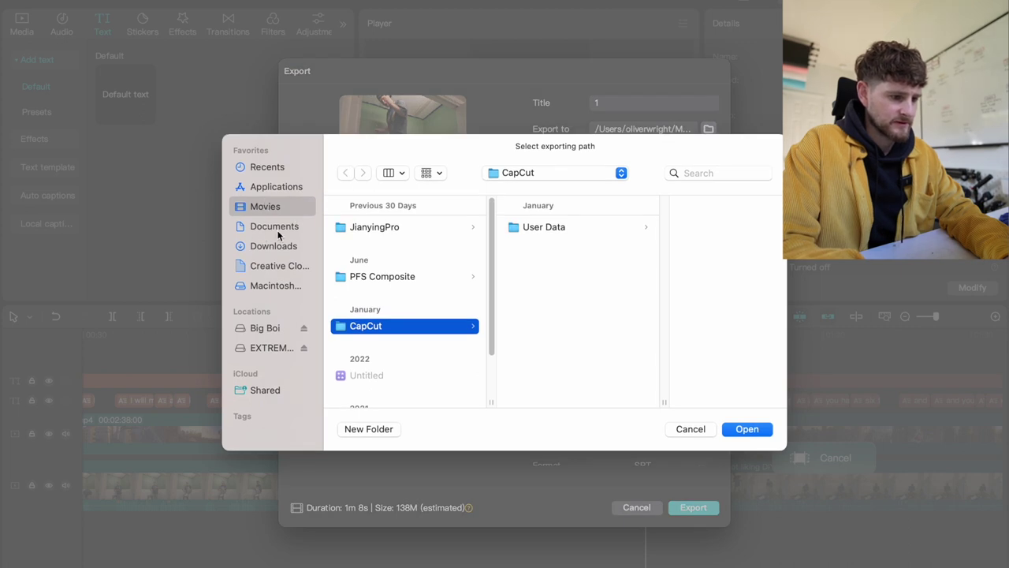
{"action": "left_click", "coordinate": [289, 211]}
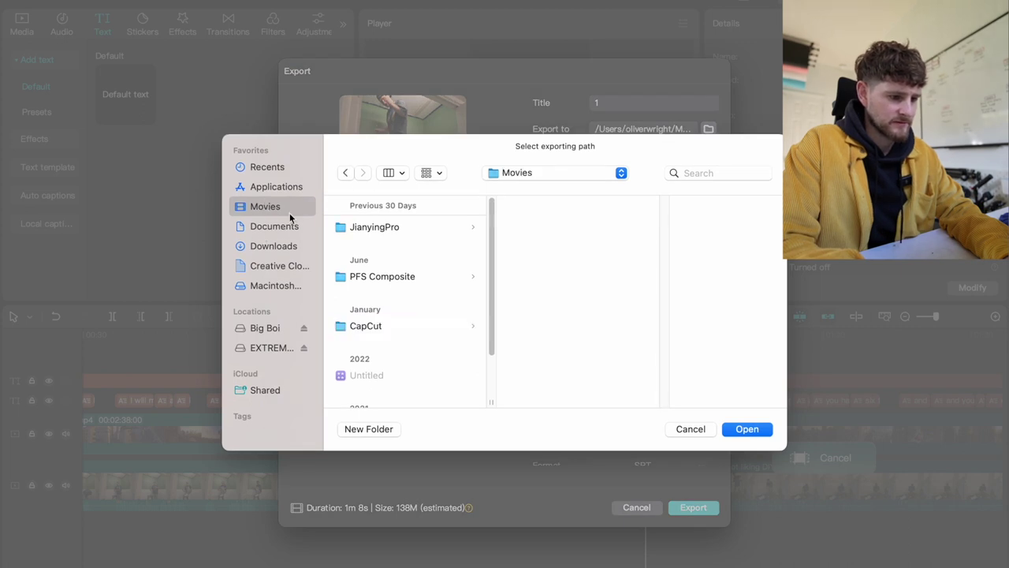
{"action": "left_click", "coordinate": [745, 430]}
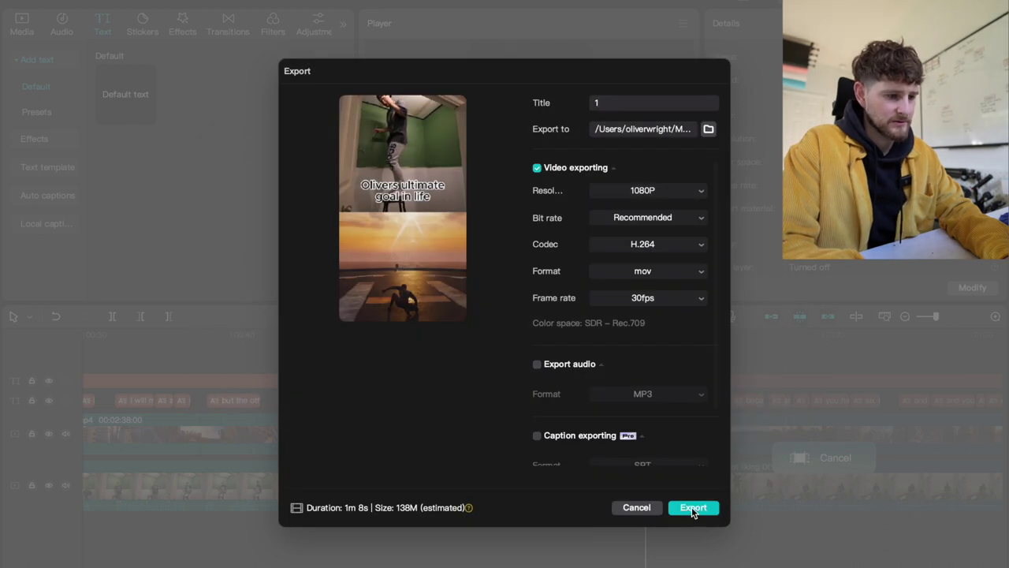
{"action": "left_click", "coordinate": [693, 509]}
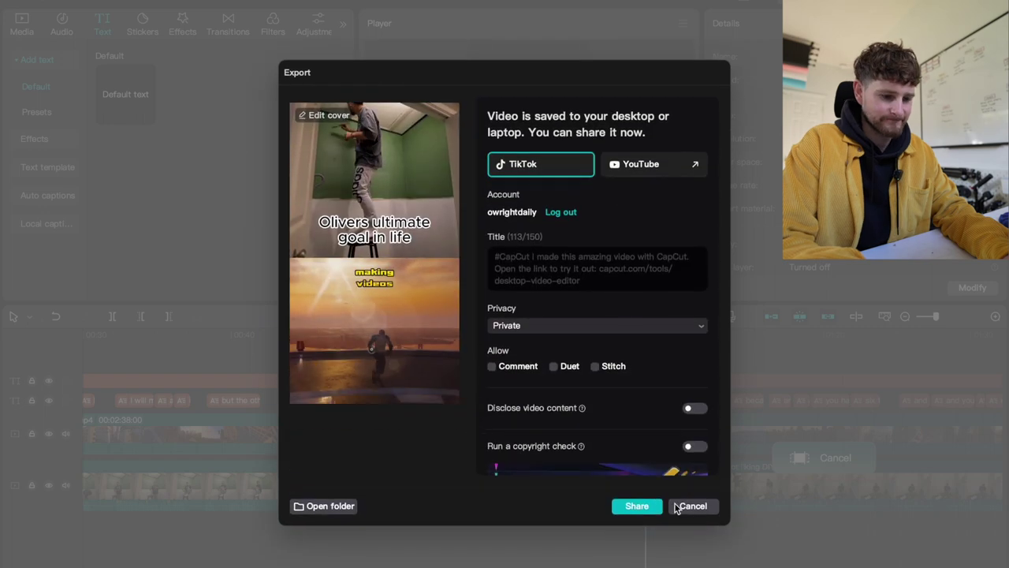
{"action": "left_click", "coordinate": [689, 507]}
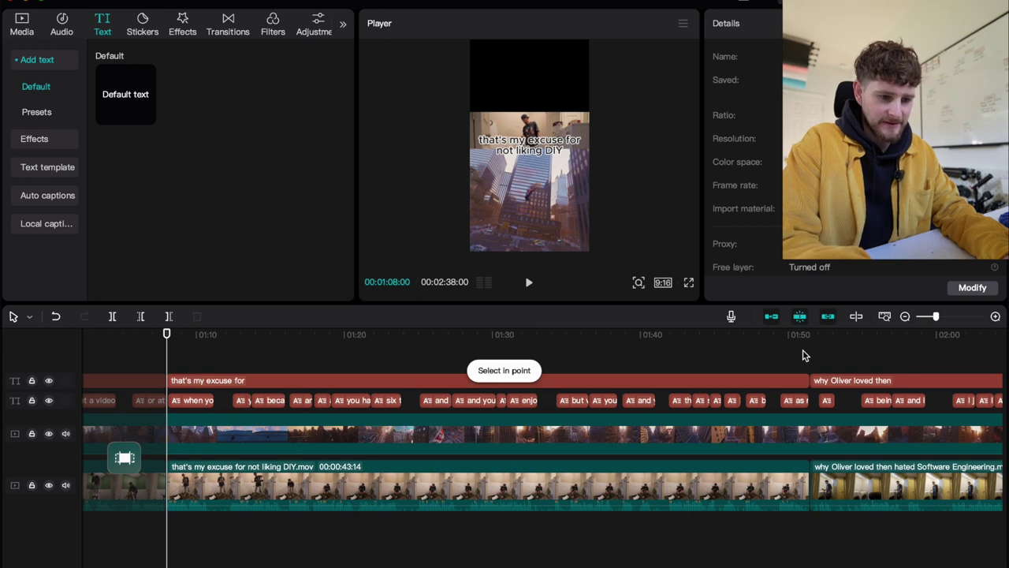
- Mark the DIY clip's range up to the start of the third clip and export it with the title 2
{"action": "left_click", "coordinate": [809, 361]}
{"action": "left_click", "coordinate": [808, 361]}
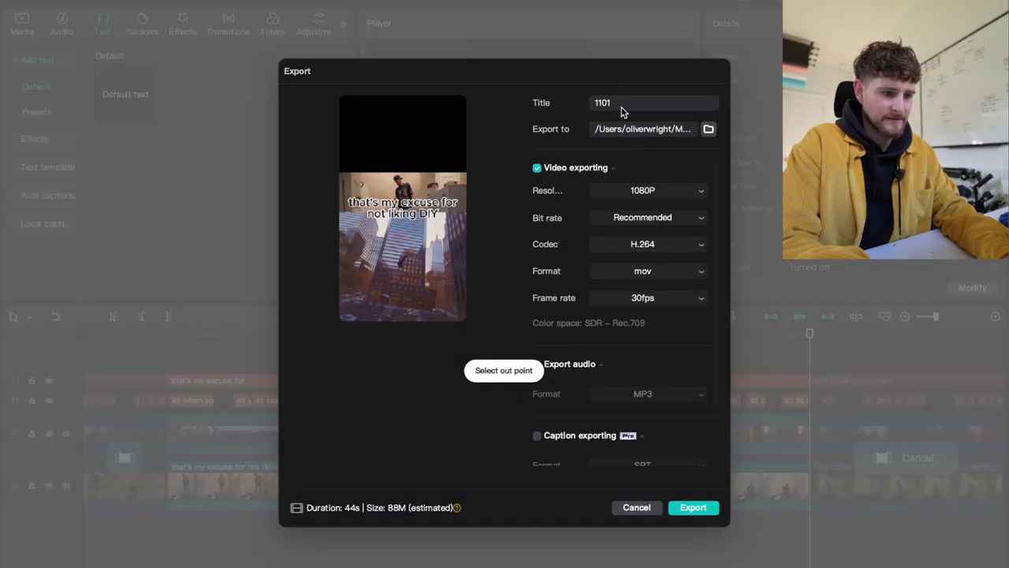
{"action": "double_click", "coordinate": [576, 101]}
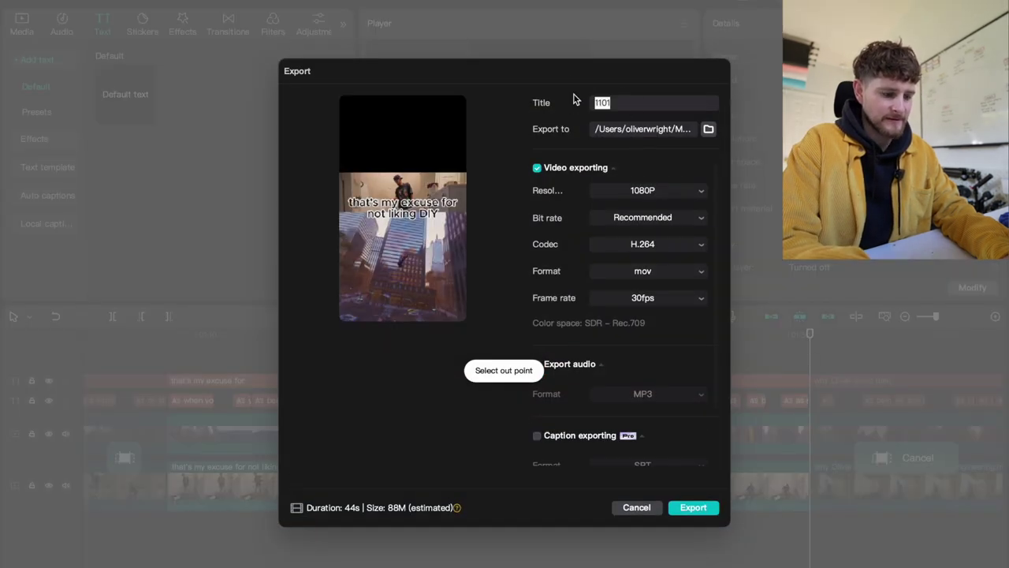
{"action": "type", "text": "2"}
{"action": "left_click", "coordinate": [689, 507]}
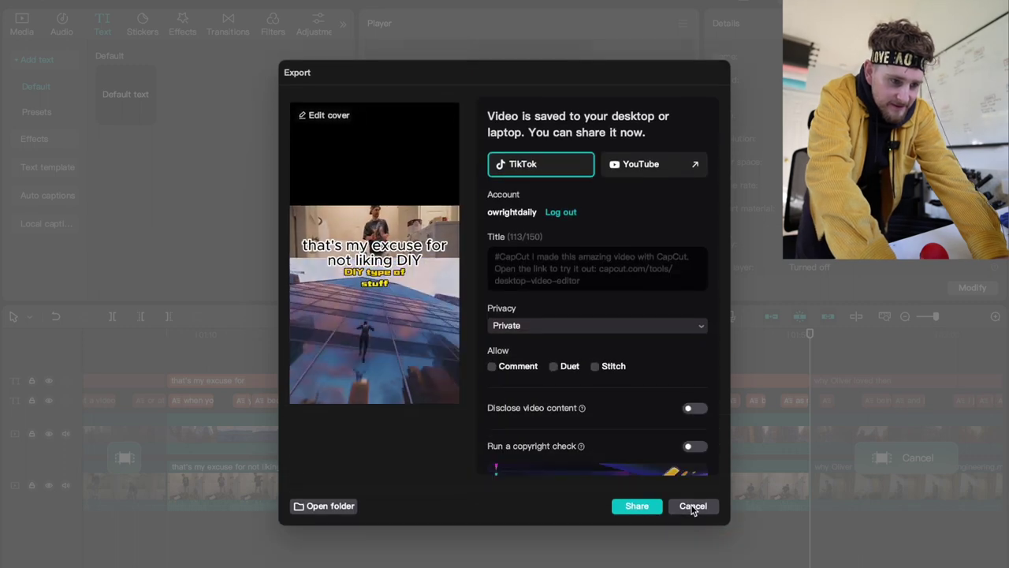
{"action": "left_click", "coordinate": [692, 505]}
- Mark the third clip's range up to 00:02:38:00 and export it with the title 3
{"action": "scroll", "coordinate": [691, 509], "scroll_direction": "right", "scroll_amount": 10}
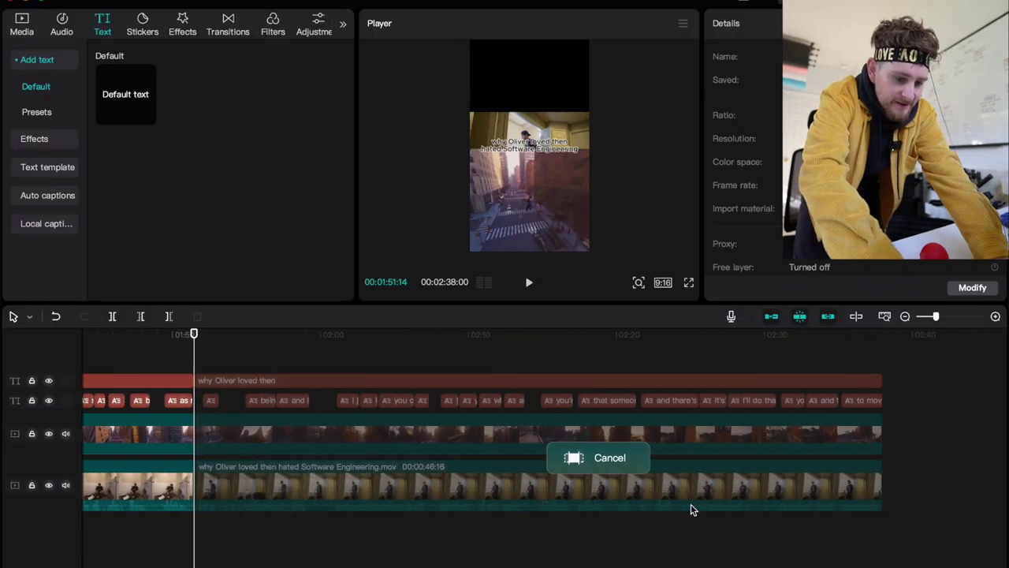
{"action": "left_click", "coordinate": [882, 368]}
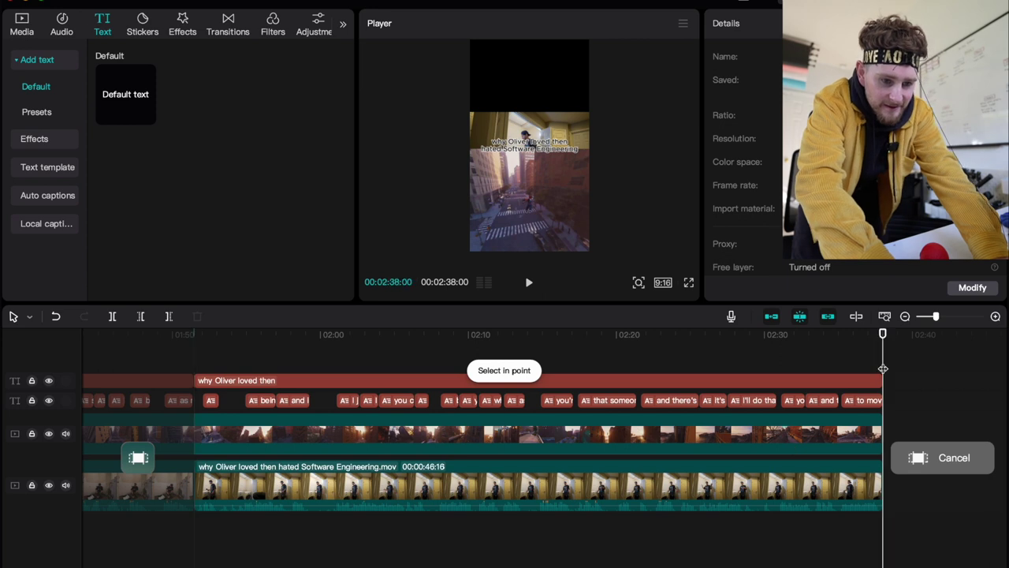
{"action": "left_click", "coordinate": [882, 368]}
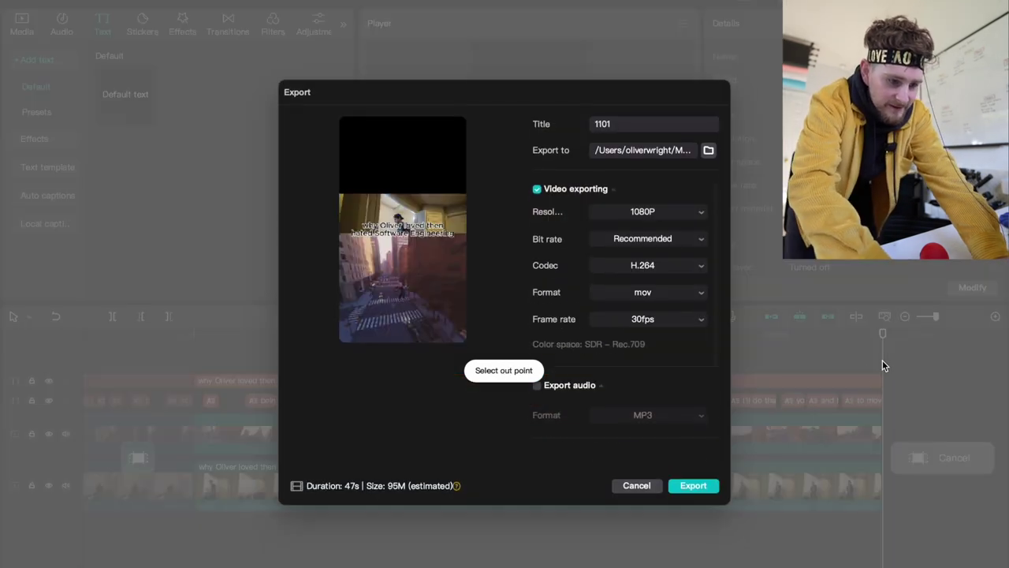
{"action": "double_click", "coordinate": [591, 104]}
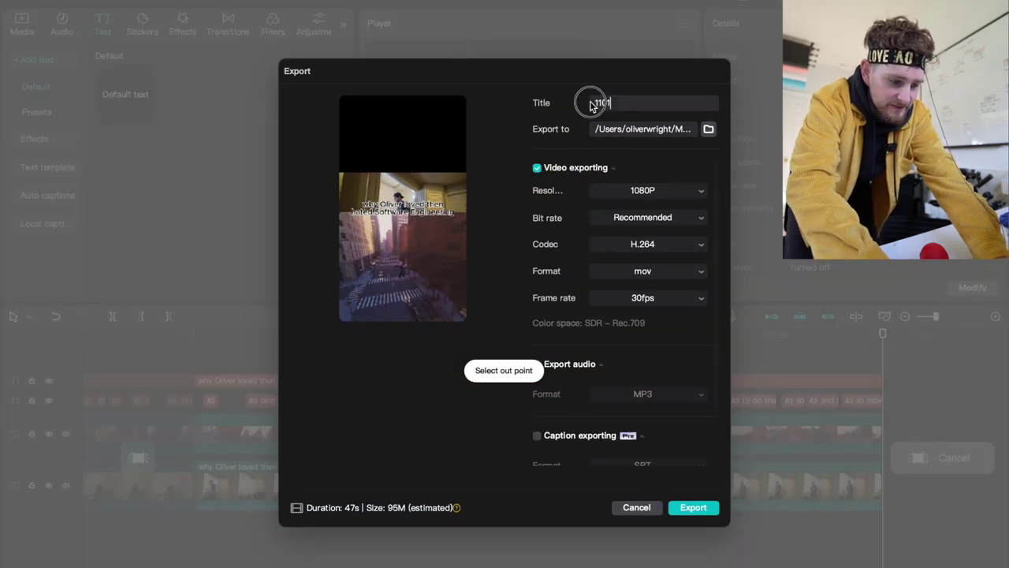
{"action": "type", "text": "3"}
{"action": "left_click", "coordinate": [694, 507]}
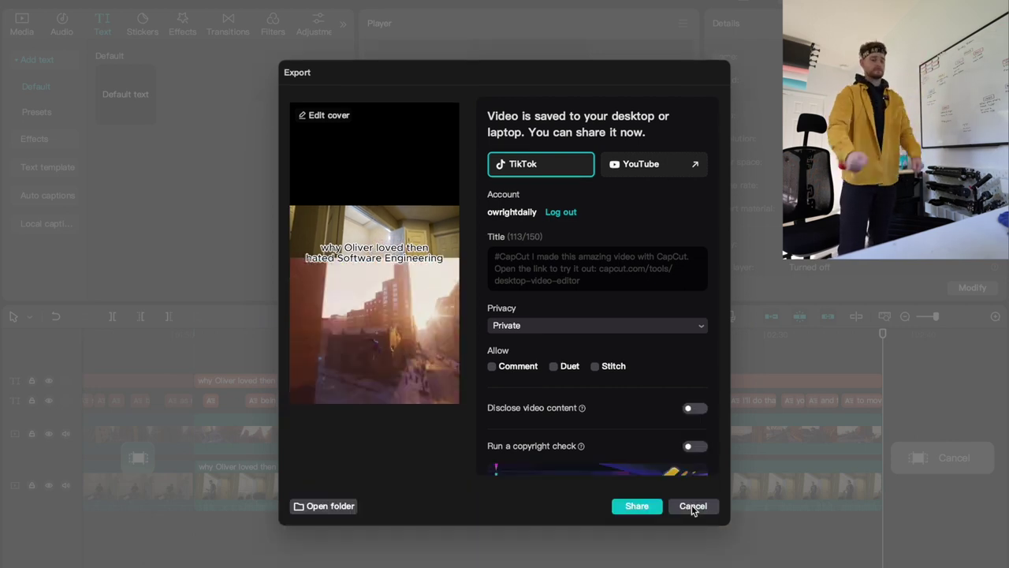
{"action": "left_click", "coordinate": [692, 507]}
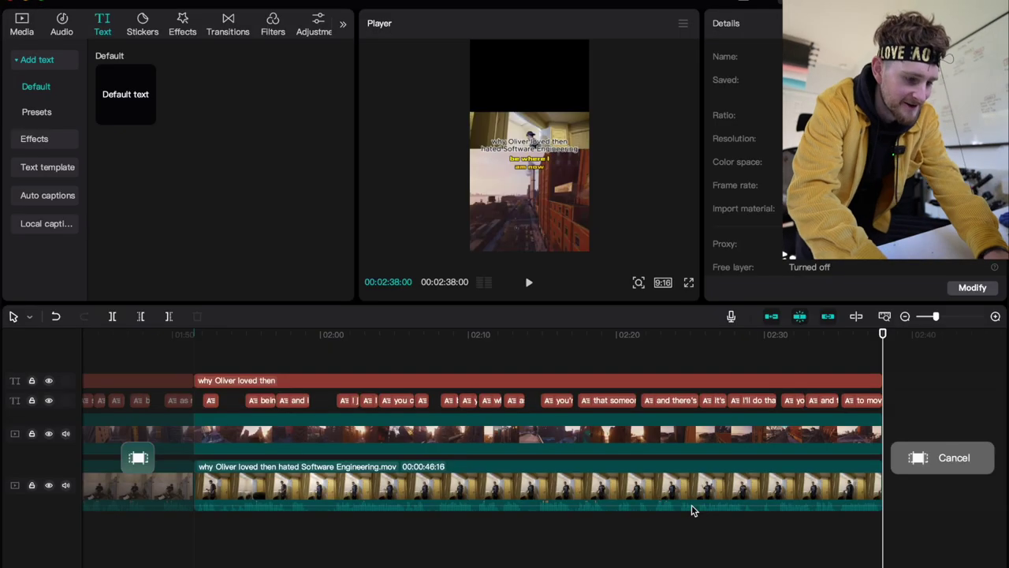
- Switch to the browser and open the Clips folder under Socials Automation in Google Drive
{"action": "key", "text": "super+Tab"}
{"action": "key", "text": "super+Tab"}
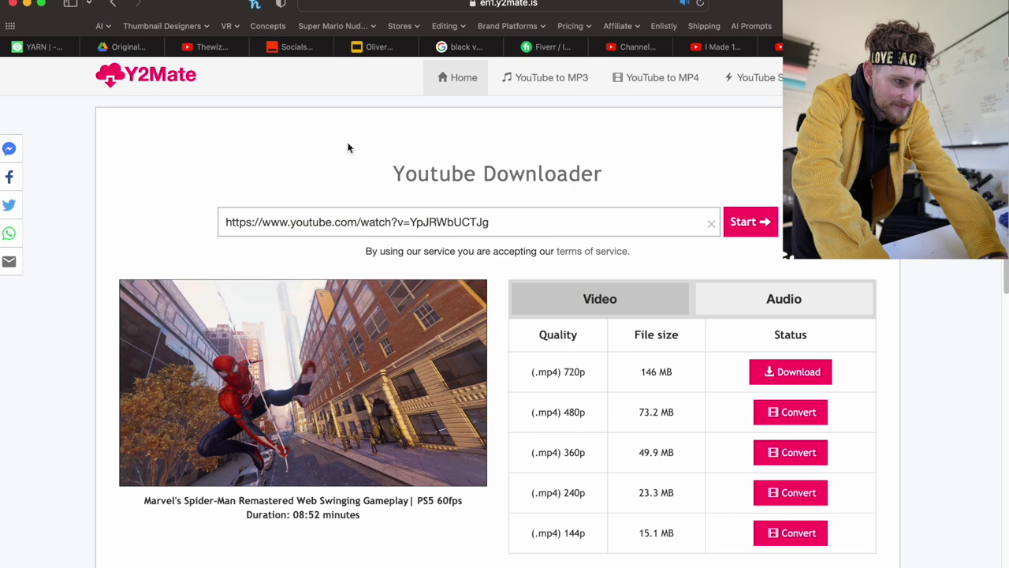
{"action": "left_click", "coordinate": [209, 45]}
{"action": "left_click", "coordinate": [124, 49]}
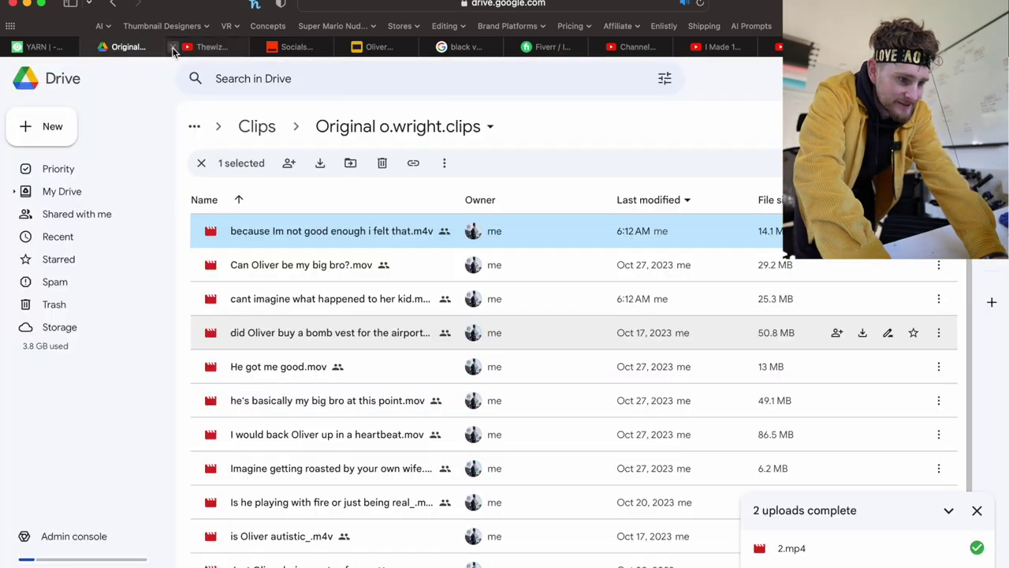
{"action": "left_click", "coordinate": [255, 126]}
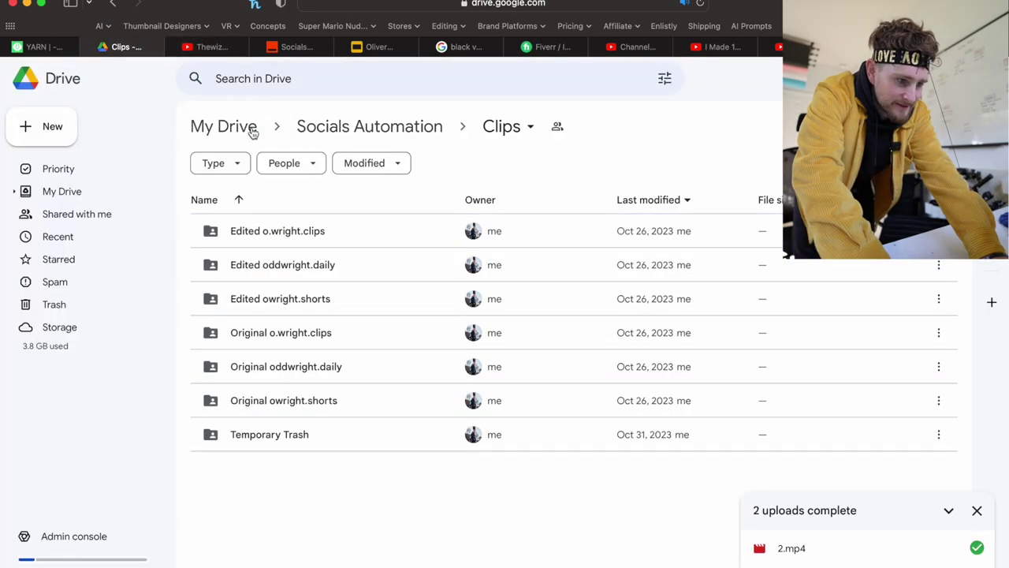
{"action": "left_click", "coordinate": [379, 127]}
{"action": "double_click", "coordinate": [282, 229]}
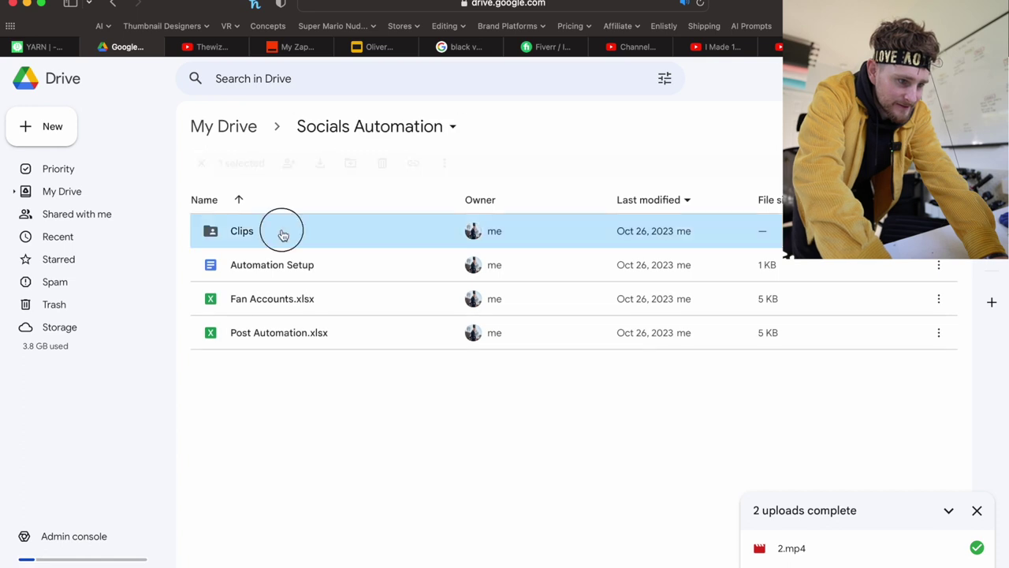
- Show the Movies folder in Finder and place its window beside the Drive folder list
{"action": "key", "text": "super+Tab"}
{"action": "key", "text": "super+Tab"}
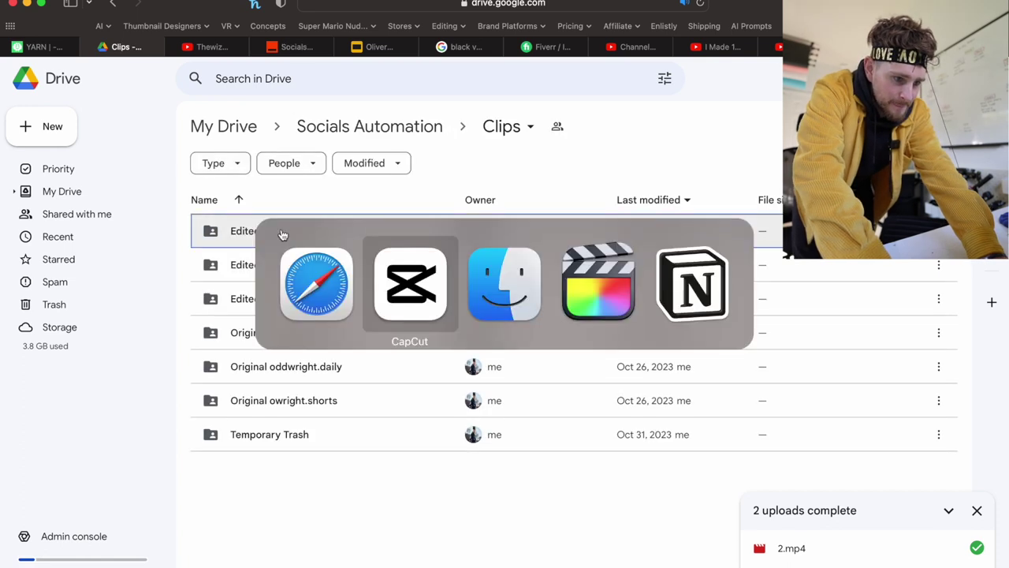
{"action": "key", "text": "super+t"}
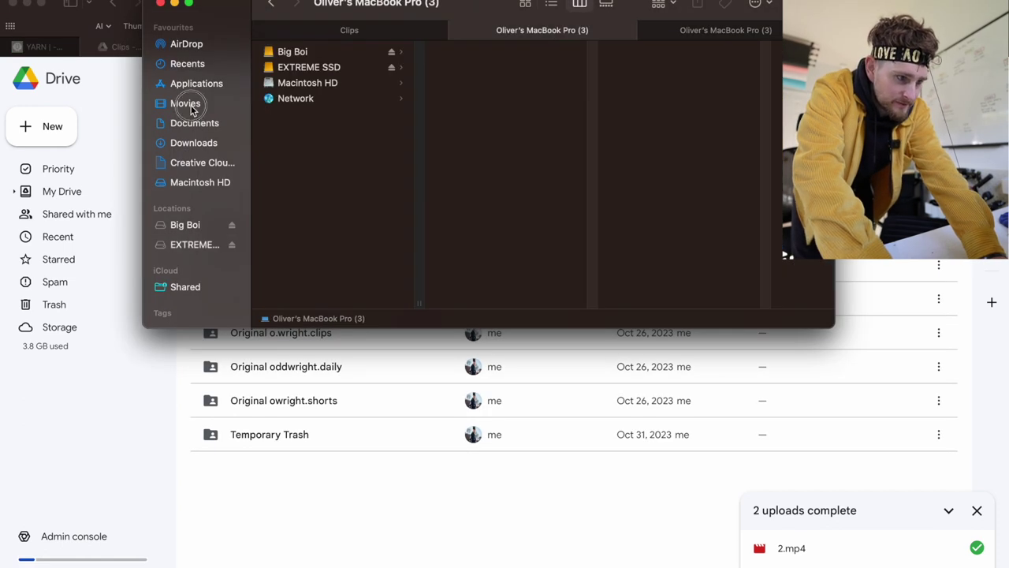
{"action": "left_click", "coordinate": [185, 103]}
{"action": "left_click_drag", "start_coordinate": [337, 2], "coordinate": [630, 25]}
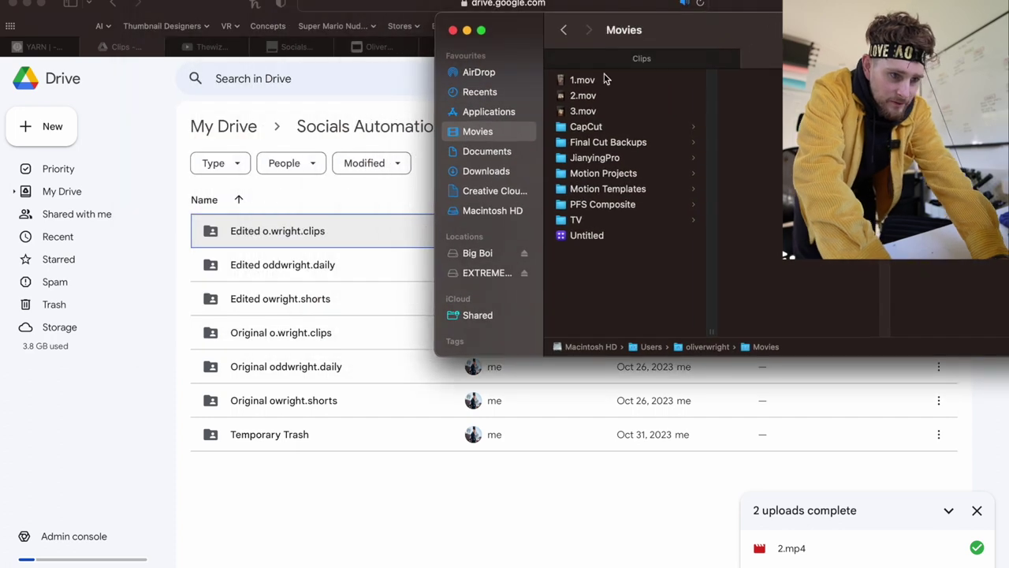
- Rename the exported video 1.mov in the Movies folder as clips
{"action": "left_click", "coordinate": [578, 80]}
{"action": "key", "text": "Return"}
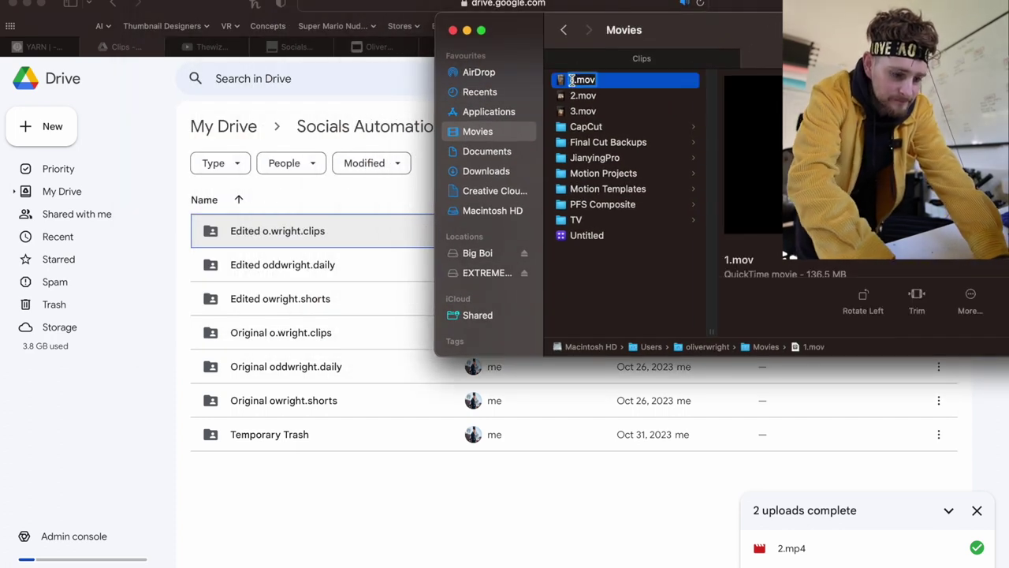
{"action": "type", "text": "clips"}
{"action": "key", "text": "Return"}
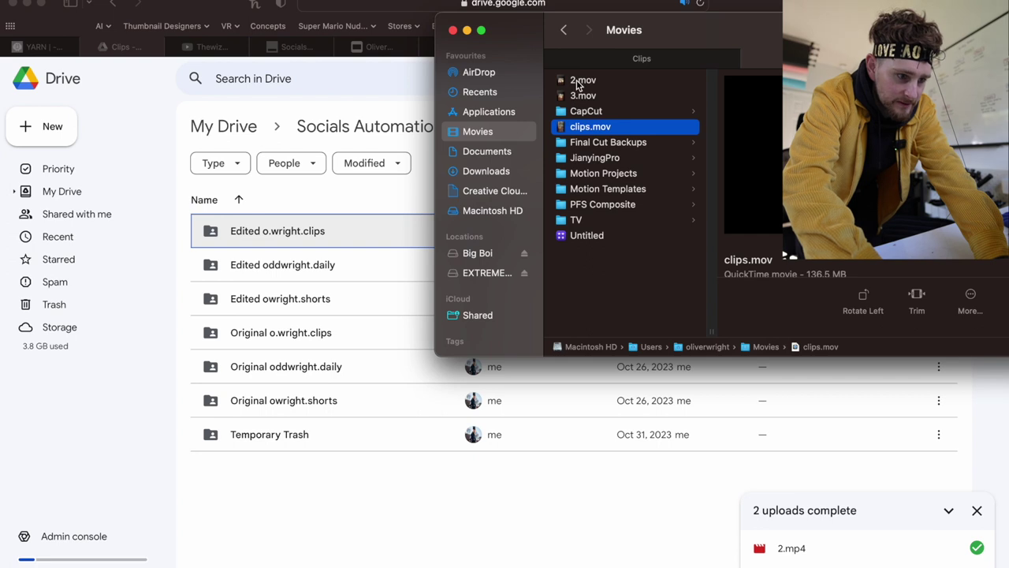
- Rename the exported video 2.mov in the Movies folder as daily
{"action": "left_click", "coordinate": [578, 82]}
{"action": "key", "text": "Return"}
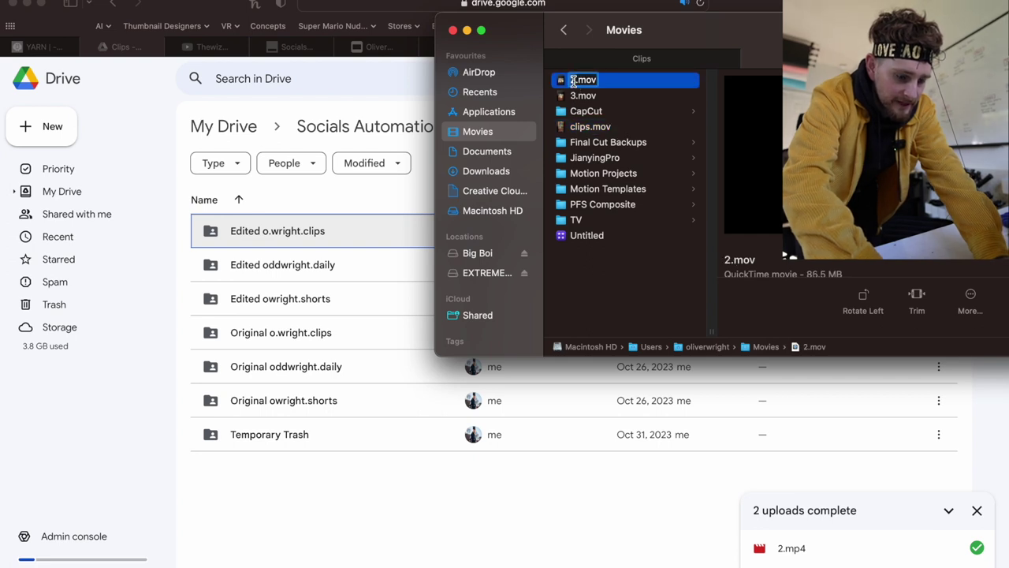
{"action": "type", "text": "daily"}
{"action": "key", "text": "Return"}
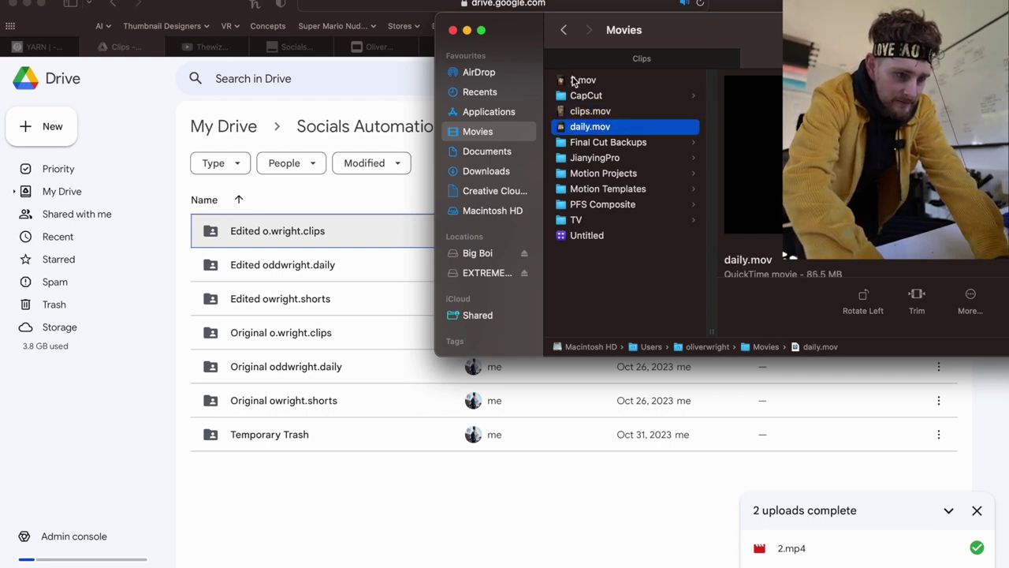
- Rename the exported video 3.mov in the Movies folder as shorts
{"action": "left_click", "coordinate": [582, 80]}
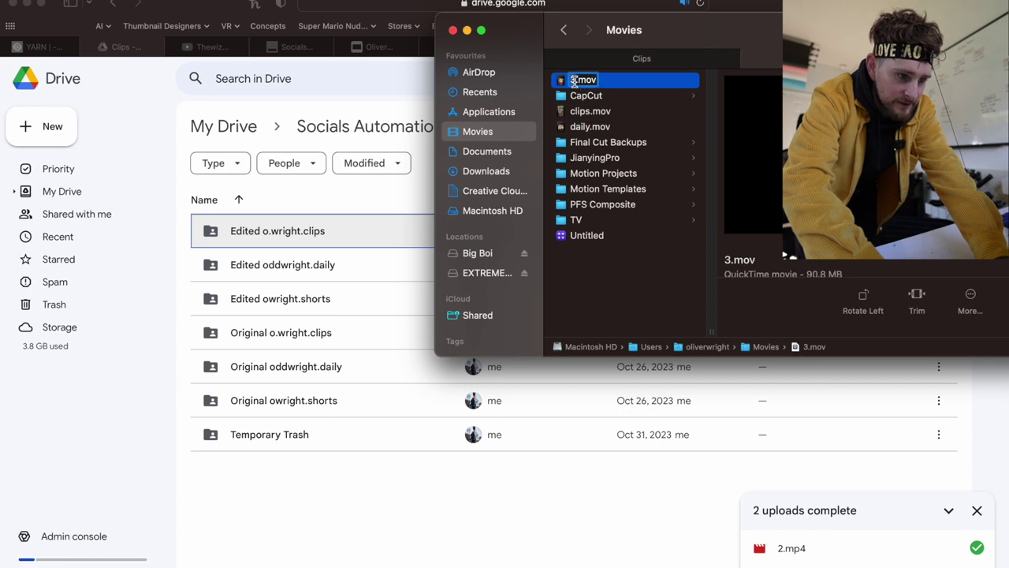
{"action": "key", "text": "Return"}
{"action": "type", "text": "shoirts"}
{"action": "key", "text": "BackSpace"}
{"action": "key", "text": "BackSpace"}
{"action": "key", "text": "BackSpace"}
{"action": "key", "text": "BackSpace"}
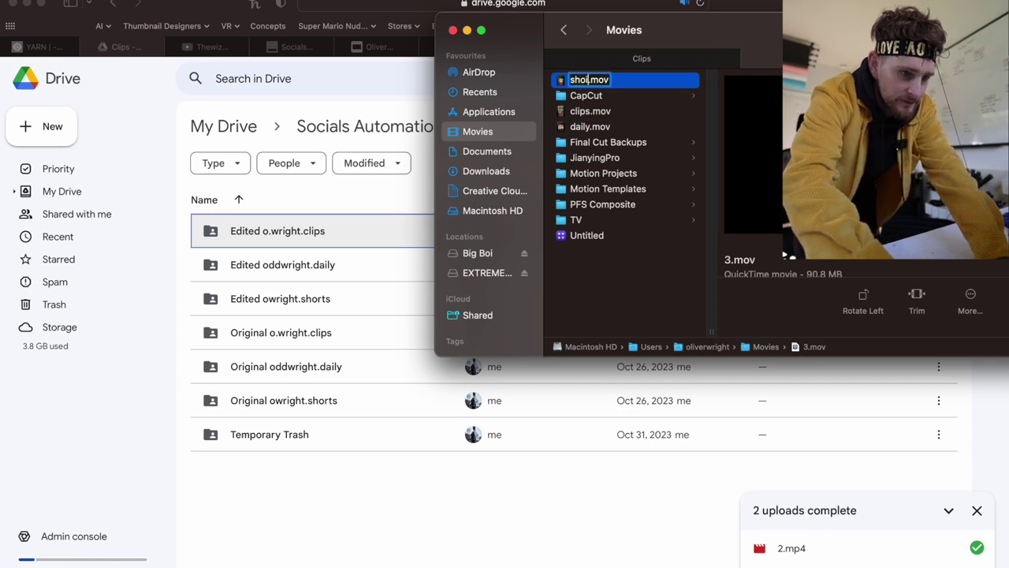
{"action": "type", "text": "rts"}
{"action": "key", "text": "Return"}
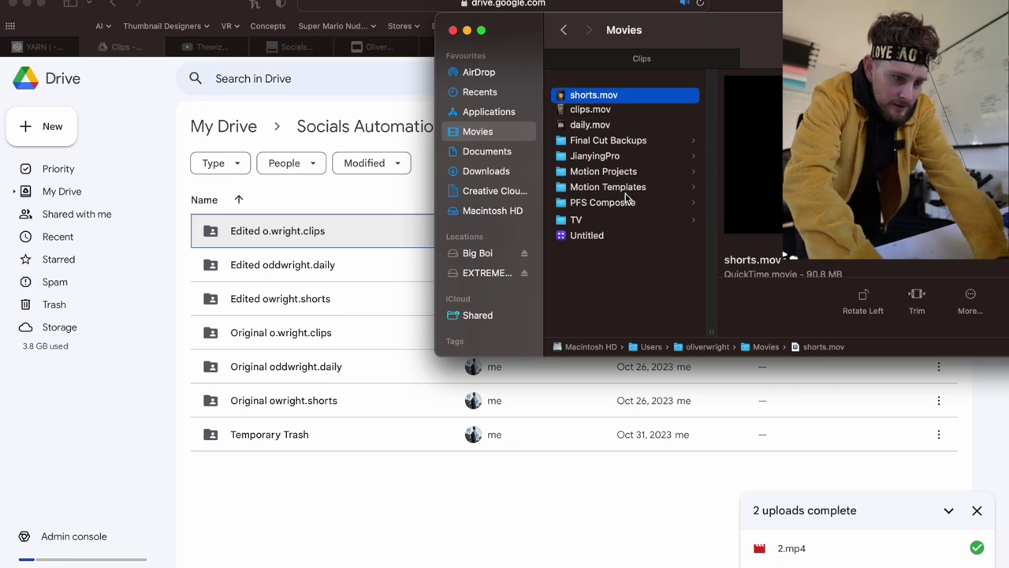
- Upload shorts.mov, daily.mov and clips.mov from the Movies folder into the matching Edited shorts, daily and clips folders in Drive
{"action": "left_click_drag", "start_coordinate": [637, 207], "coordinate": [339, 299]}
{"action": "left_click_drag", "start_coordinate": [590, 111], "coordinate": [339, 264]}
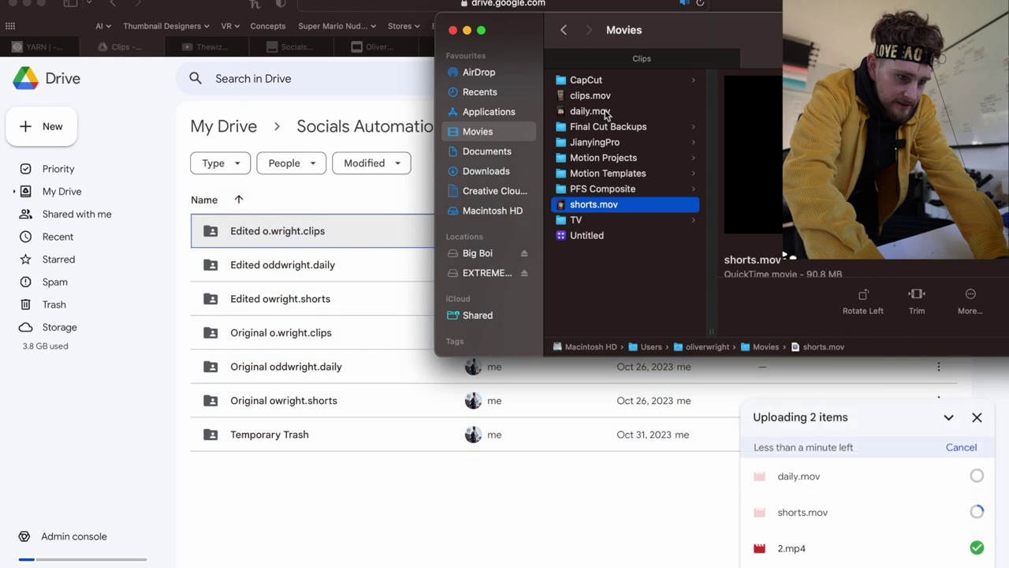
{"action": "left_click_drag", "start_coordinate": [606, 95], "coordinate": [342, 231]}
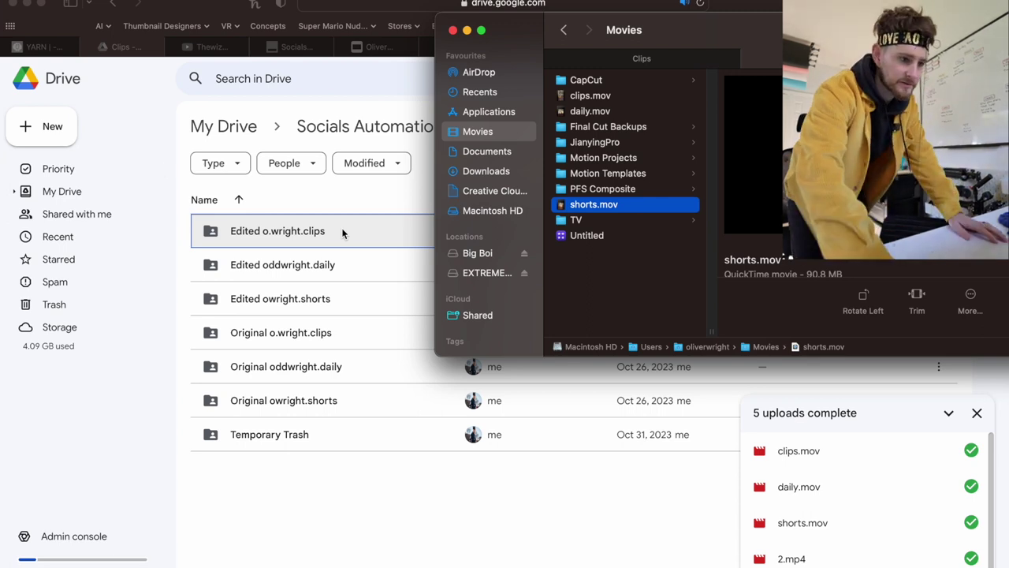
- Return to the browser, switch to the YouTube Studio channel dashboard and open the video upload dialog
{"action": "left_click", "coordinate": [182, 135]}
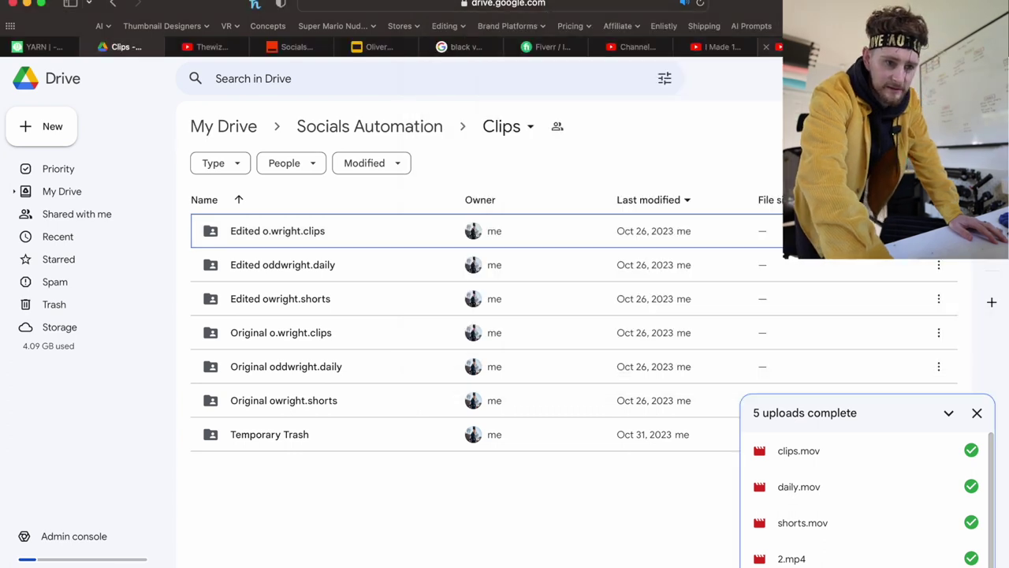
{"action": "left_click", "coordinate": [623, 46]}
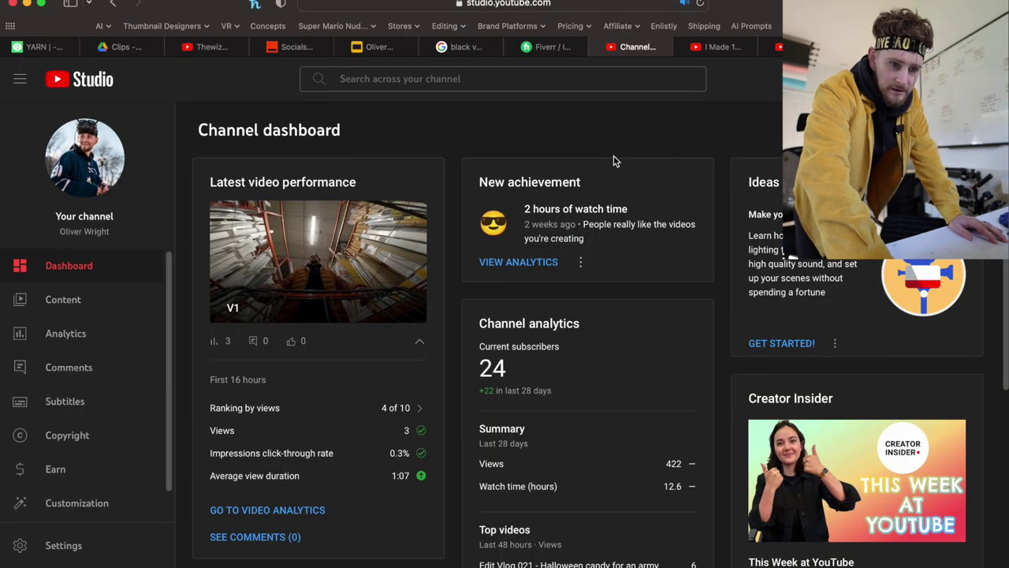
{"action": "left_click", "coordinate": [906, 110]}
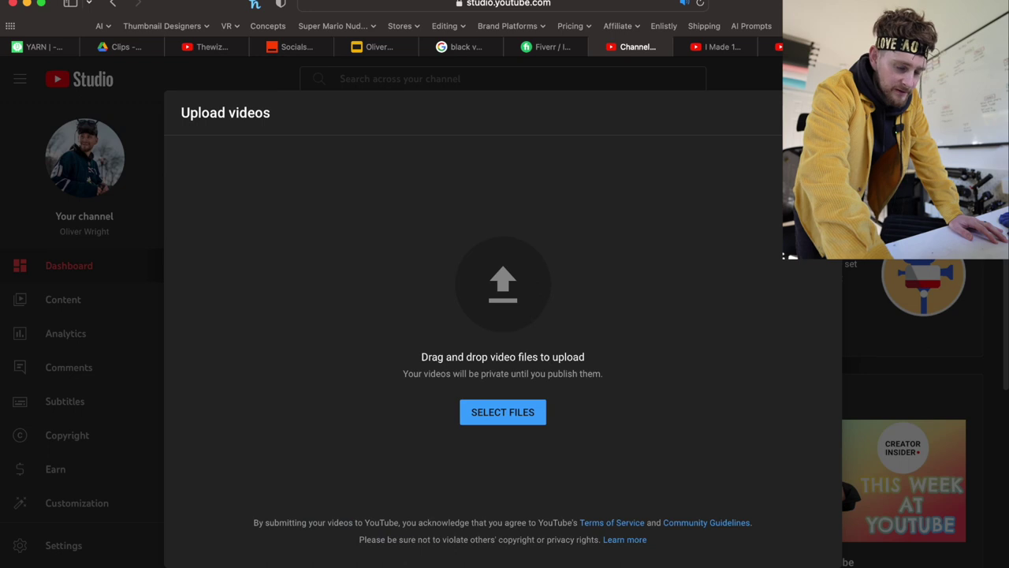
- Look through the 024 - Prep Vlog and 025 - Side Quest Vlog folders in Finder for an exported V1 video
{"action": "left_click", "coordinate": [74, 558]}
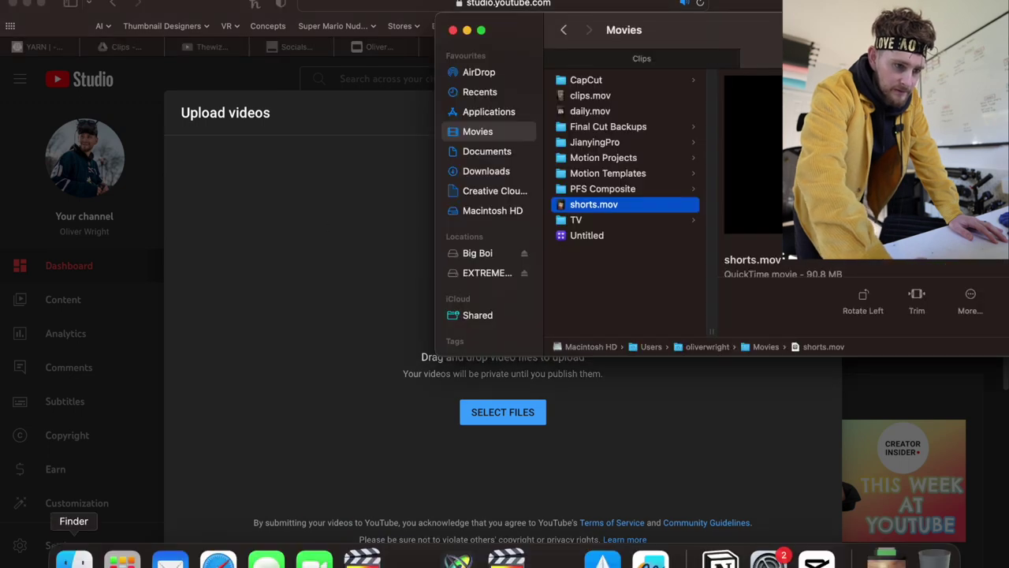
{"action": "double_click", "coordinate": [593, 93]}
{"action": "scroll", "coordinate": [643, 154], "scroll_direction": "left", "scroll_amount": 3}
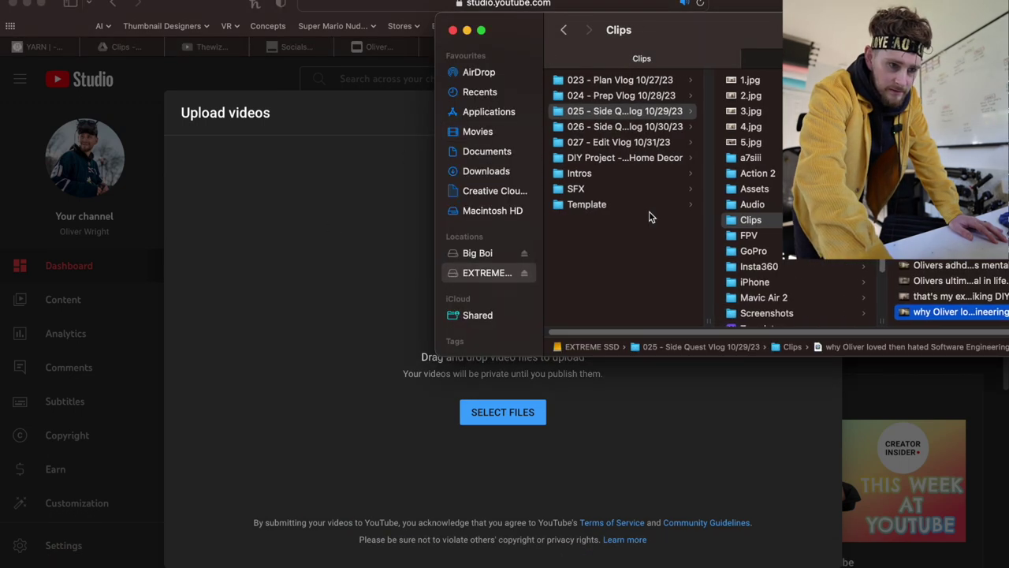
{"action": "scroll", "coordinate": [631, 150], "scroll_direction": "right", "scroll_amount": 5}
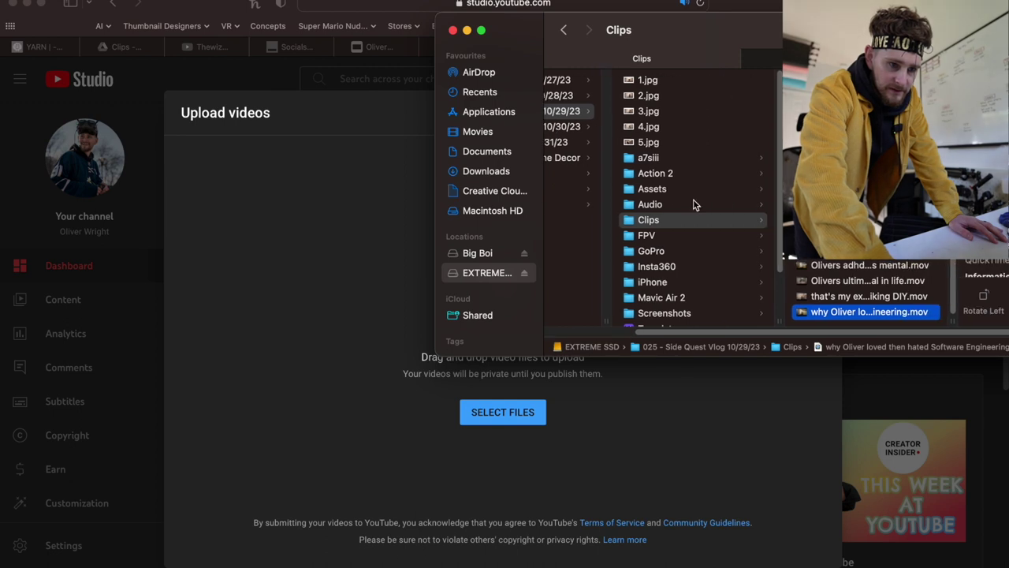
{"action": "scroll", "coordinate": [670, 253], "scroll_direction": "down", "scroll_amount": 3}
{"action": "scroll", "coordinate": [694, 261], "scroll_direction": "up", "scroll_amount": 3}
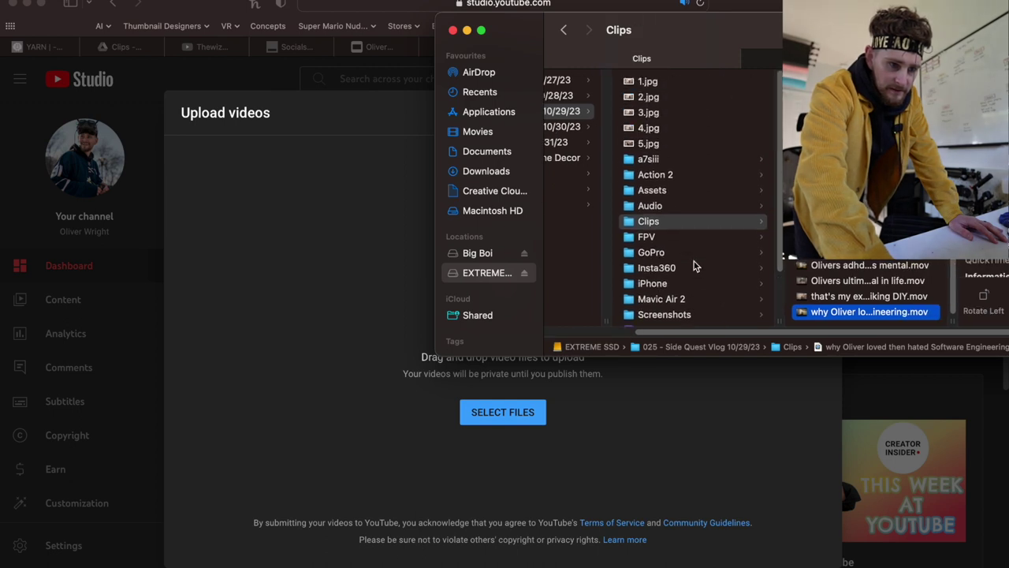
{"action": "scroll", "coordinate": [694, 261], "scroll_direction": "down", "scroll_amount": 2}
{"action": "scroll", "coordinate": [694, 261], "scroll_direction": "left", "scroll_amount": 3}
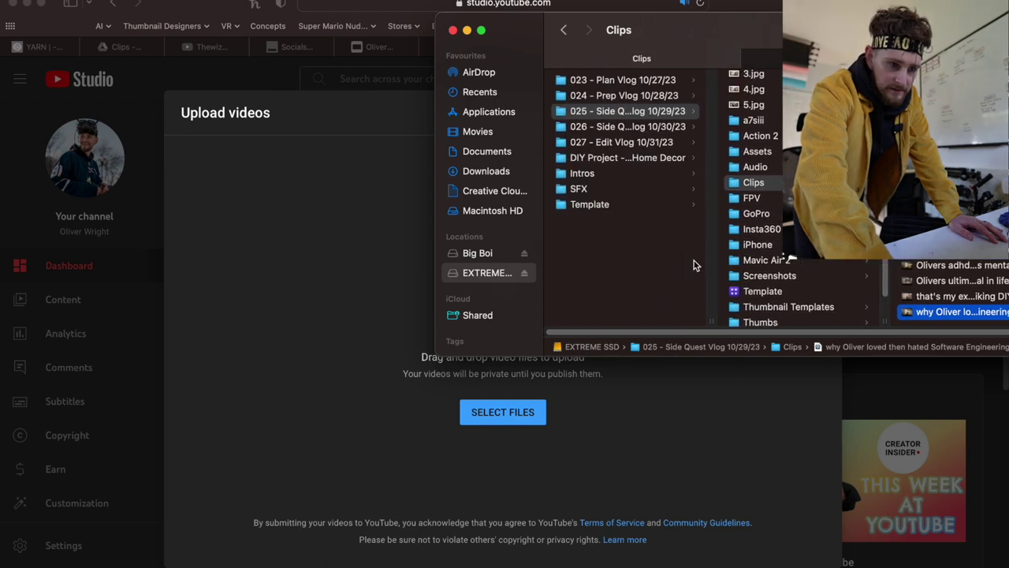
{"action": "scroll", "coordinate": [788, 261], "scroll_direction": "down", "scroll_amount": 2}
{"action": "scroll", "coordinate": [791, 261], "scroll_direction": "up", "scroll_amount": 2}
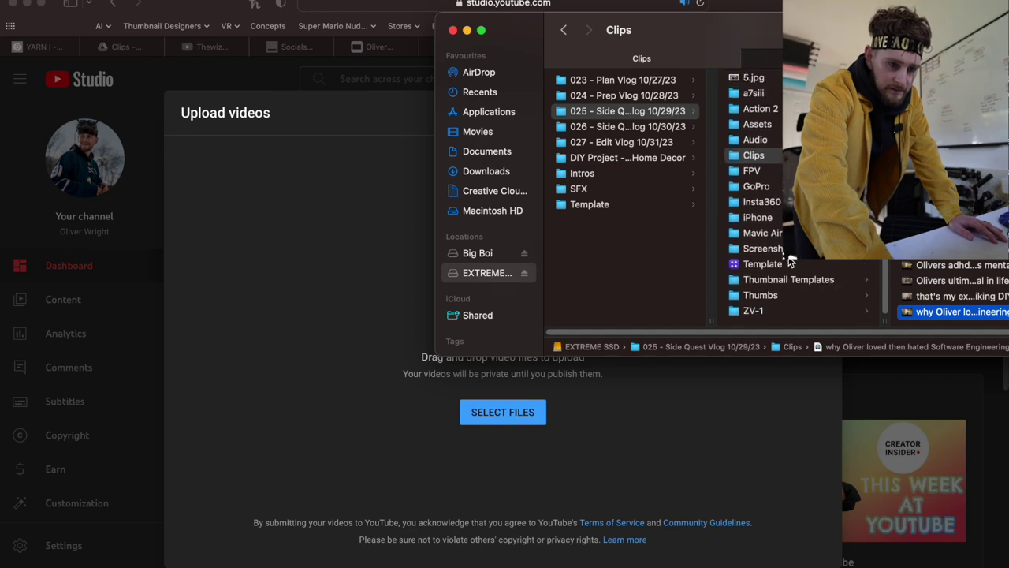
{"action": "left_click", "coordinate": [592, 97]}
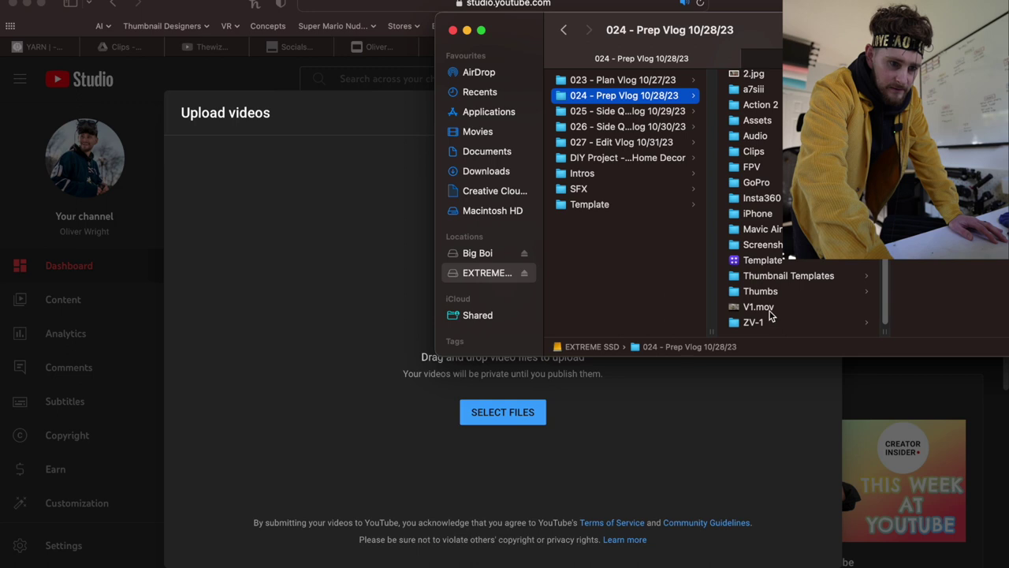
{"action": "left_click", "coordinate": [623, 112]}
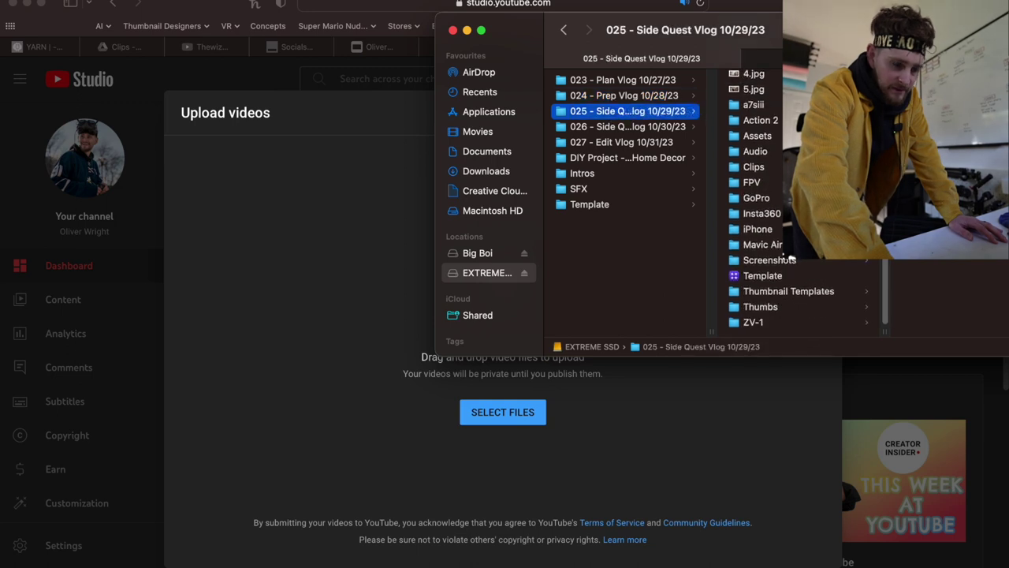
- Switch to Final Cut Pro and export the 1080 Template project as V1 into the 025 - Side Quest Vlog folder
{"action": "left_click", "coordinate": [361, 558]}
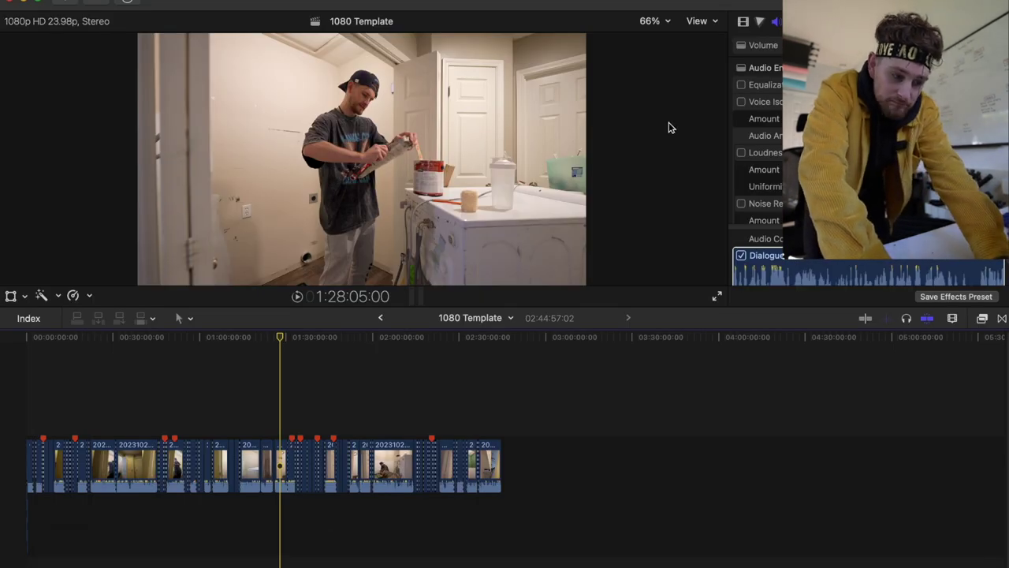
{"action": "key", "text": "super+e"}
{"action": "left_click", "coordinate": [756, 360]}
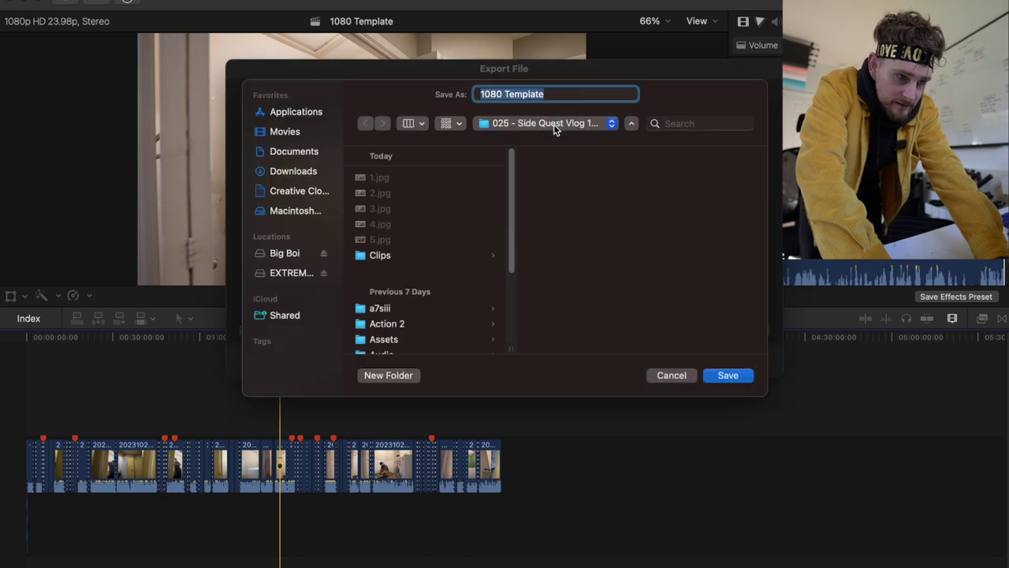
{"action": "scroll", "coordinate": [447, 254], "scroll_direction": "down", "scroll_amount": 5}
{"action": "scroll", "coordinate": [448, 254], "scroll_direction": "up", "scroll_amount": 5}
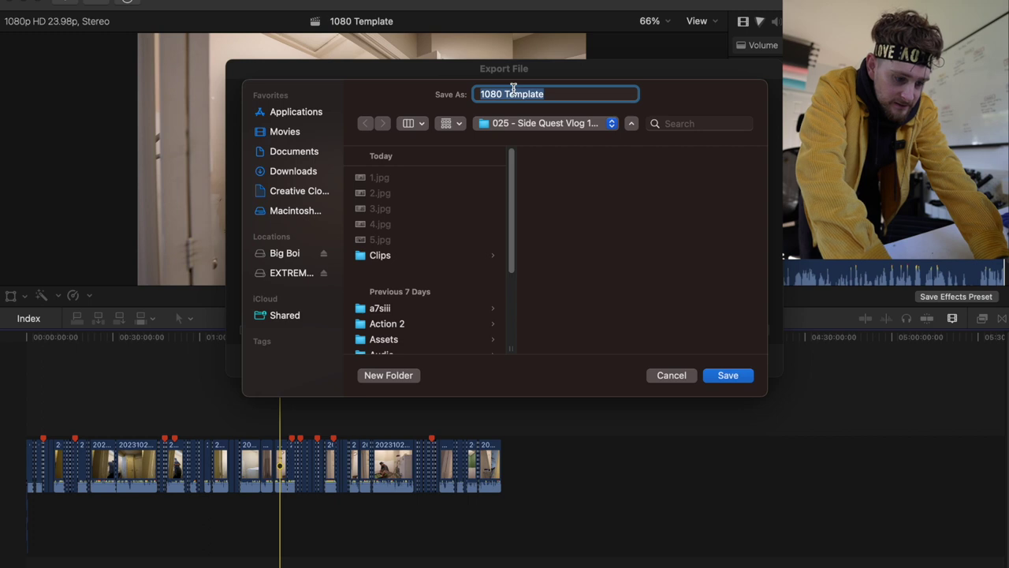
{"action": "type", "text": "V1"}
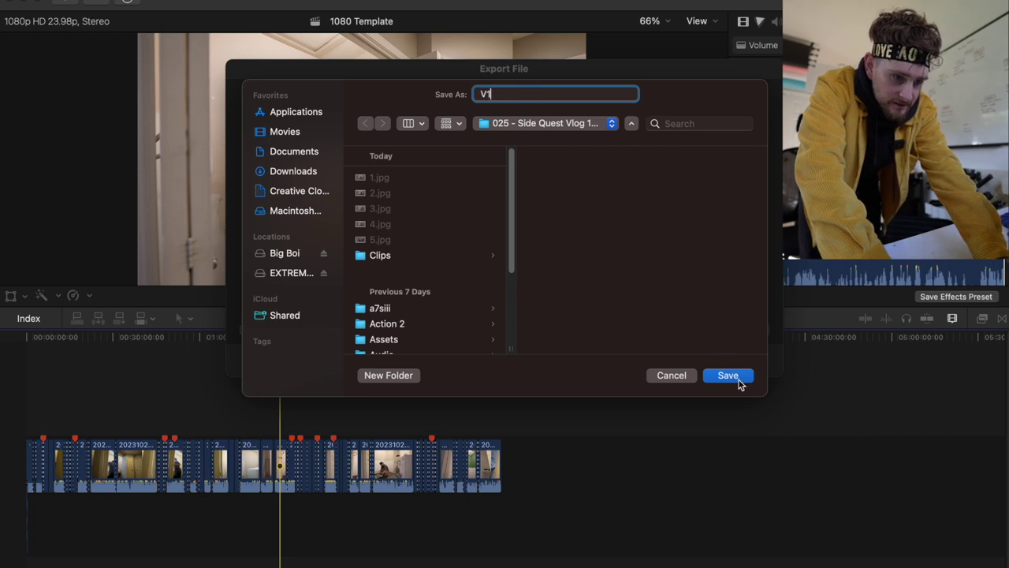
{"action": "left_click", "coordinate": [728, 375]}
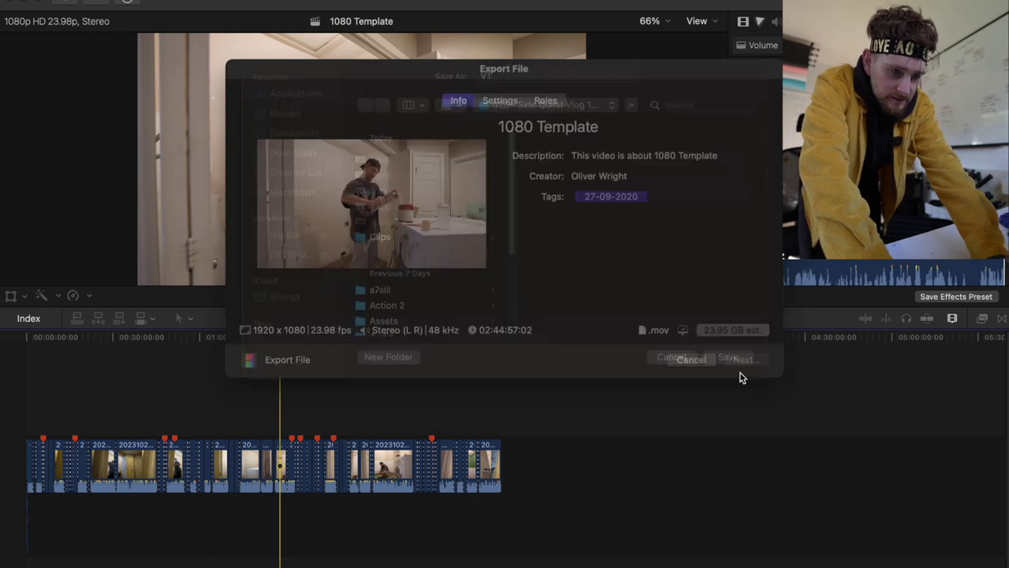
- Check the 025 - Side Quest Vlog folder in Finder, then view the Socials Automation Zaps on Zapier in the browser
{"action": "key", "text": "super+Tab"}
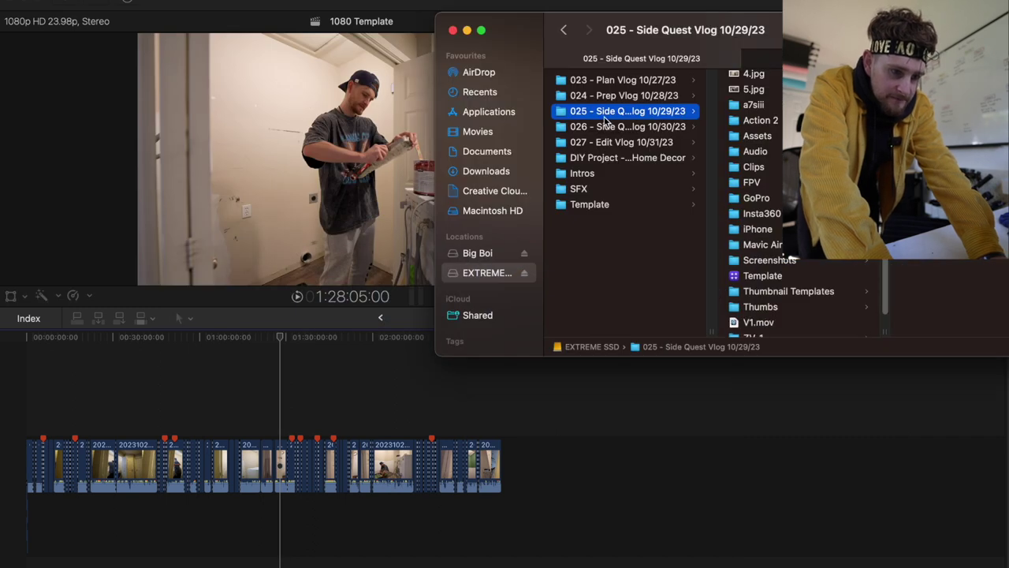
{"action": "key", "text": "super+Tab"}
{"action": "key", "text": "super+Tab"}
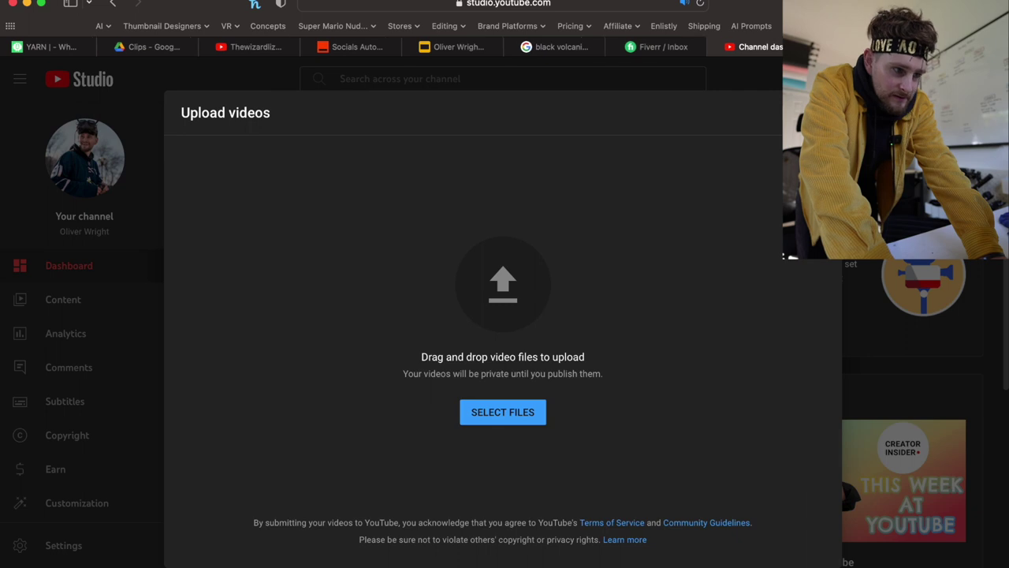
{"action": "mouse_move", "coordinate": [359, 49]}
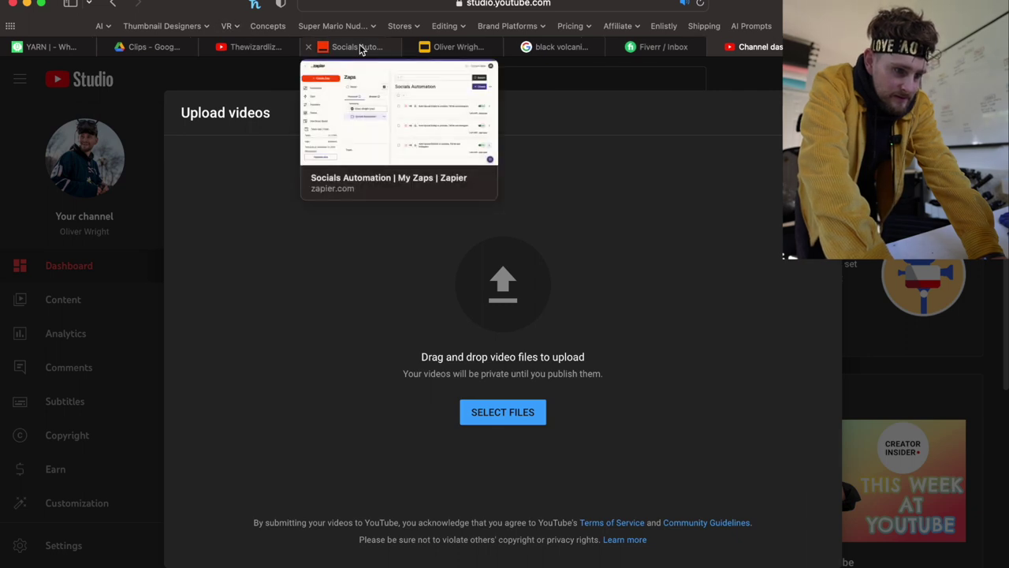
{"action": "left_click", "coordinate": [359, 48]}
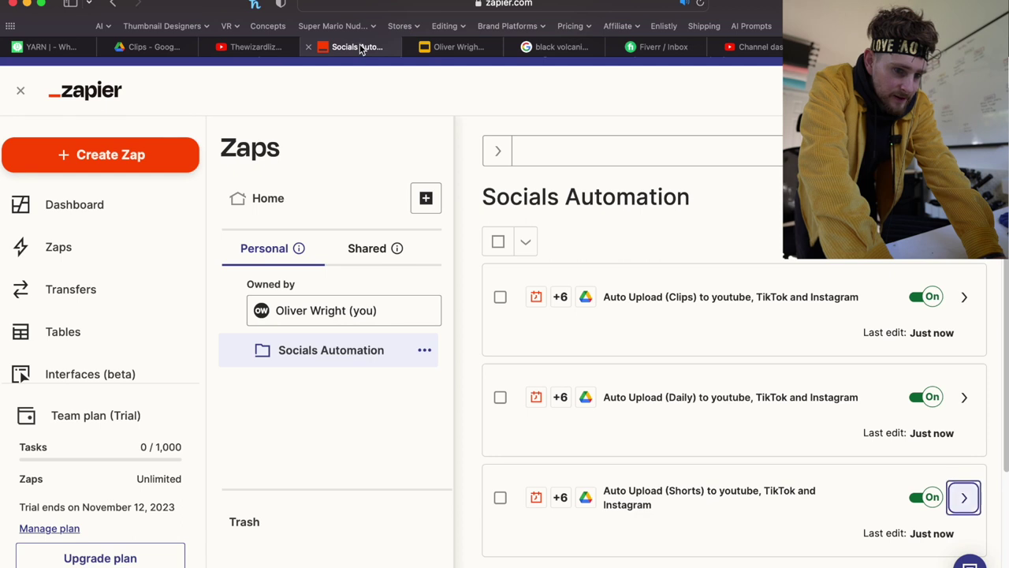